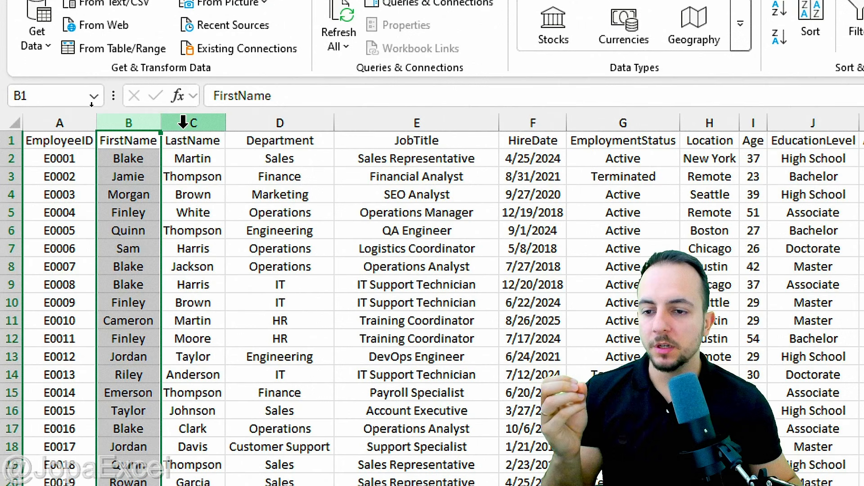
Examine the employee table's source columns and the finished Full Name and two Custom Sentece columns built from them.
{"action": "left_click", "coordinate": [183, 122]}
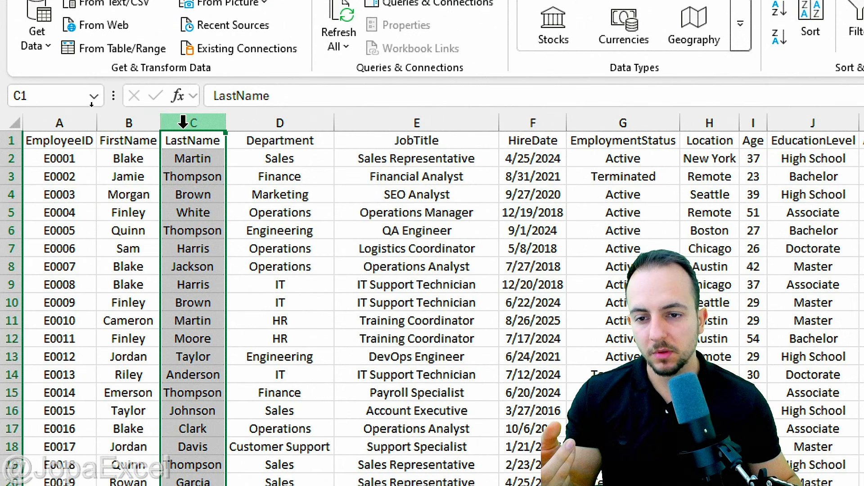
{"action": "left_click", "coordinate": [294, 118]}
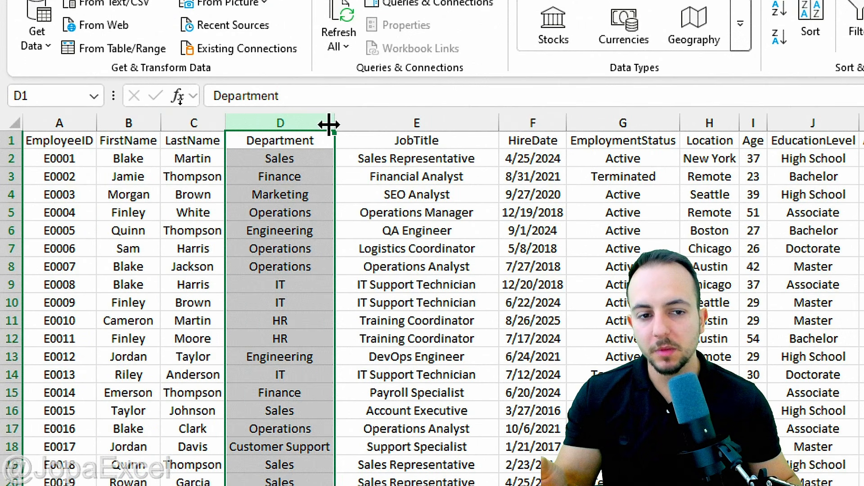
{"action": "left_click", "coordinate": [523, 122]}
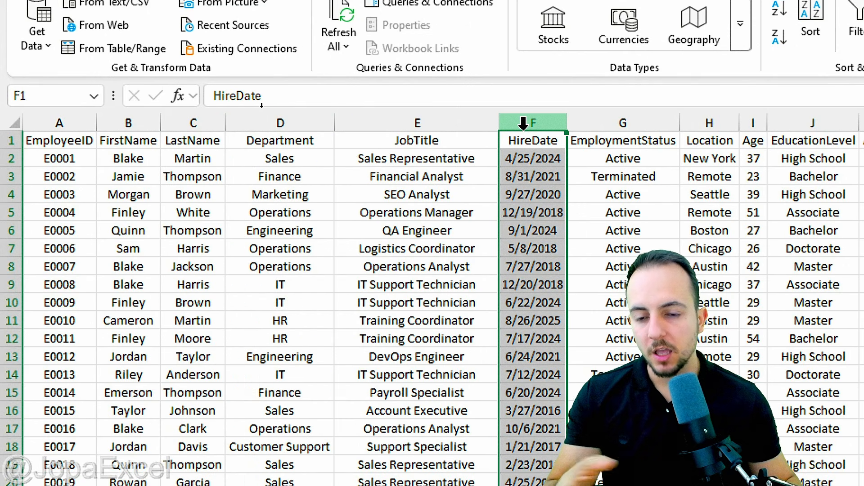
{"action": "scroll", "coordinate": [448, 187], "scroll_direction": "right", "scroll_amount": 5}
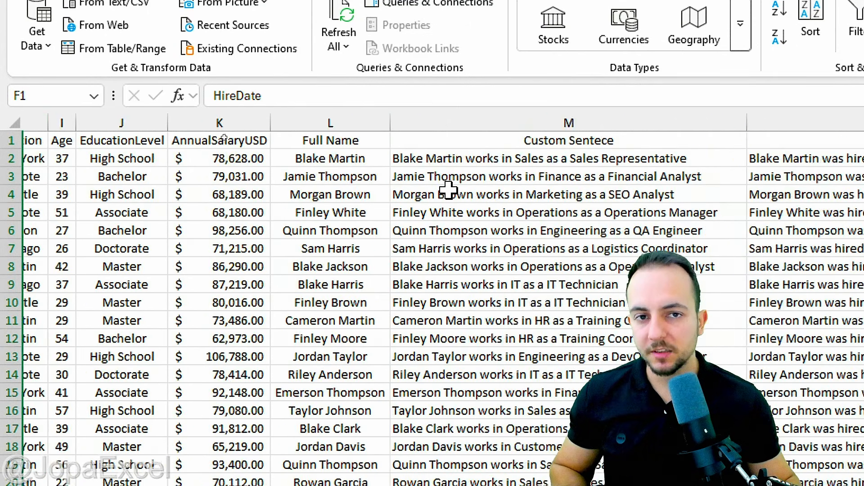
{"action": "scroll", "coordinate": [448, 190], "scroll_direction": "right", "scroll_amount": 2}
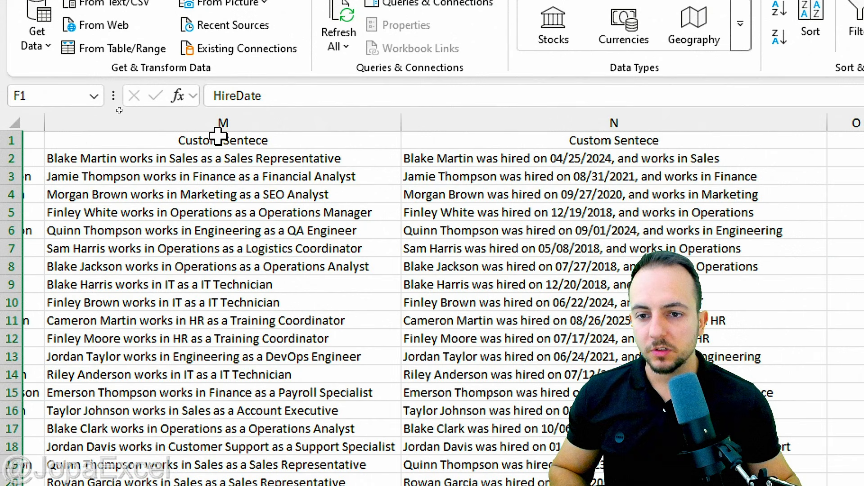
{"action": "left_click", "coordinate": [281, 119]}
{"action": "scroll", "coordinate": [342, 149], "scroll_direction": "right", "scroll_amount": 1}
{"action": "left_click", "coordinate": [282, 119]}
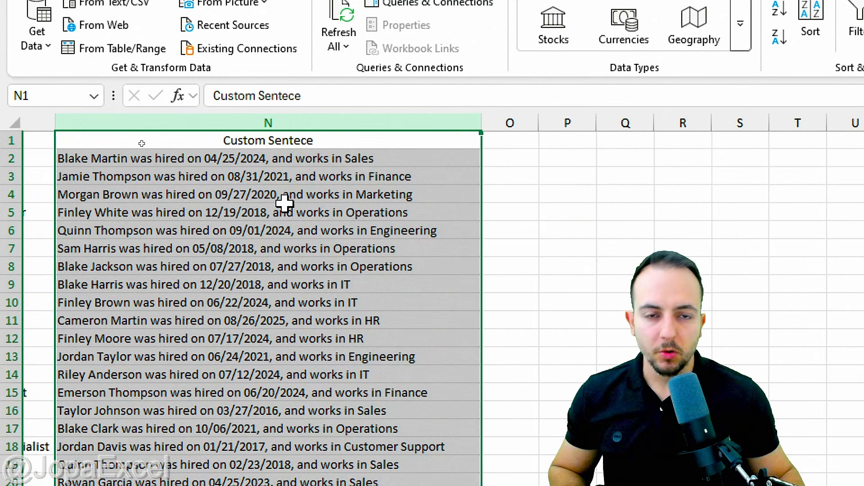
{"action": "scroll", "coordinate": [286, 216], "scroll_direction": "left", "scroll_amount": 8}
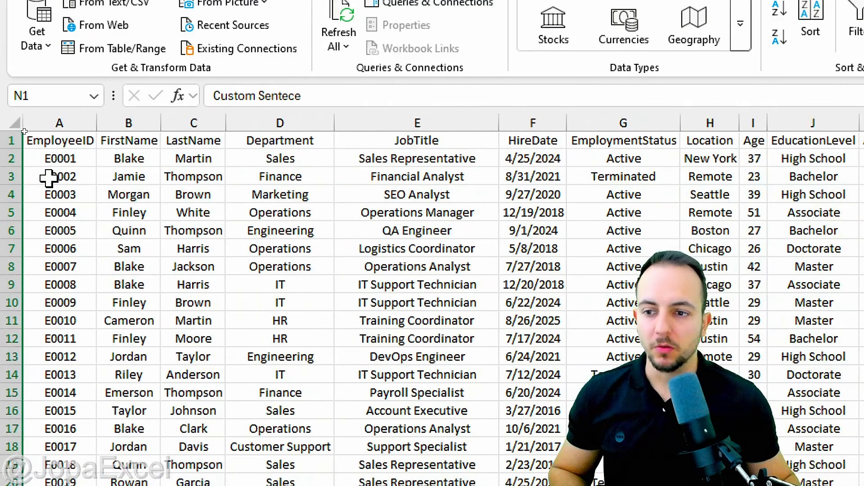
{"action": "left_click", "coordinate": [63, 142]}
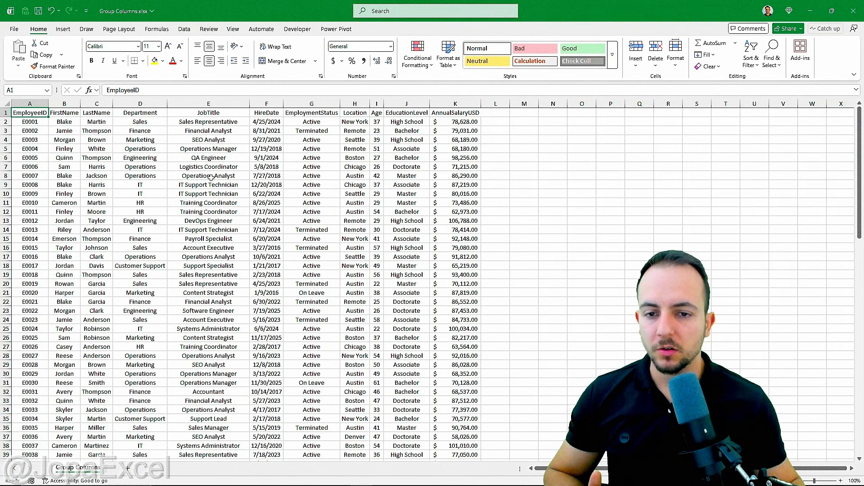
Review the raw employee data column by column, from EmployeeID through AnnualSalaryUSD.
{"action": "scroll", "coordinate": [210, 177], "scroll_direction": "down", "scroll_amount": 15}
{"action": "scroll", "coordinate": [89, 150], "scroll_direction": "up", "scroll_amount": 13}
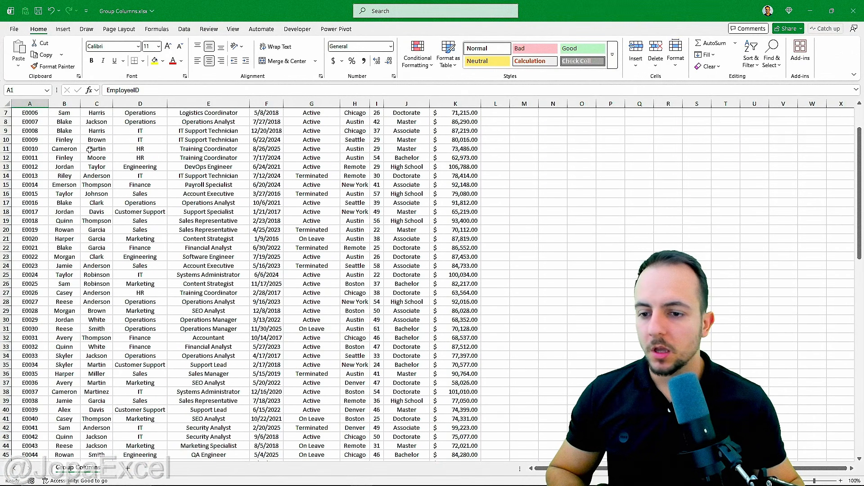
{"action": "scroll", "coordinate": [89, 149], "scroll_direction": "up", "scroll_amount": 2}
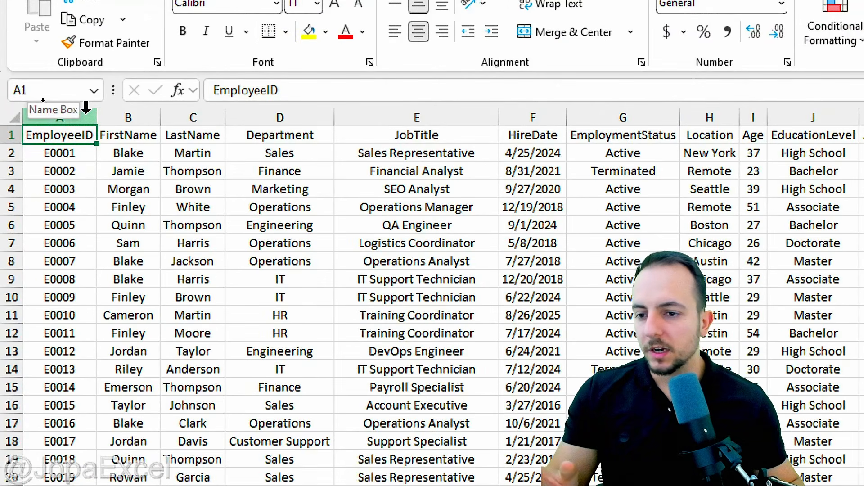
{"action": "left_click", "coordinate": [85, 112]}
{"action": "left_click_drag", "start_coordinate": [85, 108], "coordinate": [131, 116]}
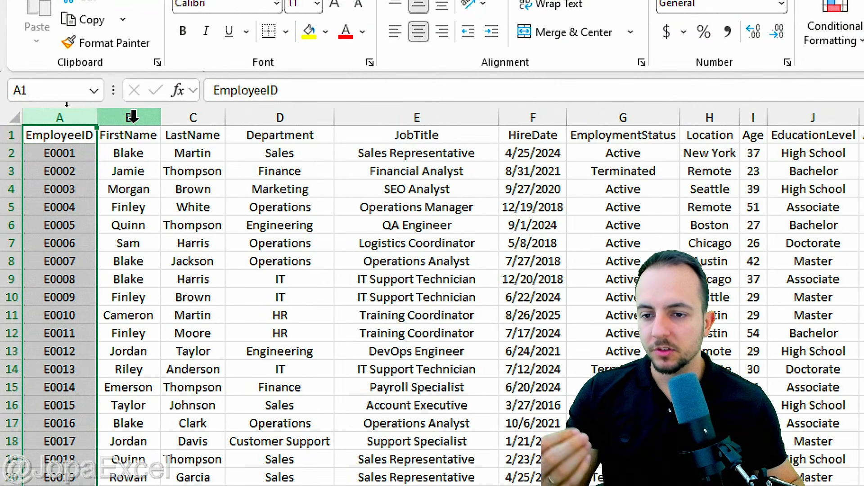
{"action": "left_click", "coordinate": [131, 117]}
{"action": "left_click", "coordinate": [199, 116]}
{"action": "left_click", "coordinate": [266, 115]}
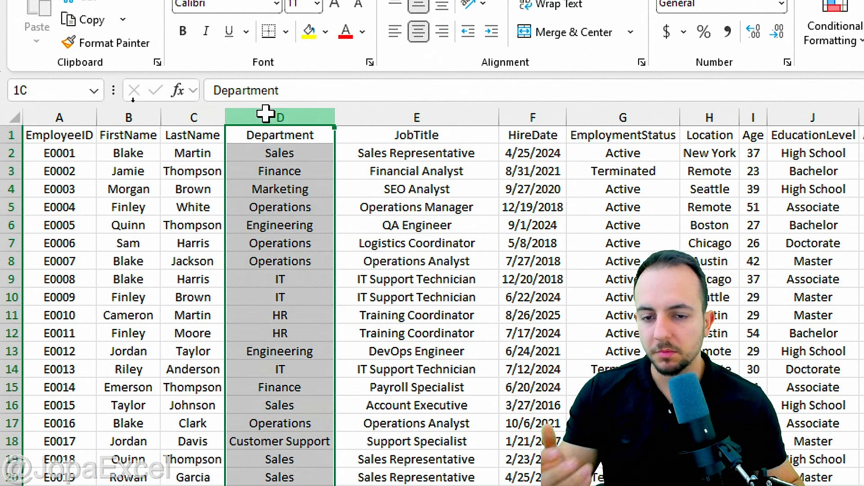
{"action": "left_click", "coordinate": [447, 115]}
{"action": "left_click", "coordinate": [532, 113]}
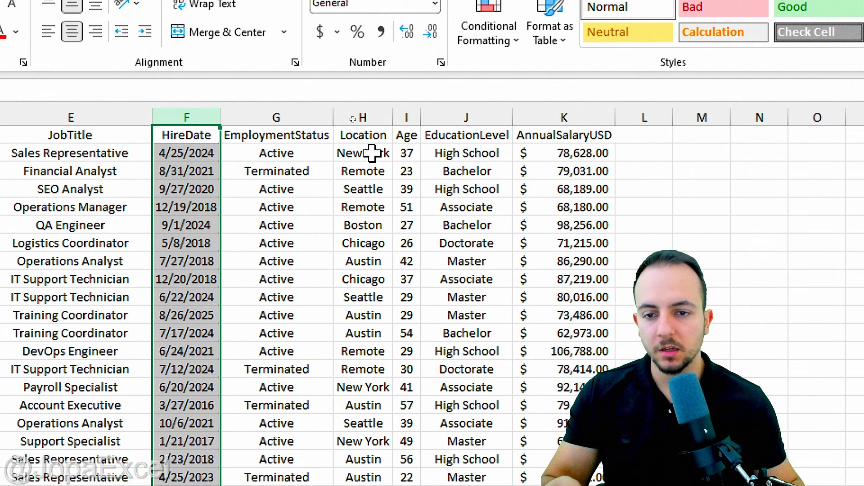
{"action": "left_click", "coordinate": [652, 115]}
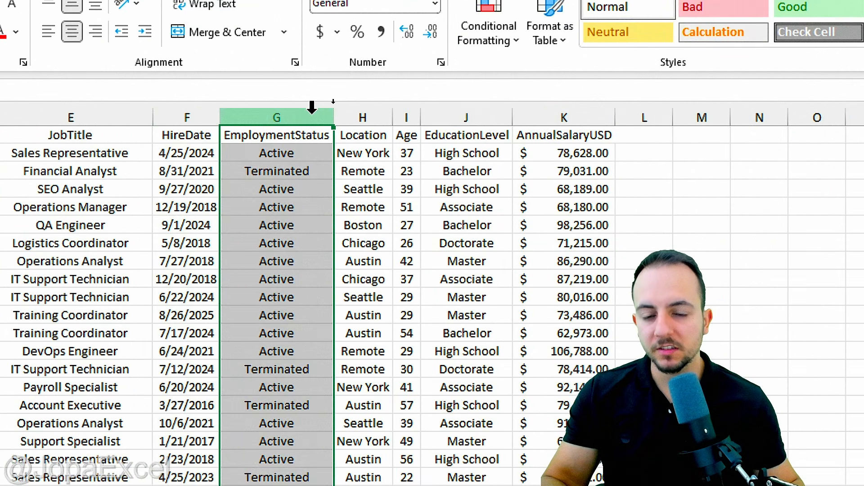
{"action": "left_click", "coordinate": [355, 109]}
{"action": "left_click", "coordinate": [358, 109]}
{"action": "left_click", "coordinate": [406, 111]}
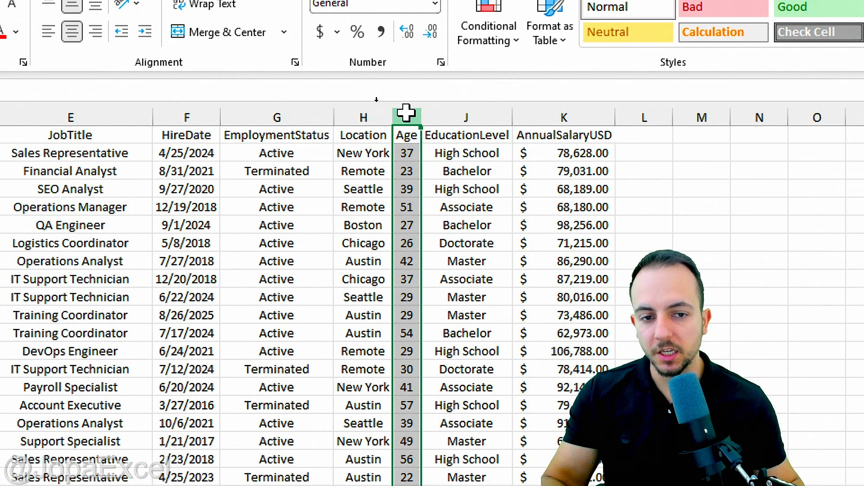
{"action": "left_click", "coordinate": [450, 108]}
{"action": "left_click", "coordinate": [523, 108]}
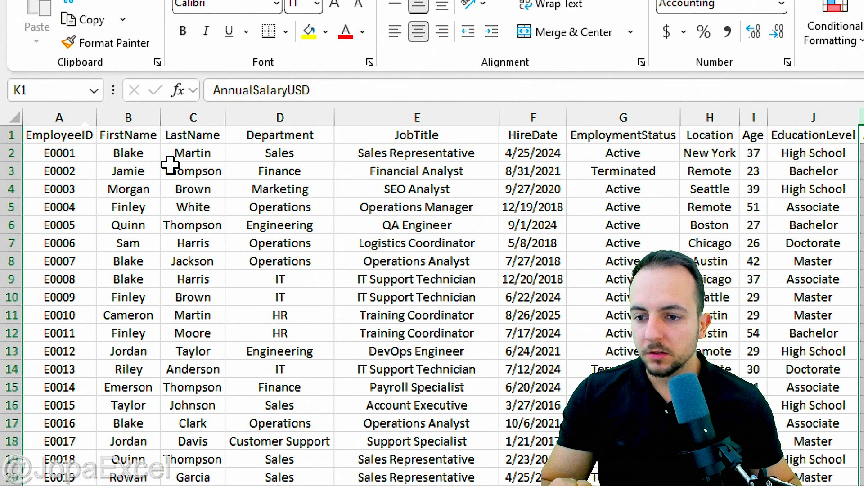
Examine the FirstName and LastName columns and the empty columns L to T beside the employee data.
{"action": "left_click", "coordinate": [148, 116]}
{"action": "left_click", "coordinate": [188, 113]}
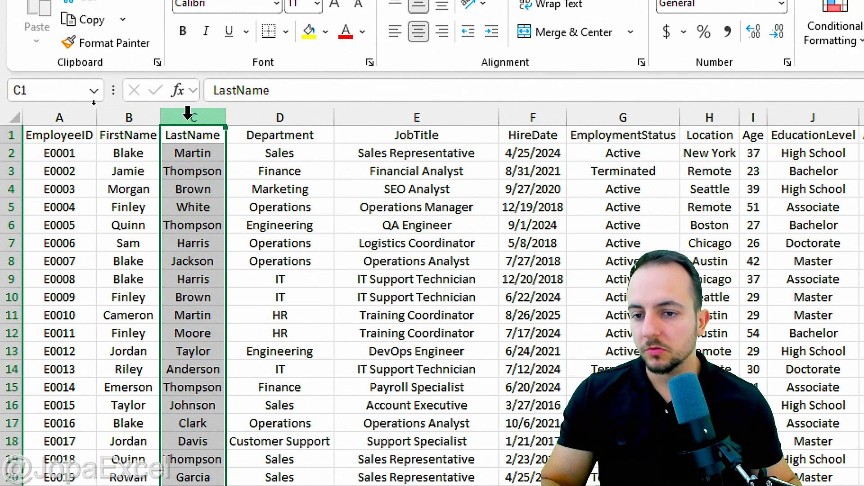
{"action": "left_click", "coordinate": [158, 116]}
{"action": "left_click", "coordinate": [193, 116]}
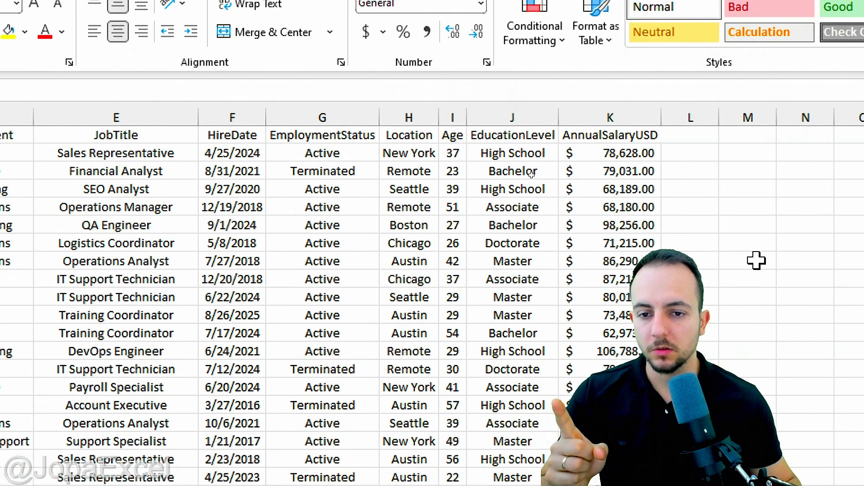
{"action": "left_click", "coordinate": [334, 112]}
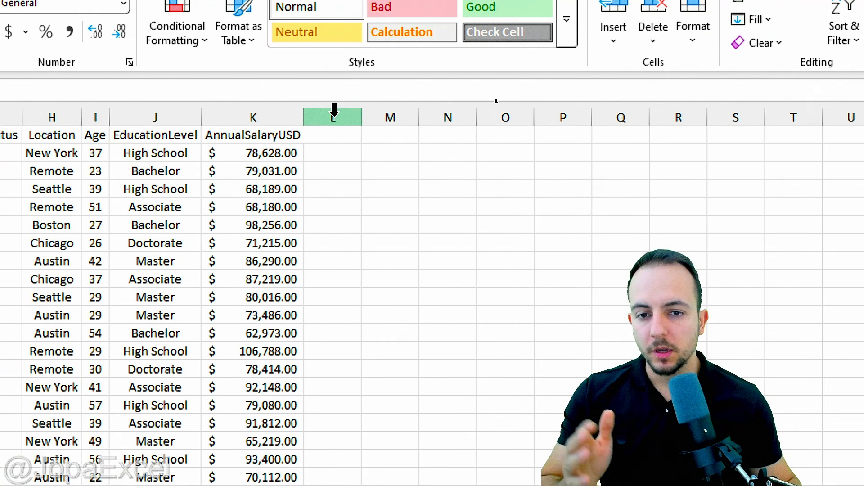
{"action": "left_click", "coordinate": [334, 112]}
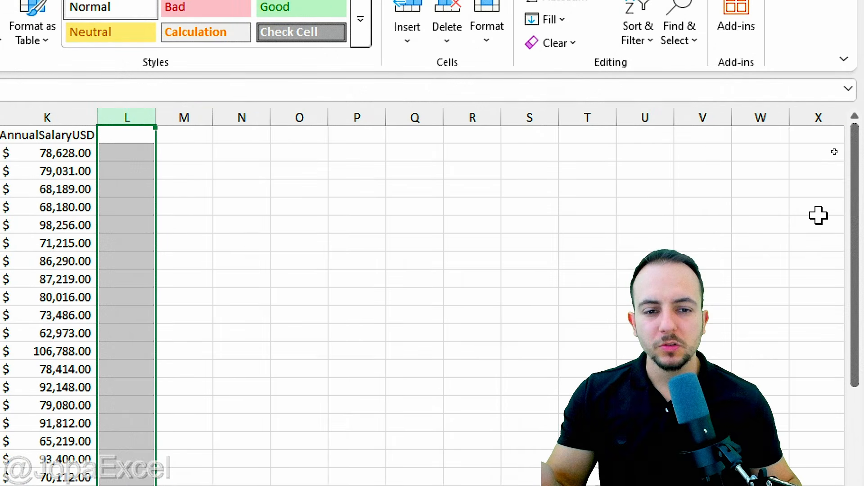
{"action": "left_click", "coordinate": [607, 112]}
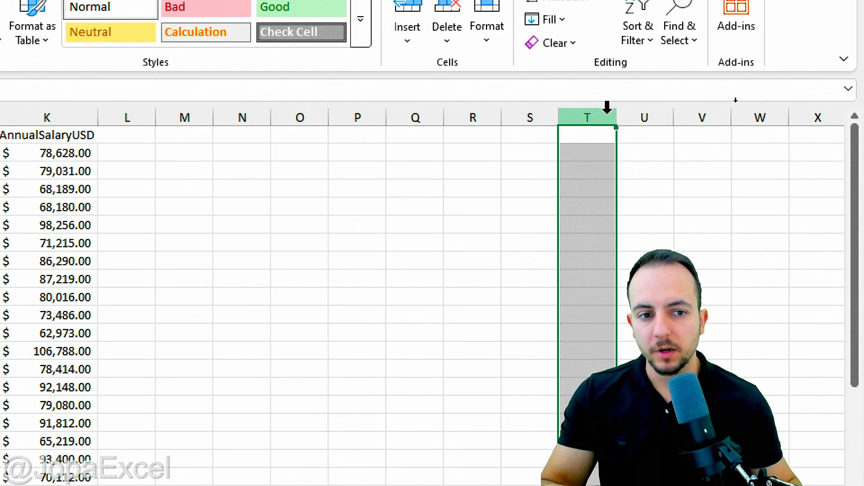
{"action": "left_click_drag", "start_coordinate": [512, 112], "coordinate": [136, 118]}
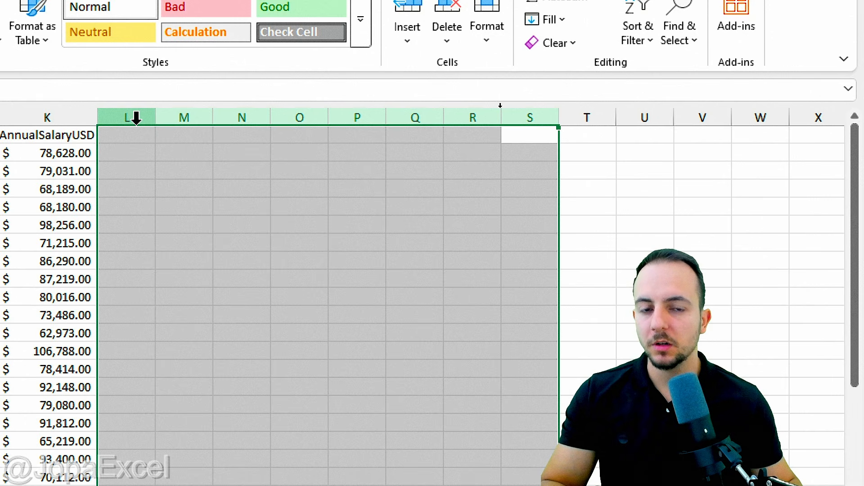
{"action": "left_click", "coordinate": [539, 115]}
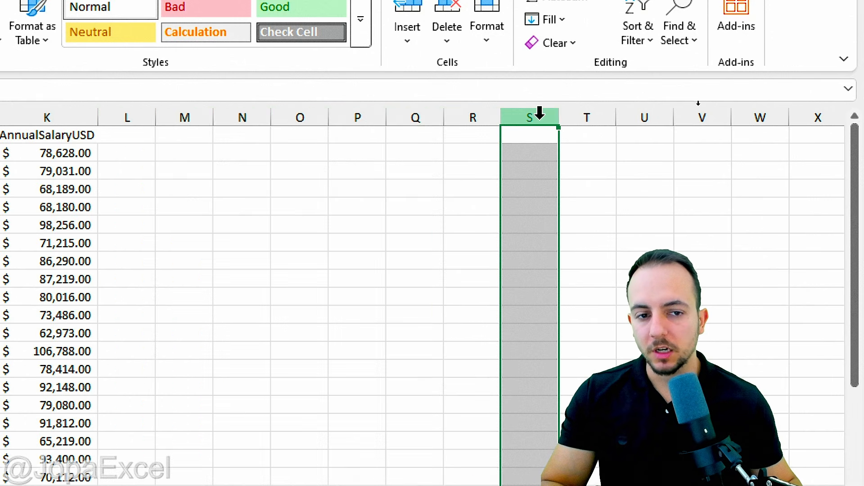
{"action": "left_click", "coordinate": [135, 118]}
{"action": "scroll", "coordinate": [108, 117], "scroll_direction": "left", "scroll_amount": 3}
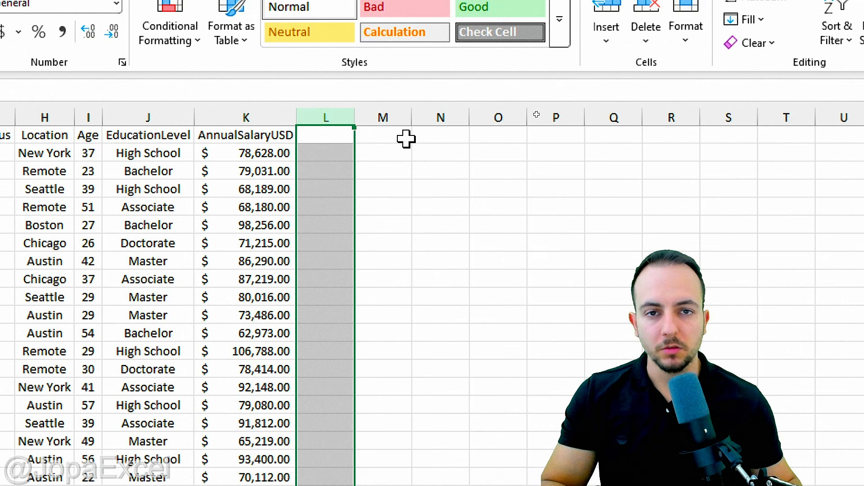
Add the header "Full name" in cell L1 and widen column L to fit complete names.
{"action": "left_click", "coordinate": [329, 140]}
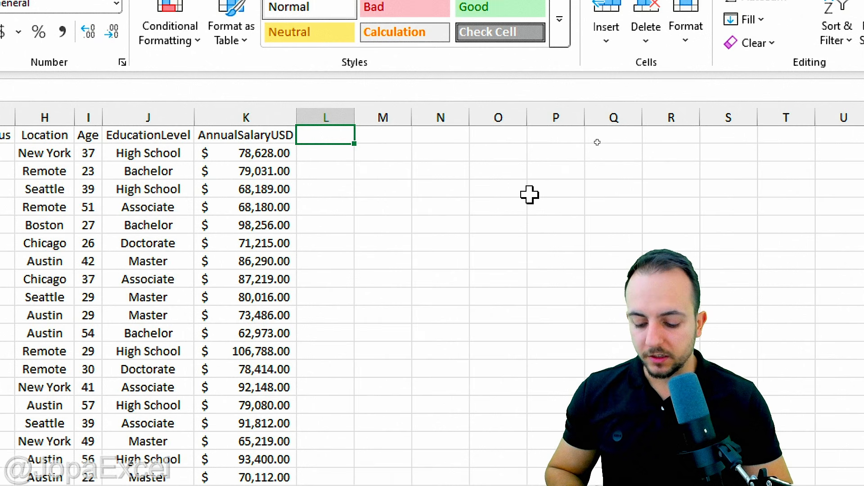
{"action": "type", "text": "Full name"}
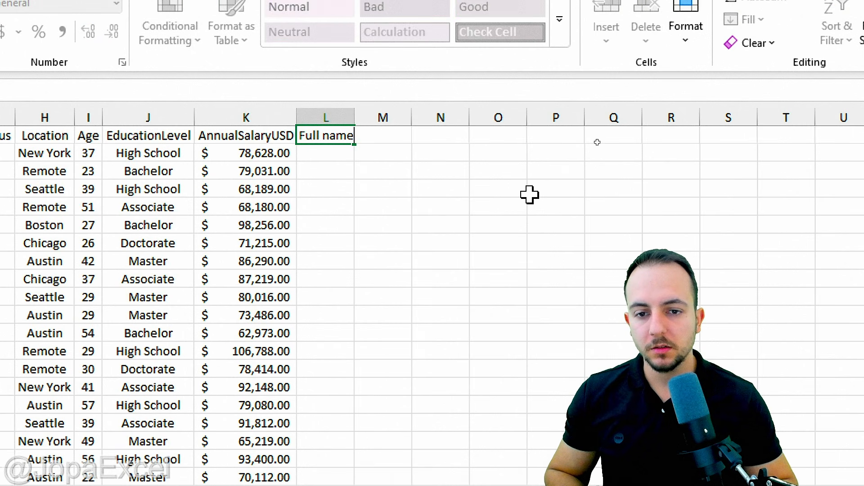
{"action": "key", "text": "Return"}
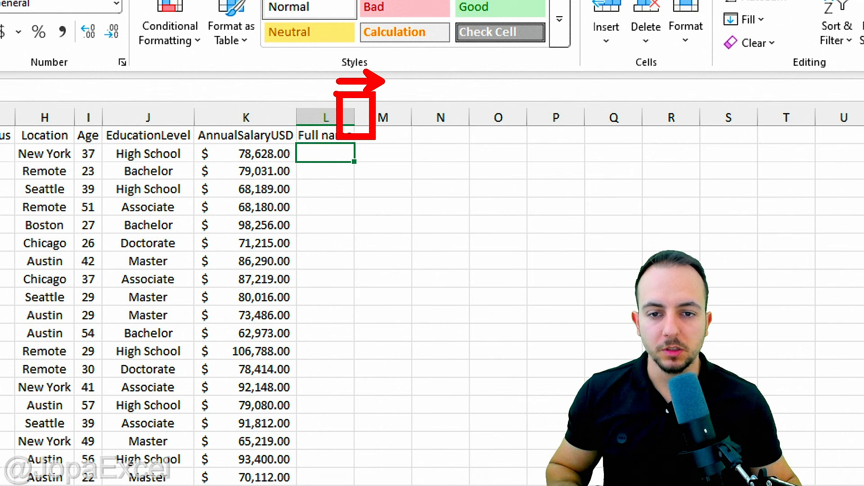
{"action": "left_click_drag", "start_coordinate": [354, 115], "coordinate": [498, 116]}
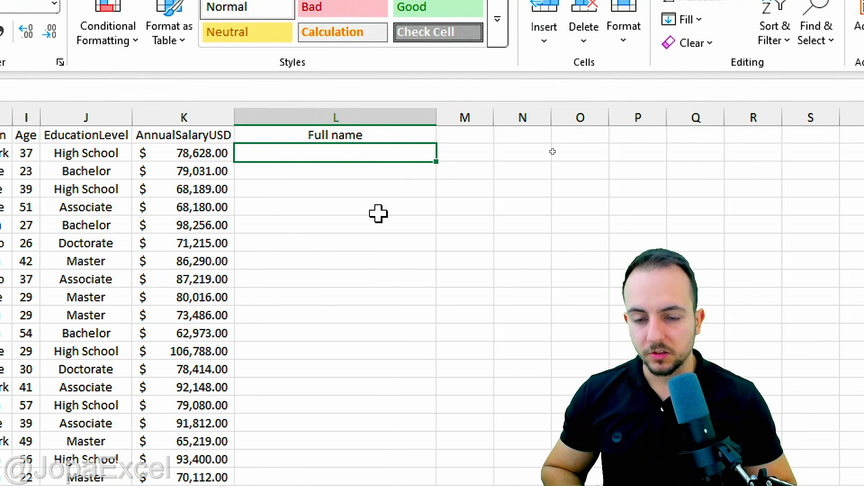
Enter the first employee's first and last name, separated by a space, in cell L2 as the pattern example.
{"action": "type", "text": "Blak"}
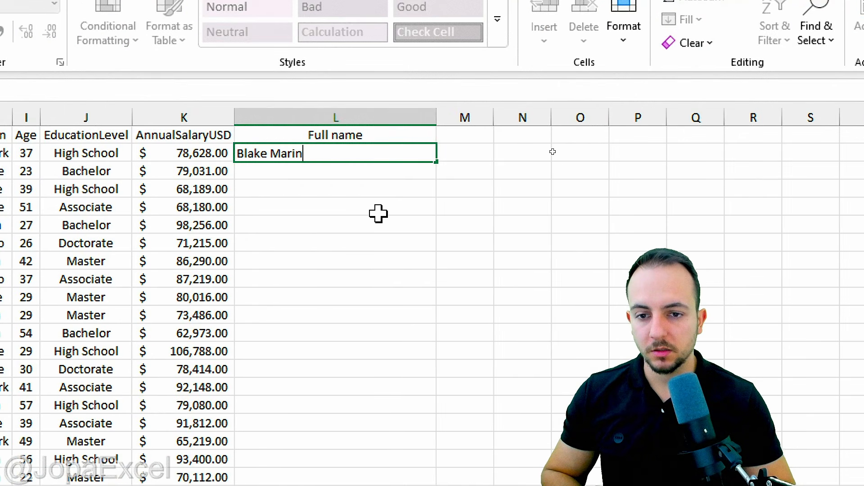
{"action": "type", "text": "e Martin"}
{"action": "key", "text": "Return"}
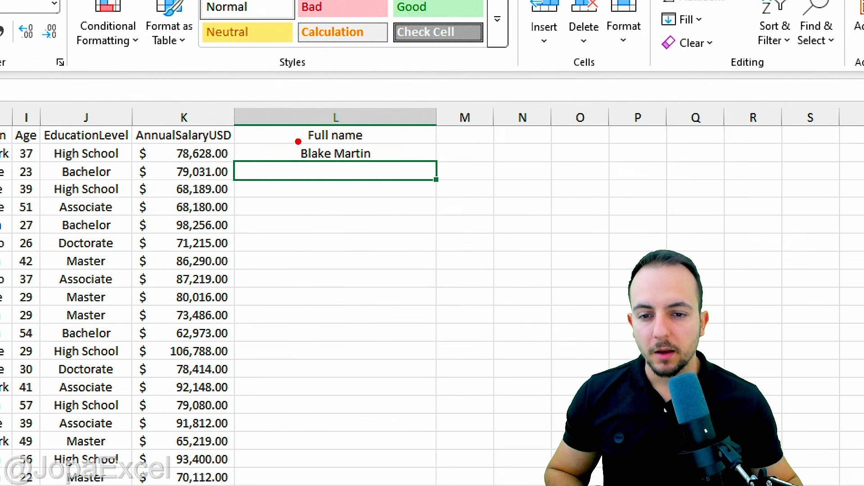
{"action": "mouse_move", "coordinate": [298, 142]}
{"action": "left_mouse_down"}
{"action": "mouse_move", "coordinate": [331, 164]}
{"action": "mouse_move", "coordinate": [280, 191]}
{"action": "left_mouse_up"}
{"action": "left_click_drag", "start_coordinate": [363, 168], "coordinate": [413, 221]}
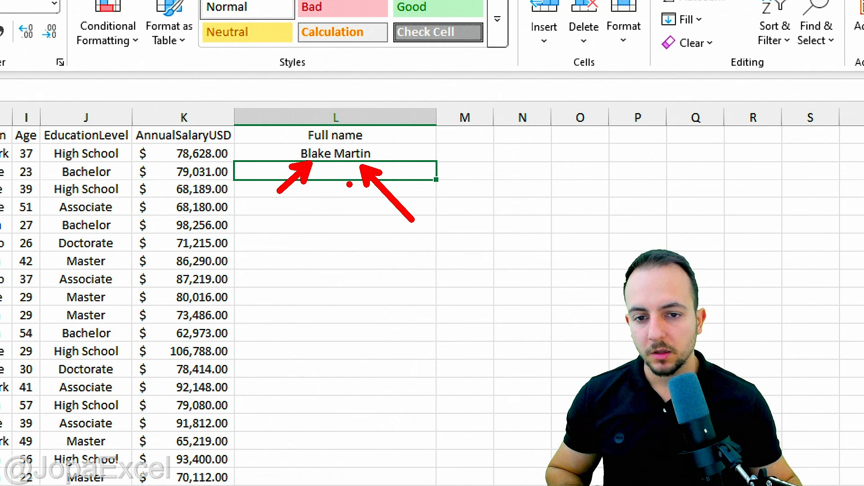
{"action": "left_click_drag", "start_coordinate": [333, 164], "coordinate": [320, 259]}
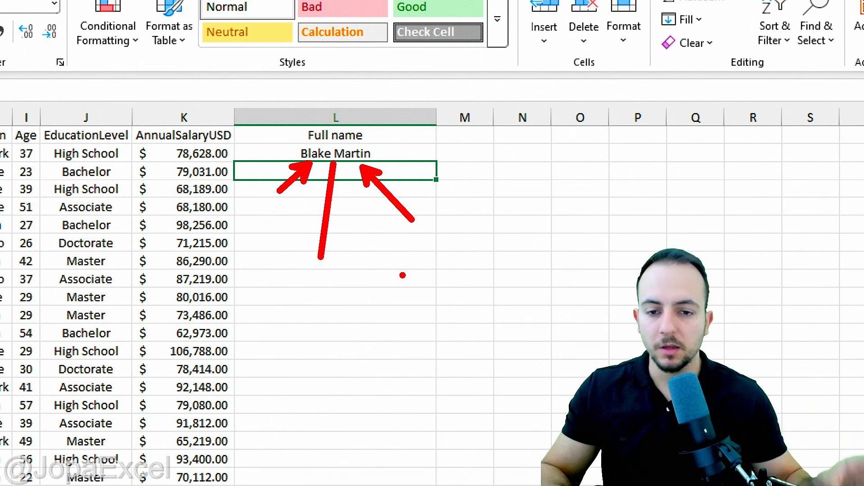
{"action": "key", "text": "Escape"}
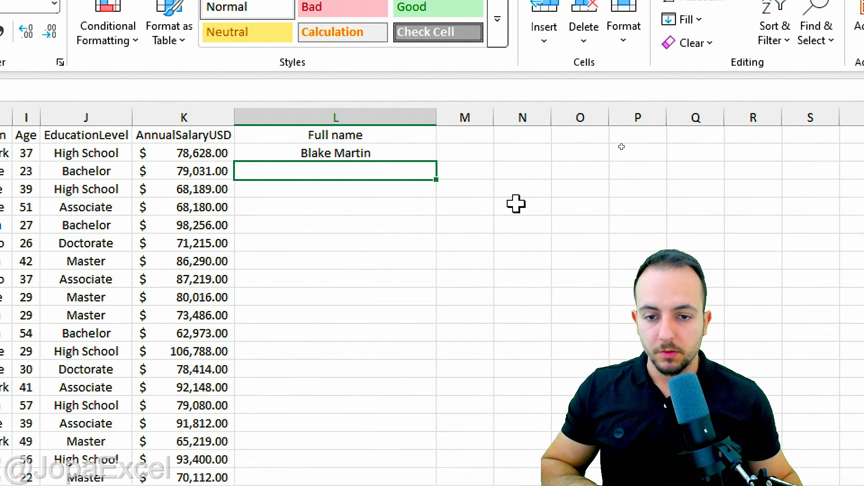
Flash Fill the rest of the Full name column from the example in L2.
{"action": "key", "text": "ctrl+e"}
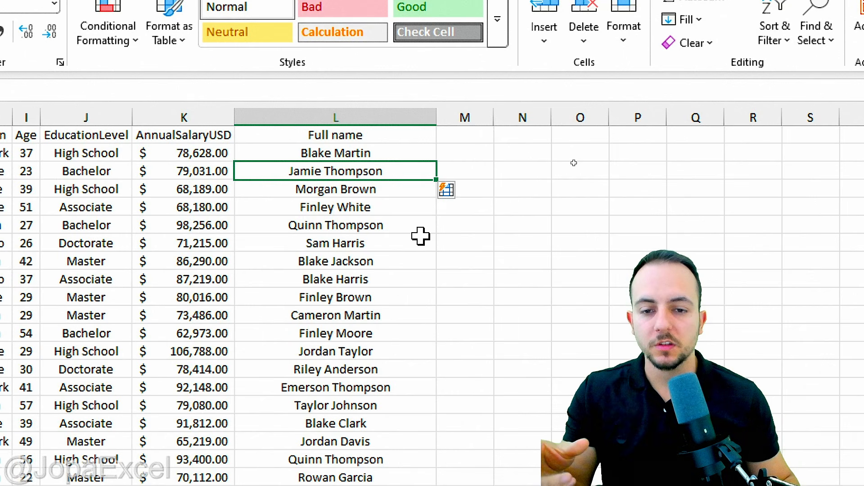
{"action": "left_click", "coordinate": [390, 153]}
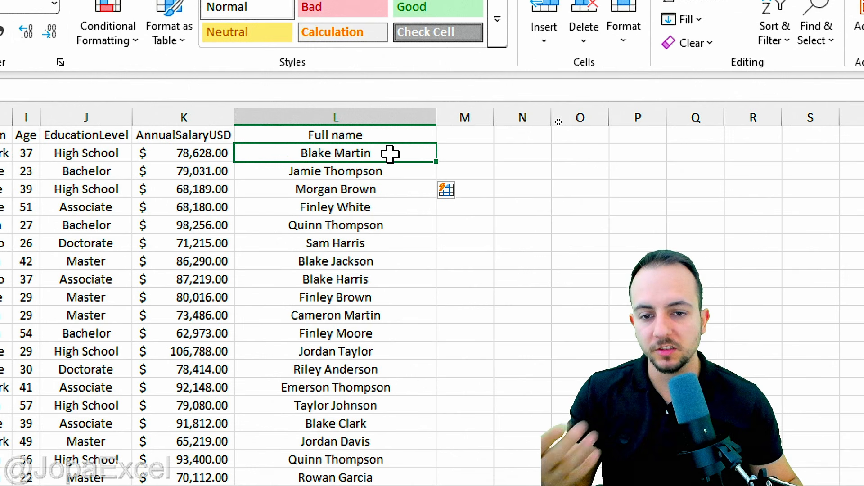
Examine the Flash Fill results in the Full name column and the location of the Flash Fill command.
{"action": "left_click", "coordinate": [321, 176]}
{"action": "left_click", "coordinate": [336, 188]}
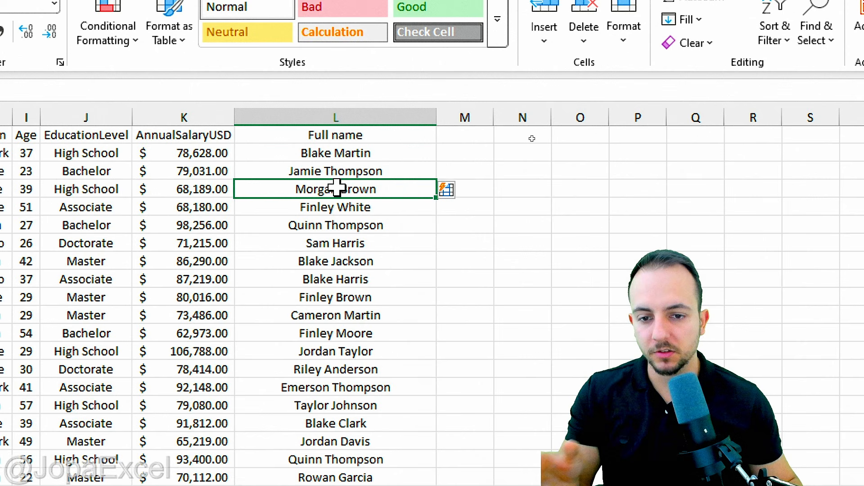
{"action": "left_click", "coordinate": [363, 202]}
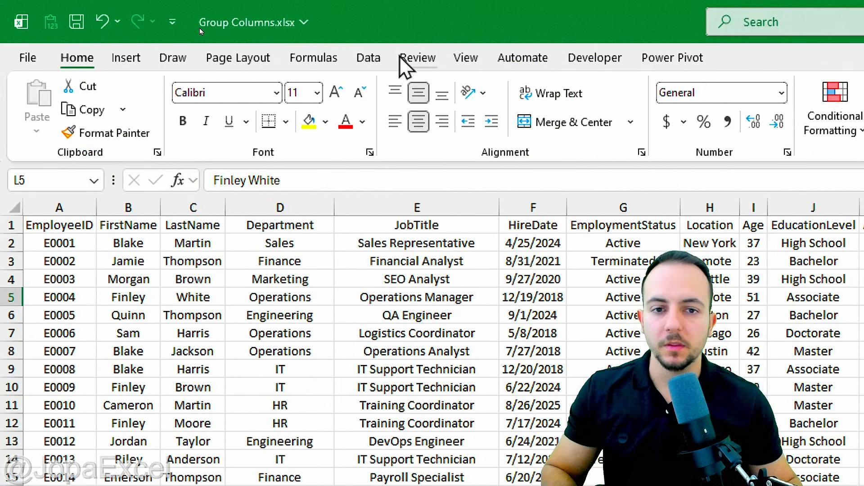
{"action": "left_click", "coordinate": [367, 60]}
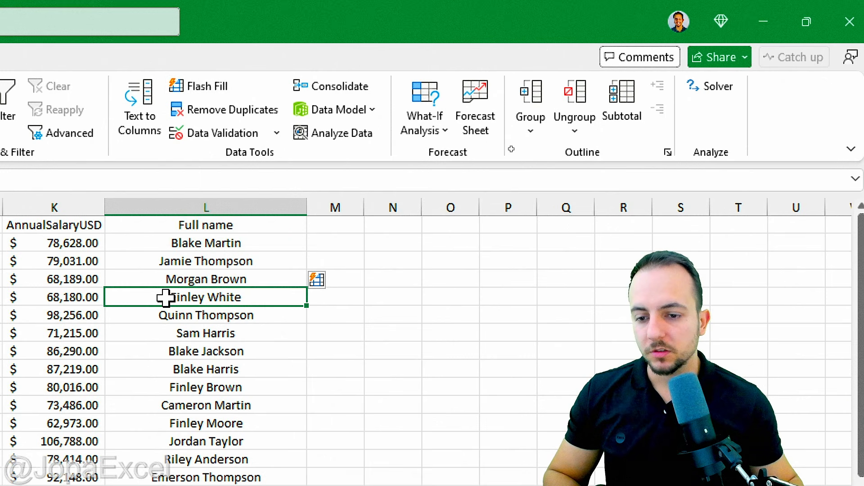
{"action": "left_click", "coordinate": [249, 239]}
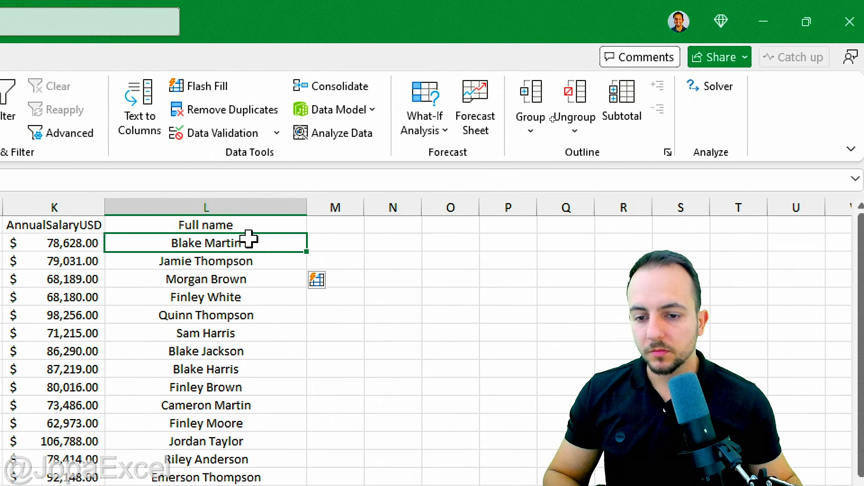
{"action": "left_click", "coordinate": [258, 258]}
{"action": "left_click_drag", "start_coordinate": [261, 269], "coordinate": [225, 485]}
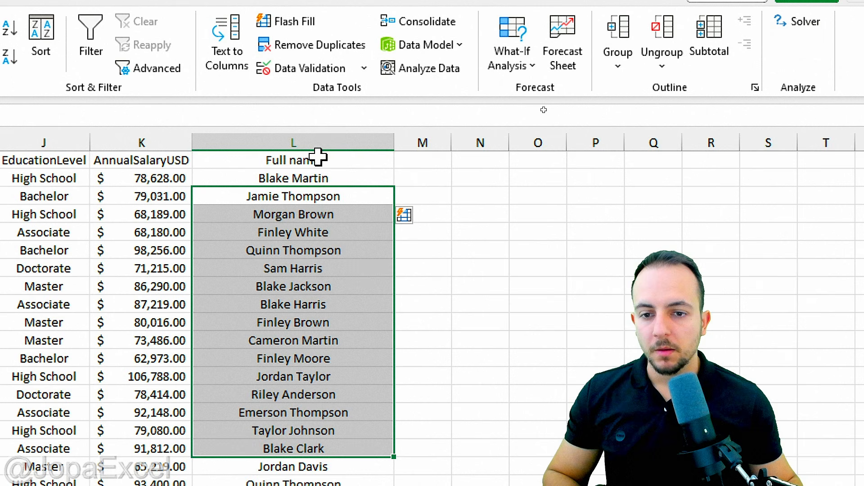
{"action": "left_click", "coordinate": [290, 53]}
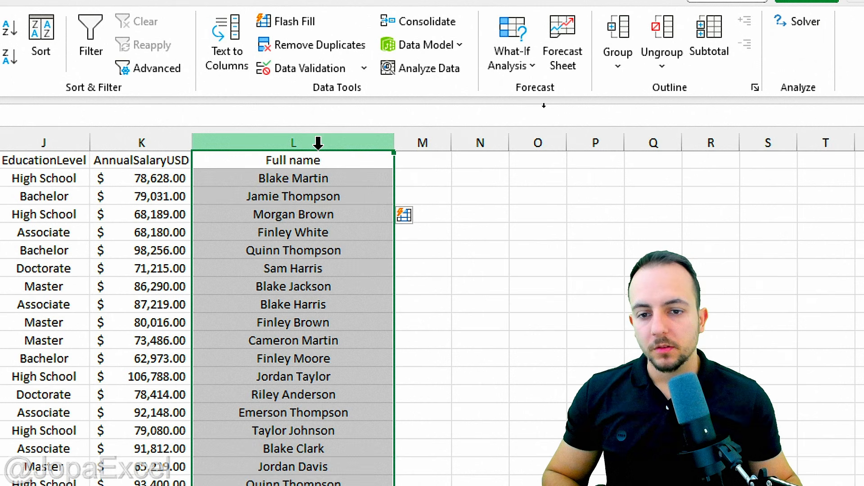
{"action": "left_click", "coordinate": [308, 176]}
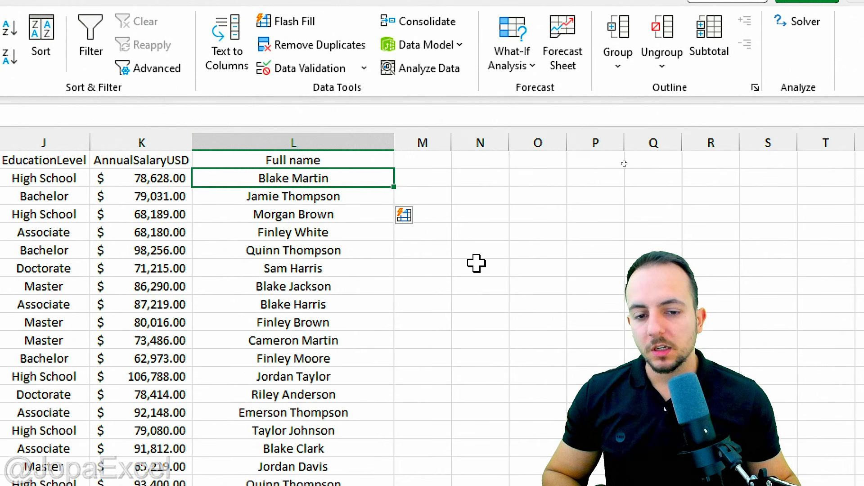
{"action": "mouse_move", "coordinate": [469, 245]}
{"action": "left_mouse_down"}
{"action": "mouse_move", "coordinate": [439, 210]}
{"action": "mouse_move", "coordinate": [432, 269]}
{"action": "mouse_move", "coordinate": [454, 245]}
{"action": "mouse_move", "coordinate": [499, 245]}
{"action": "left_mouse_up"}
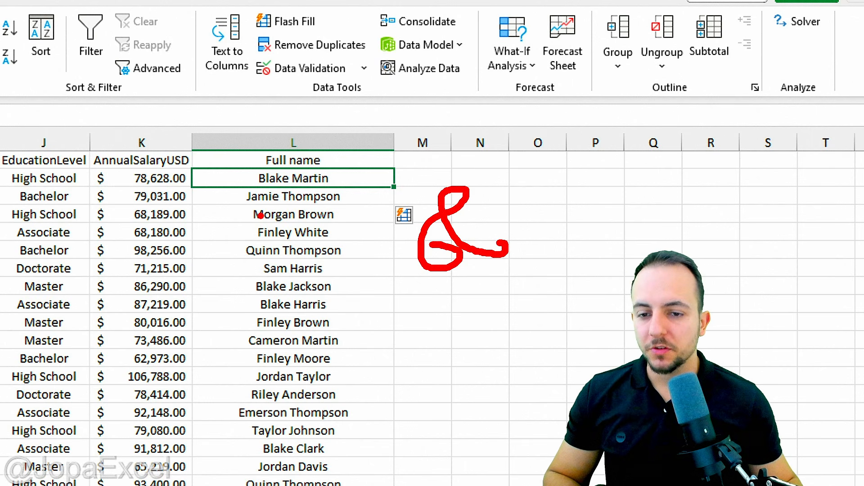
{"action": "key", "text": "Escape"}
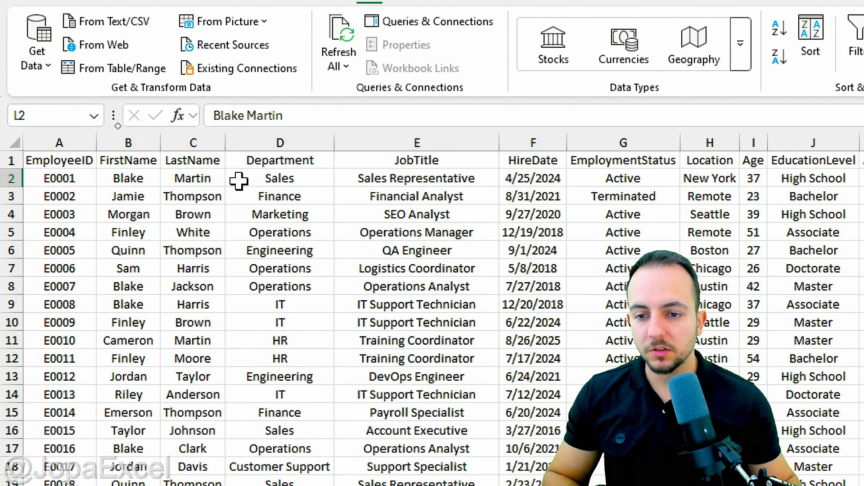
Replace the first employee's last name in C2 with a different surname and check the Full name entry in L2.
{"action": "left_click", "coordinate": [141, 178]}
{"action": "left_click", "coordinate": [178, 179]}
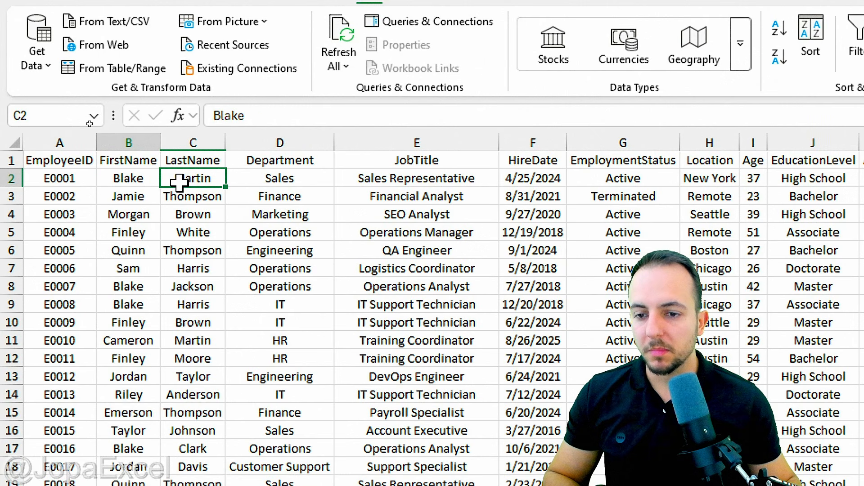
{"action": "left_click", "coordinate": [128, 177]}
{"action": "left_click", "coordinate": [188, 179]}
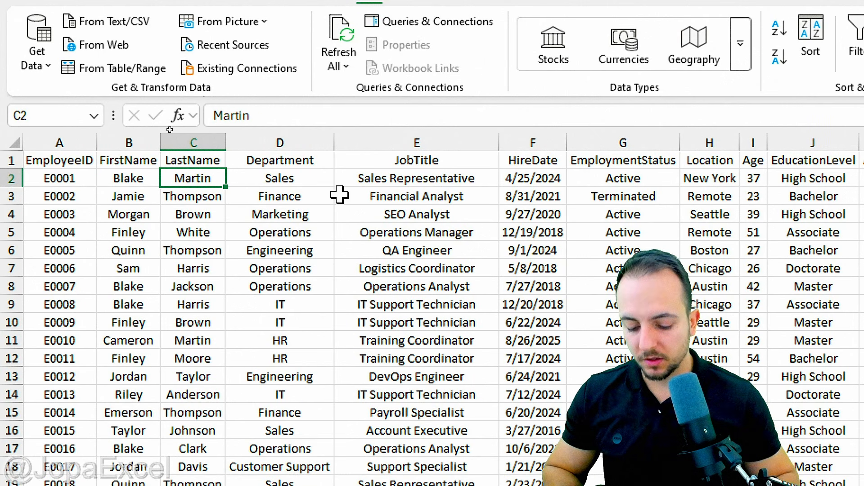
{"action": "type", "text": "Smith"}
{"action": "key", "text": "ctrl+Return"}
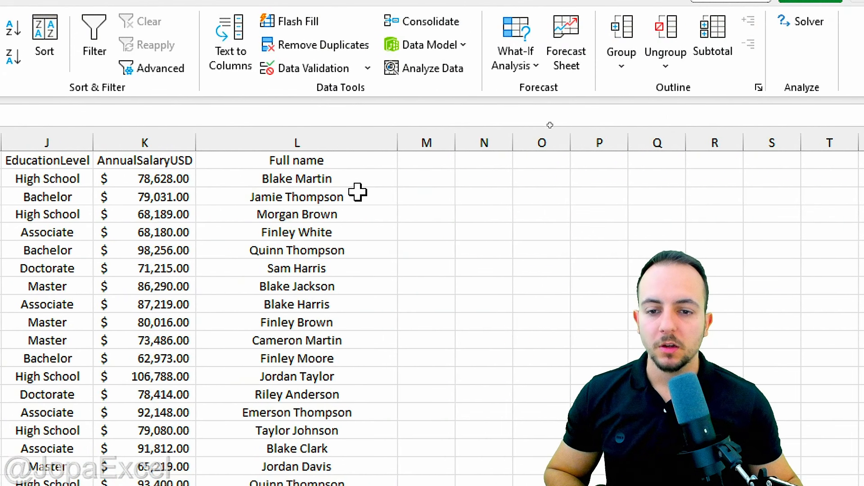
{"action": "mouse_move", "coordinate": [315, 167]}
{"action": "left_mouse_down"}
{"action": "mouse_move", "coordinate": [290, 176]}
{"action": "mouse_move", "coordinate": [342, 180]}
{"action": "mouse_move", "coordinate": [313, 163]}
{"action": "left_mouse_up"}
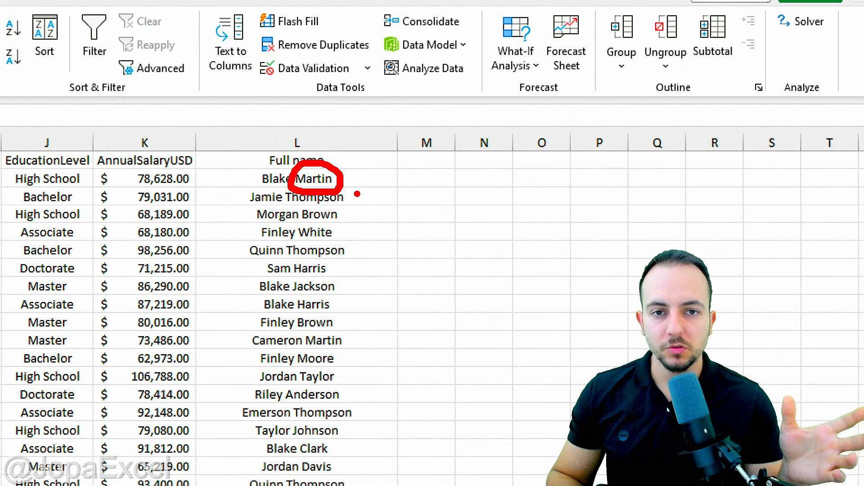
{"action": "key", "text": "Escape"}
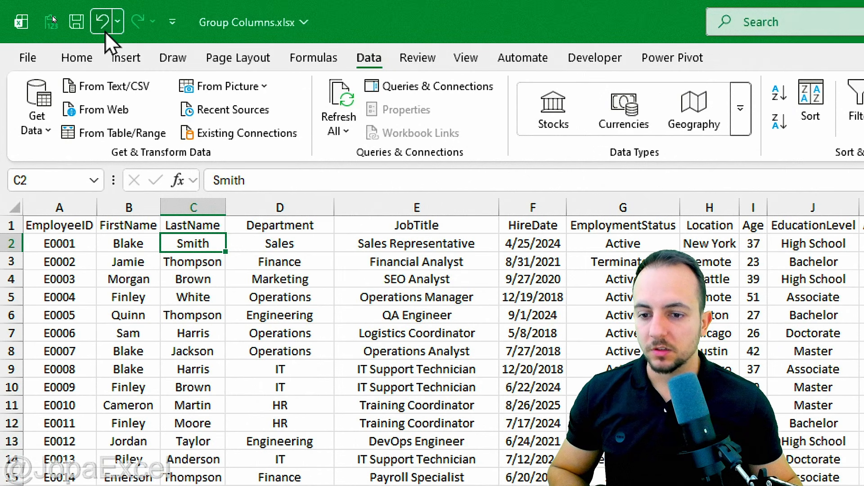
Undo the last name change in C2.
{"action": "left_click", "coordinate": [106, 32]}
{"action": "left_click", "coordinate": [132, 244]}
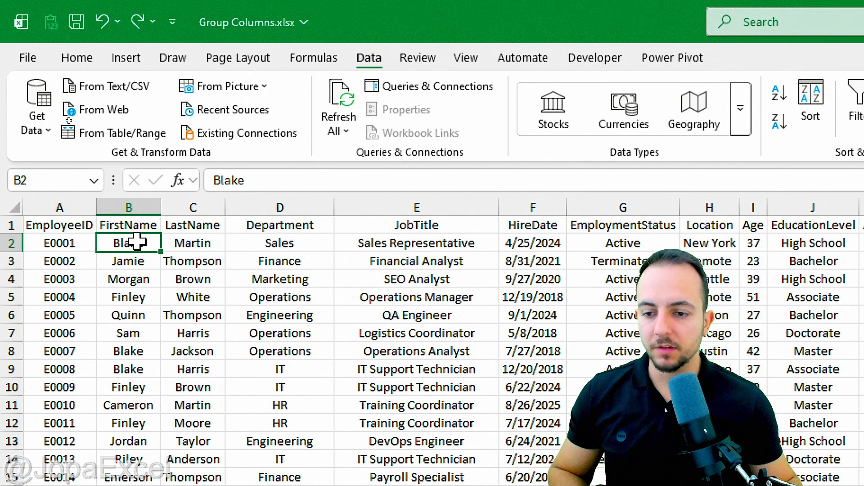
{"action": "left_click", "coordinate": [185, 243]}
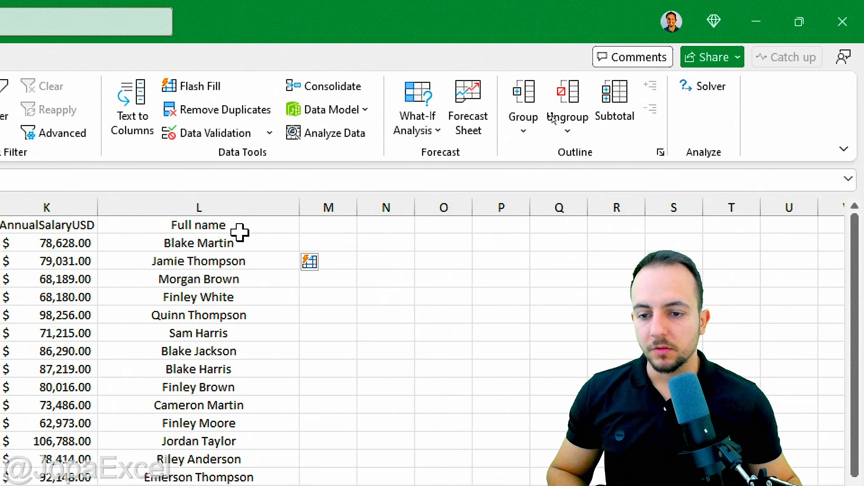
Clear the entire contents of the Full name column, column L.
{"action": "left_click", "coordinate": [240, 230]}
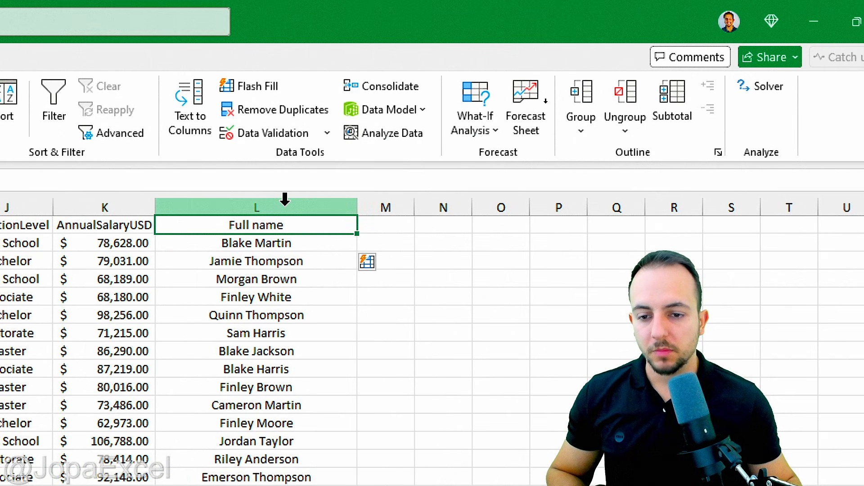
{"action": "left_click", "coordinate": [273, 201]}
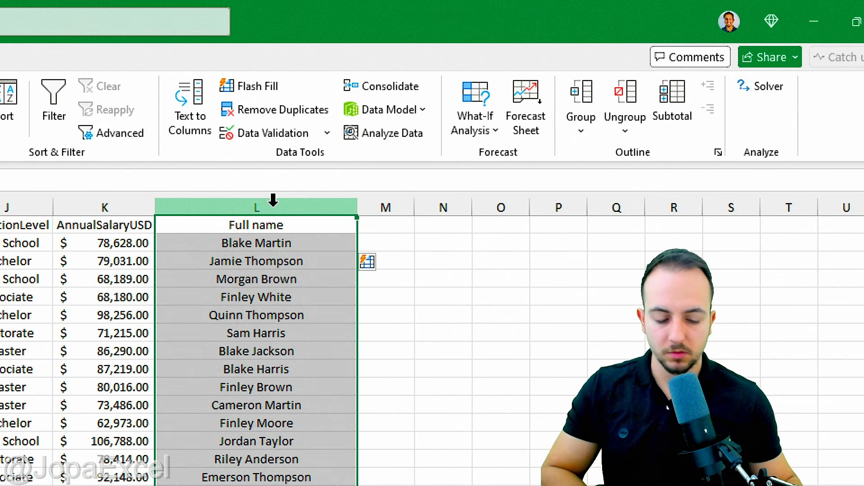
{"action": "key", "text": "Delete"}
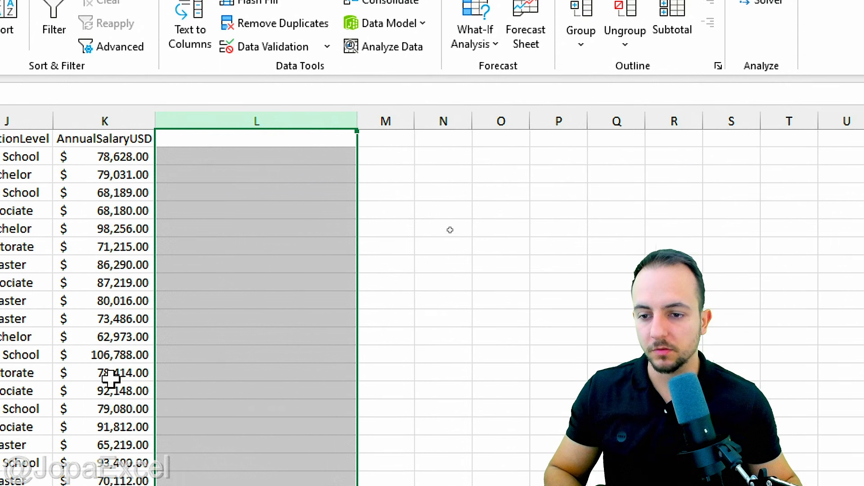
Enter the header "Full Name" in cell L1.
{"action": "left_click", "coordinate": [331, 144]}
{"action": "type", "text": "Fu"}
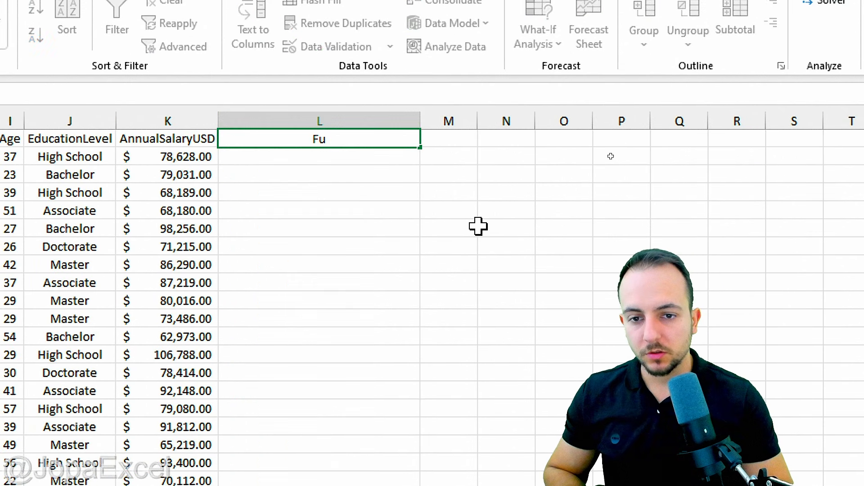
{"action": "type", "text": "ll Name"}
{"action": "key", "text": "Return"}
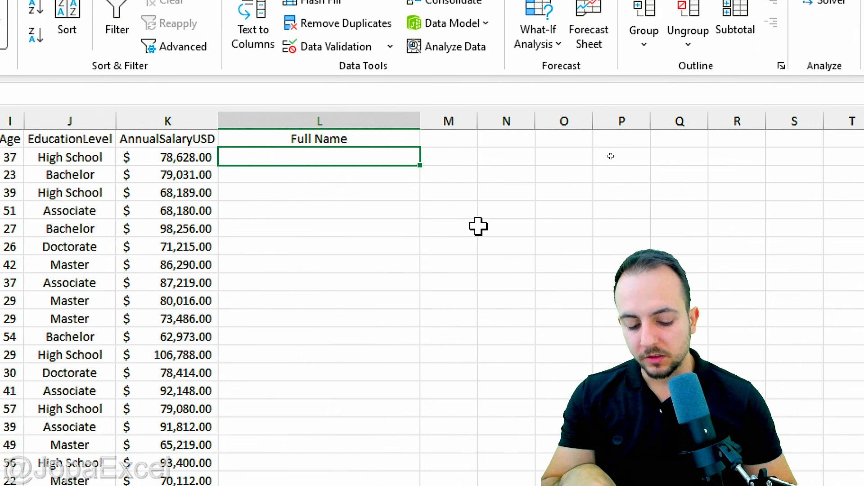
Enter the formula =B2&C2 in L2 to join the first employee's first and last name.
{"action": "type", "text": "="}
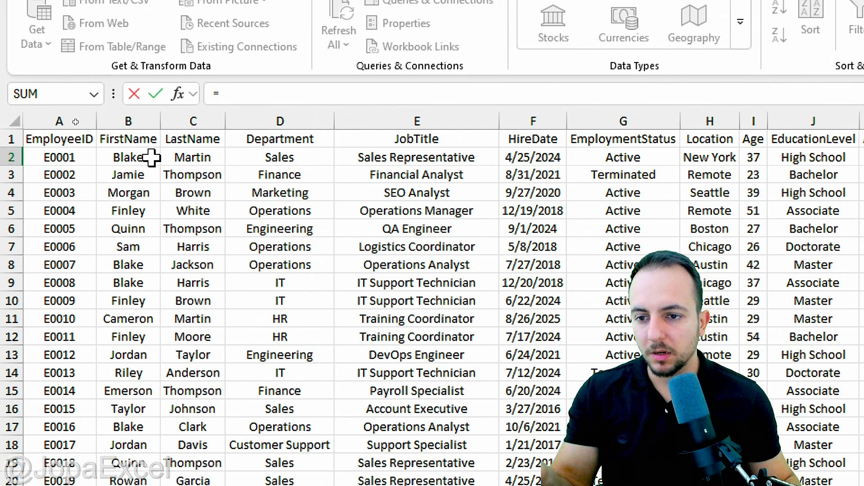
{"action": "left_click", "coordinate": [151, 157]}
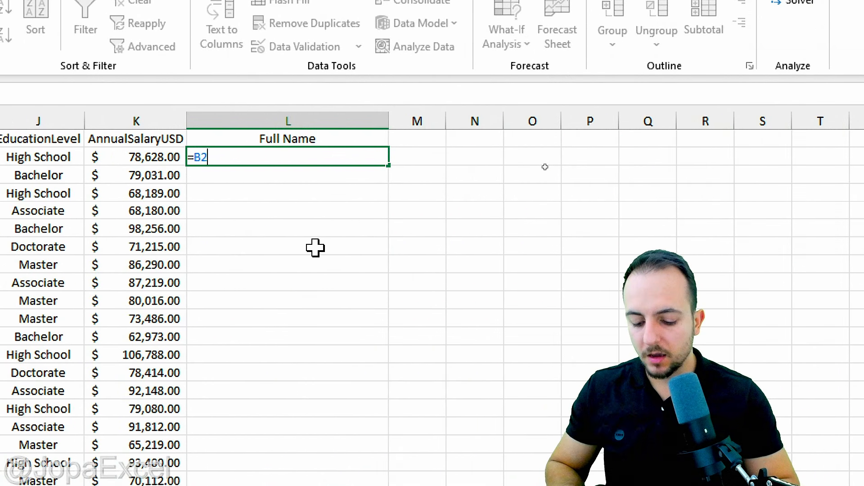
{"action": "type", "text": "&"}
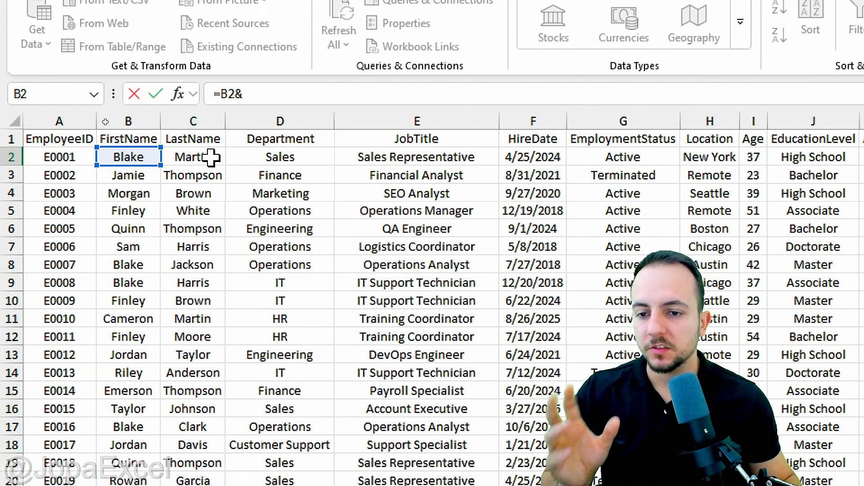
{"action": "left_click", "coordinate": [223, 157]}
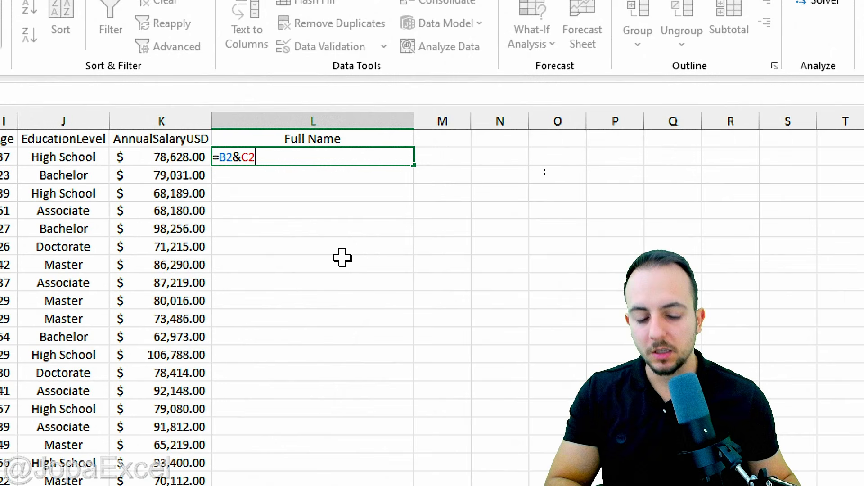
{"action": "key", "text": "Return"}
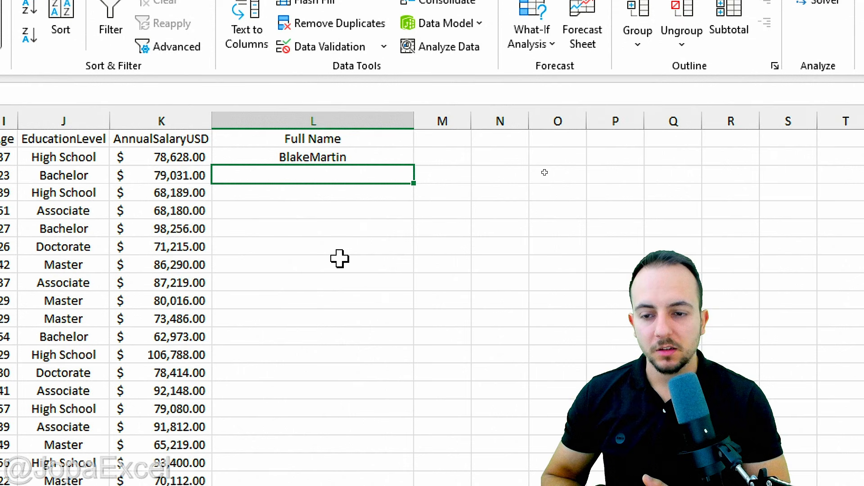
Edit the L2 formula to =B2&" "&C2 so a space separates the first and last name.
{"action": "left_click", "coordinate": [333, 155]}
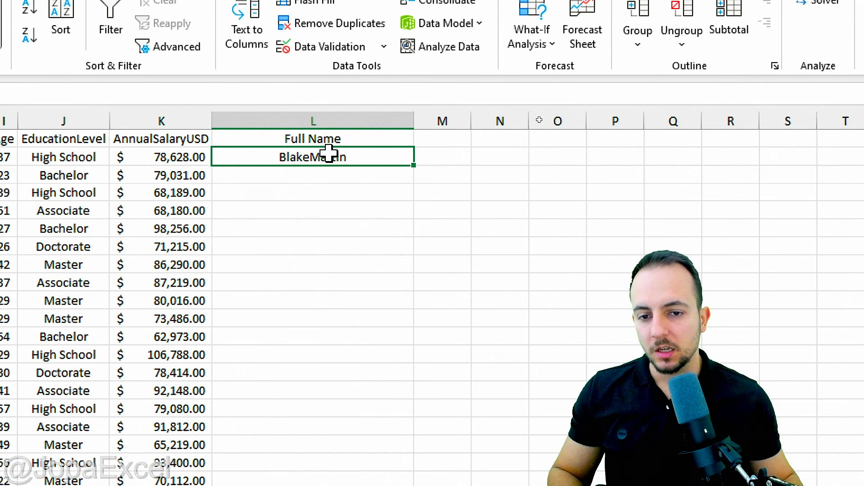
{"action": "double_click", "coordinate": [359, 154]}
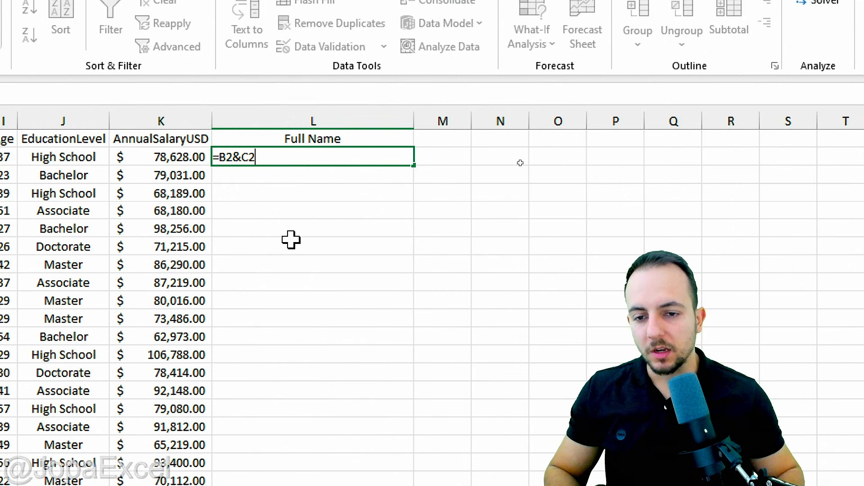
{"action": "key", "text": "BackSpace"}
{"action": "key", "text": "BackSpace"}
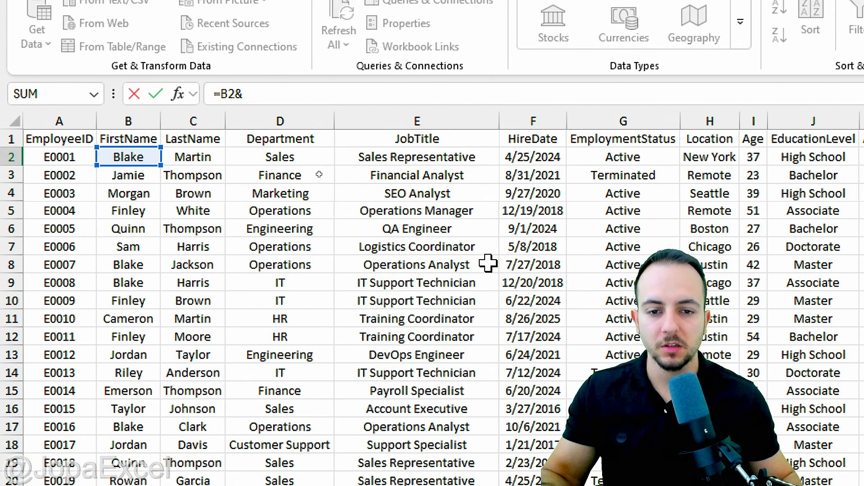
{"action": "type", "text": "\" \"&"}
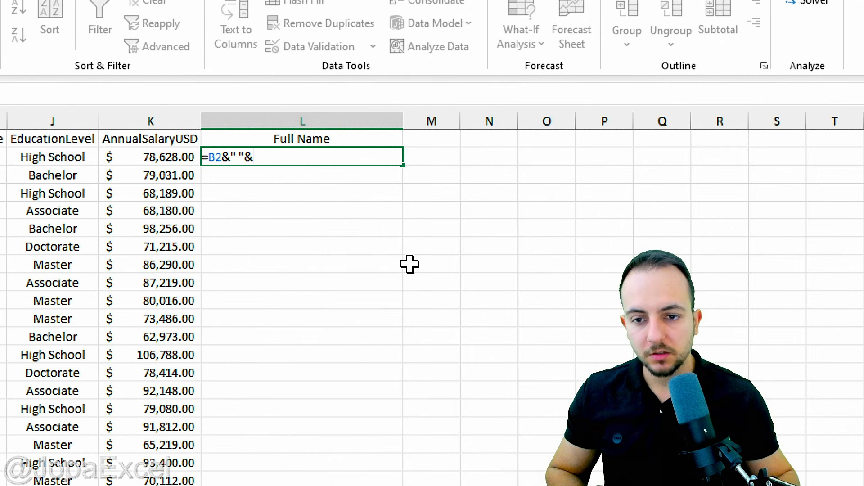
{"action": "scroll", "coordinate": [586, 175], "scroll_direction": "left", "scroll_amount": 5}
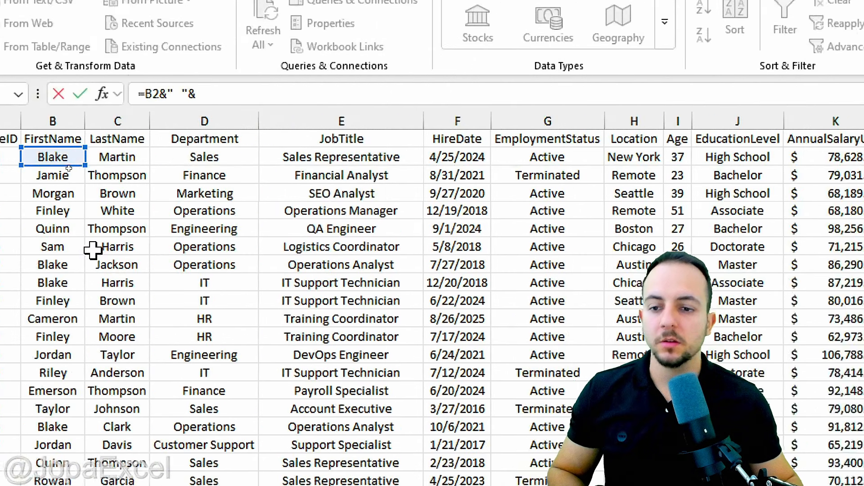
{"action": "left_click", "coordinate": [209, 156]}
{"action": "scroll", "coordinate": [757, 258], "scroll_direction": "right", "scroll_amount": 5}
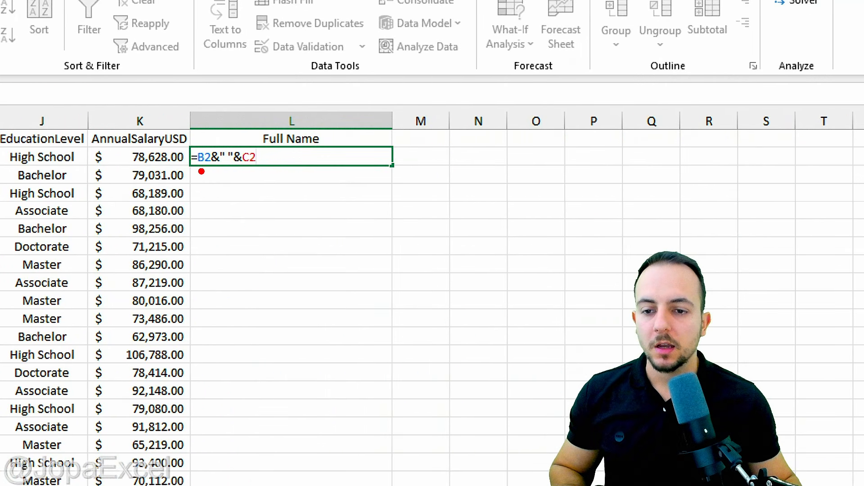
{"action": "left_click_drag", "start_coordinate": [202, 171], "coordinate": [169, 240]}
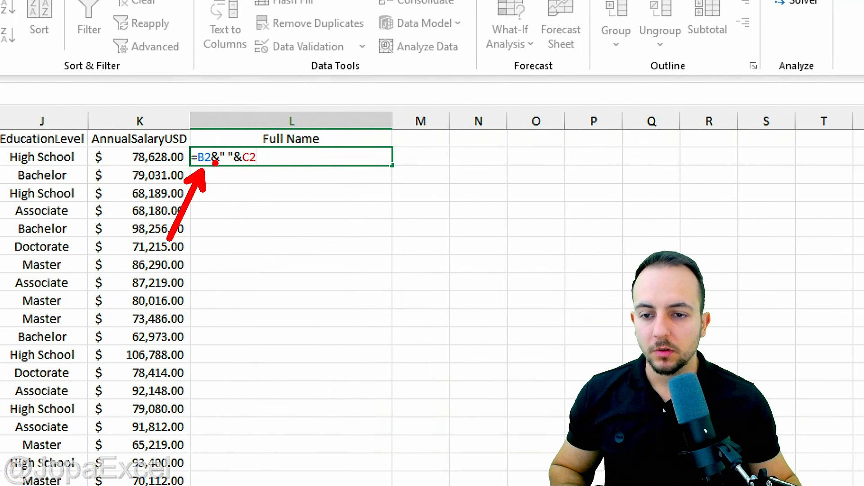
{"action": "left_click_drag", "start_coordinate": [228, 145], "coordinate": [228, 86]}
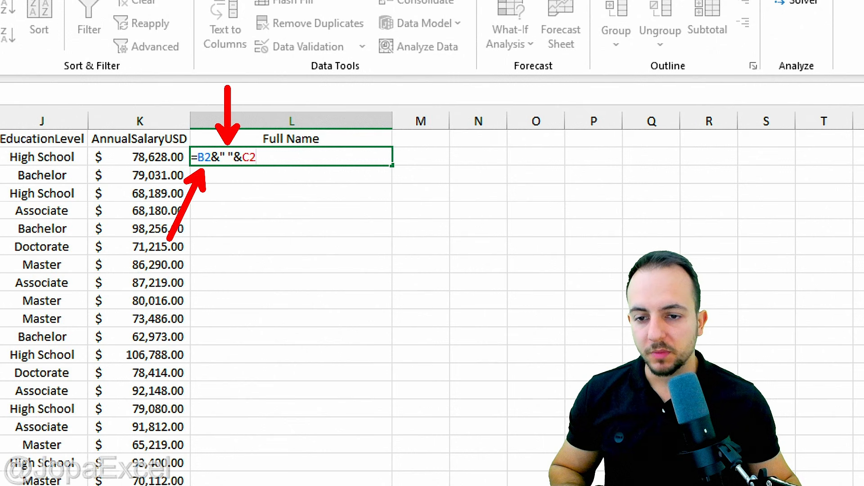
{"action": "left_click_drag", "start_coordinate": [254, 181], "coordinate": [281, 235]}
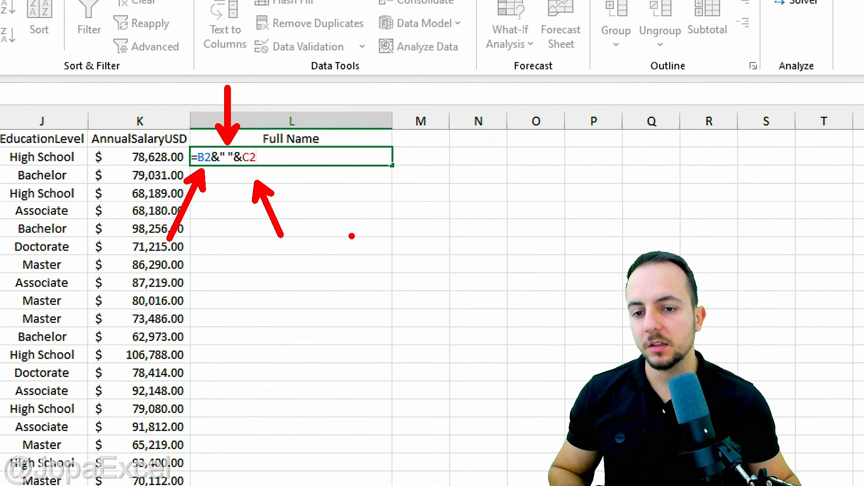
Confirm the L2 formula and fill it down the Full Name column for all employees.
{"action": "key", "text": "Escape"}
{"action": "key", "text": "Return"}
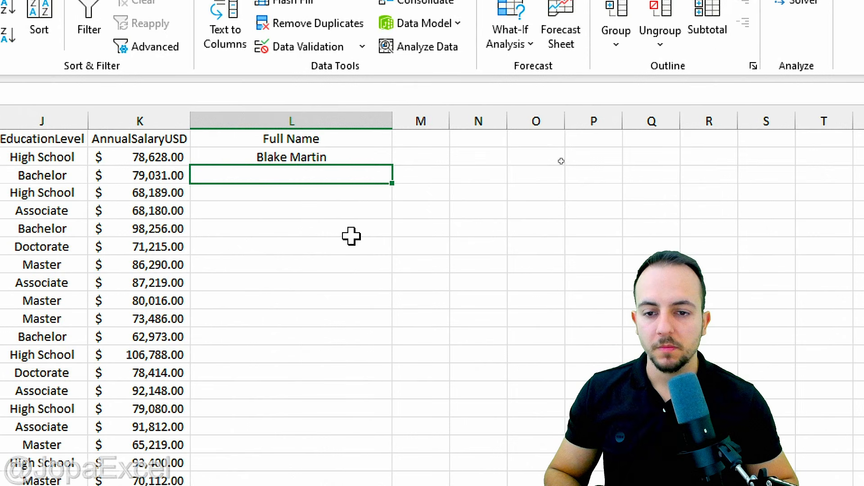
{"action": "left_click", "coordinate": [371, 160]}
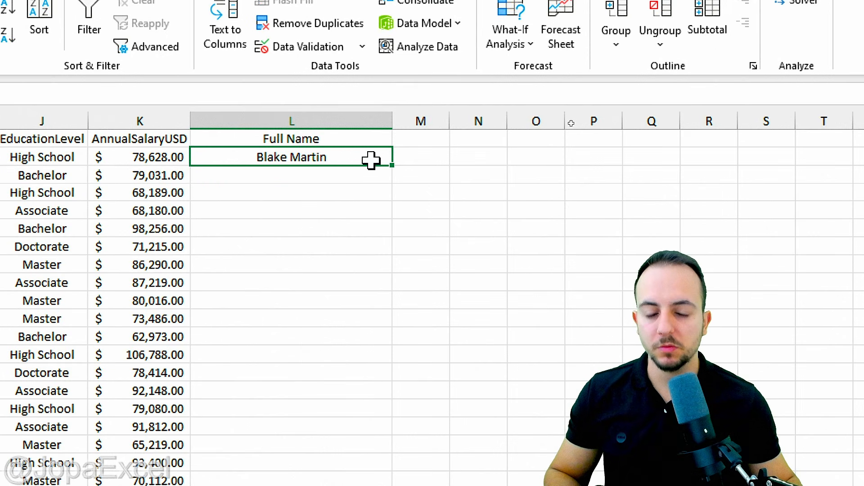
{"action": "left_click", "coordinate": [320, 177]}
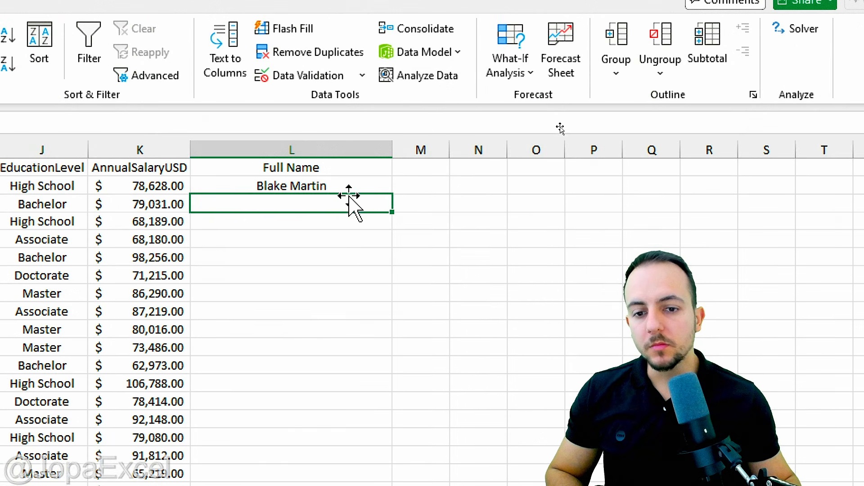
{"action": "left_click", "coordinate": [347, 134]}
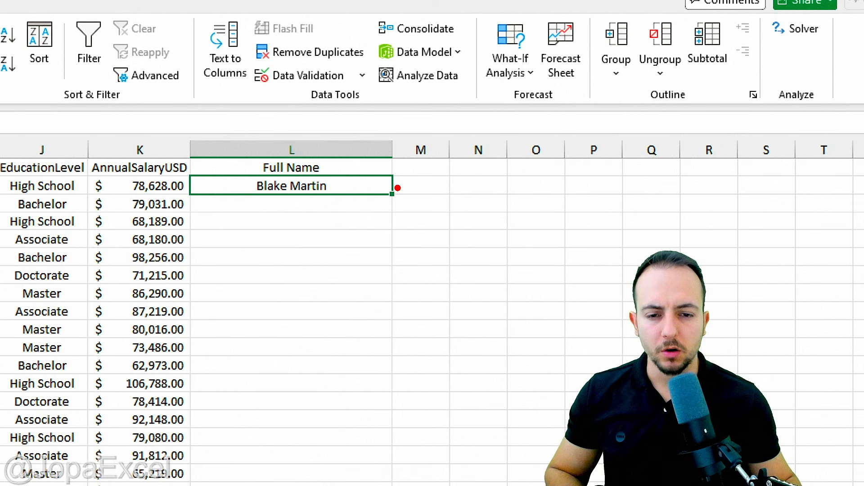
{"action": "mouse_move", "coordinate": [398, 188]}
{"action": "left_mouse_down"}
{"action": "mouse_move", "coordinate": [376, 201]}
{"action": "mouse_move", "coordinate": [417, 187]}
{"action": "mouse_move", "coordinate": [393, 191]}
{"action": "left_mouse_up"}
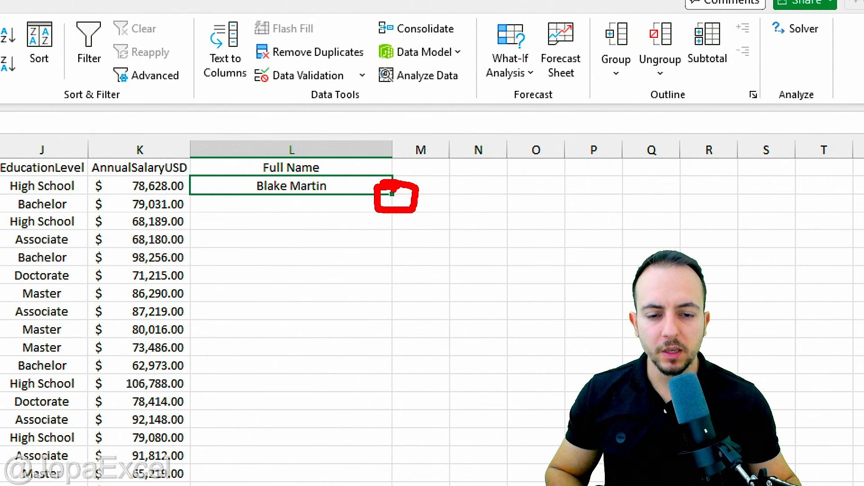
{"action": "key", "text": "Escape"}
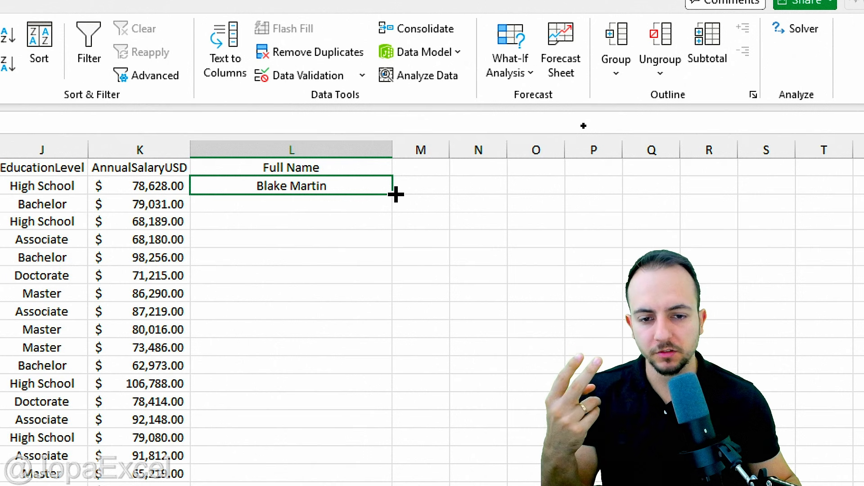
{"action": "double_click", "coordinate": [396, 194]}
{"action": "left_click", "coordinate": [361, 190]}
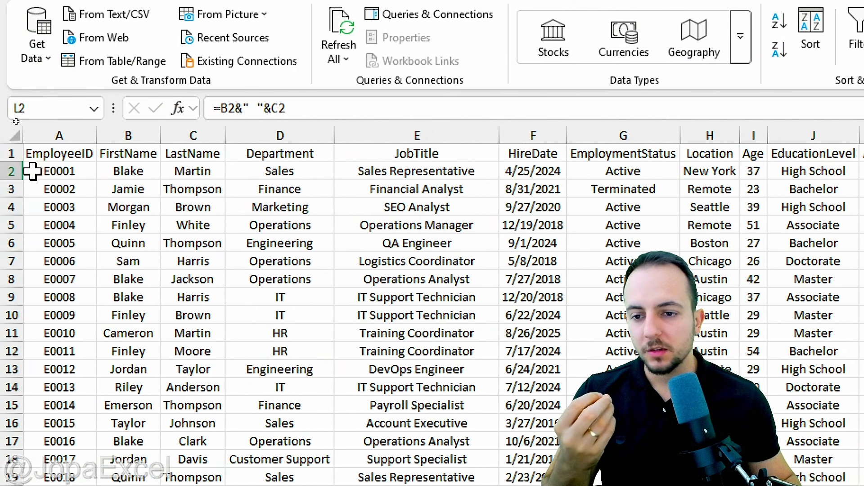
Replace the first employee's last name in C2 with a different one and check the matching Full Name entry in L2.
{"action": "left_click", "coordinate": [185, 175]}
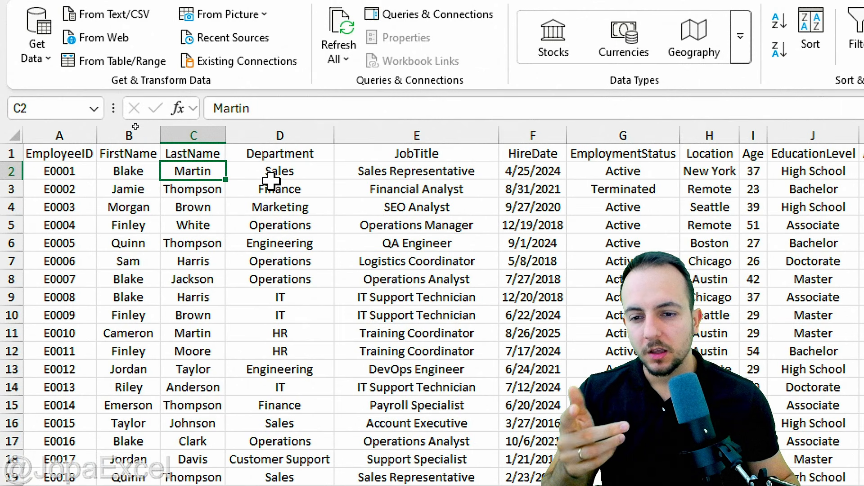
{"action": "type", "text": "Smith"}
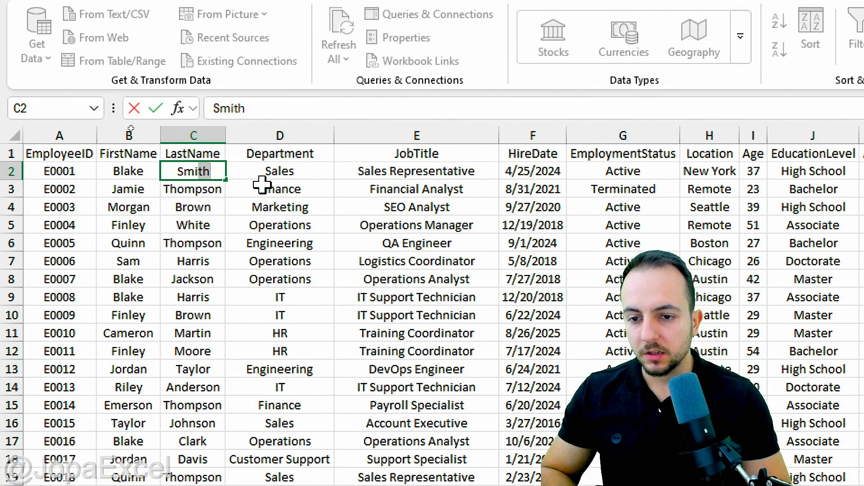
{"action": "type", "text": "h"}
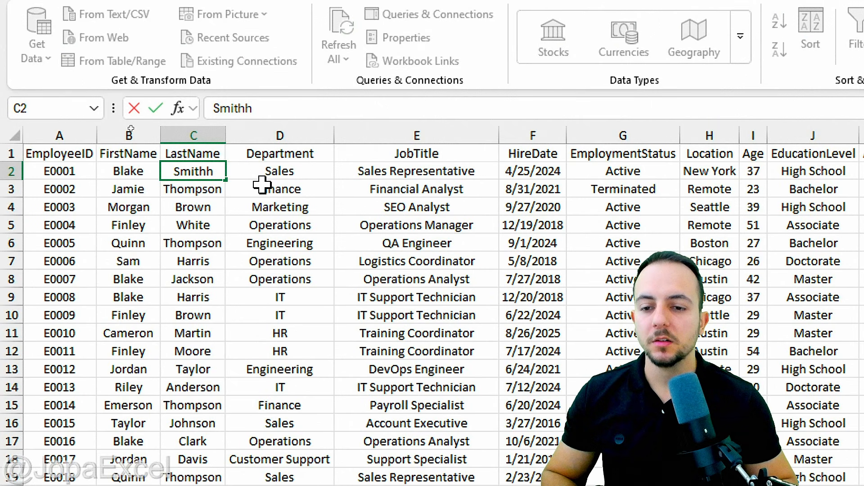
{"action": "key", "text": "Return"}
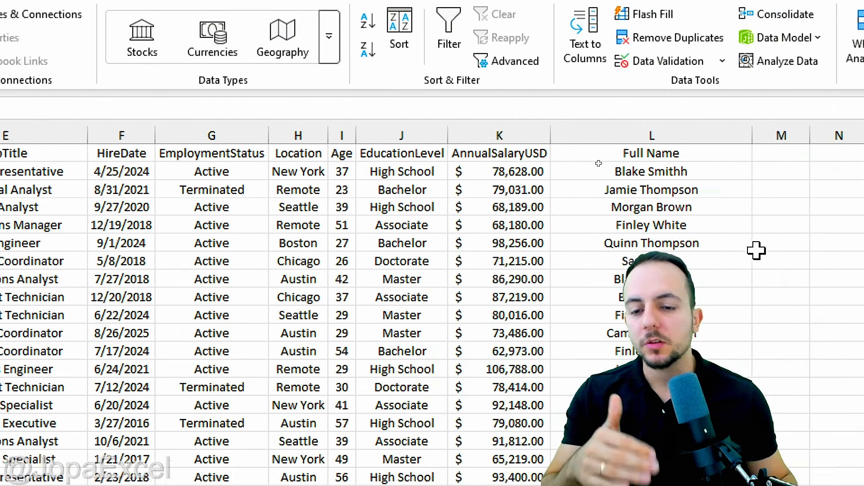
{"action": "key", "text": "ctrl+2"}
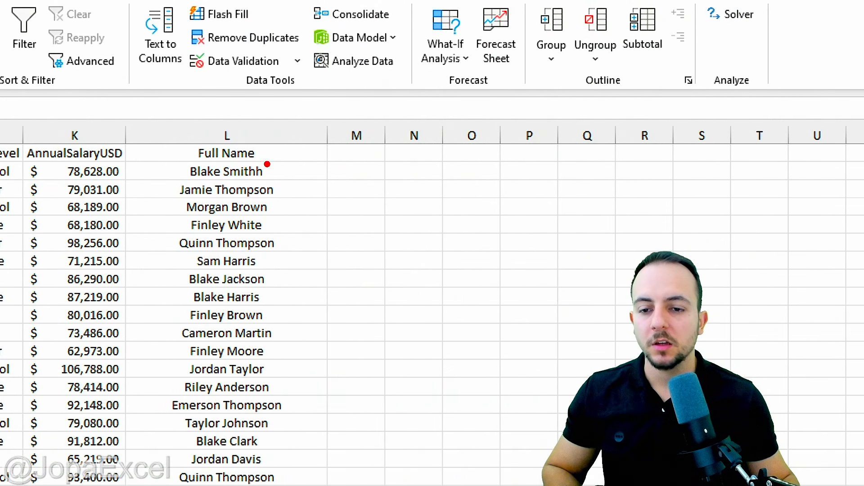
{"action": "mouse_move", "coordinate": [245, 152]}
{"action": "left_mouse_down"}
{"action": "mouse_move", "coordinate": [158, 192]}
{"action": "mouse_move", "coordinate": [255, 148]}
{"action": "left_mouse_up"}
{"action": "left_click_drag", "start_coordinate": [294, 193], "coordinate": [363, 245]}
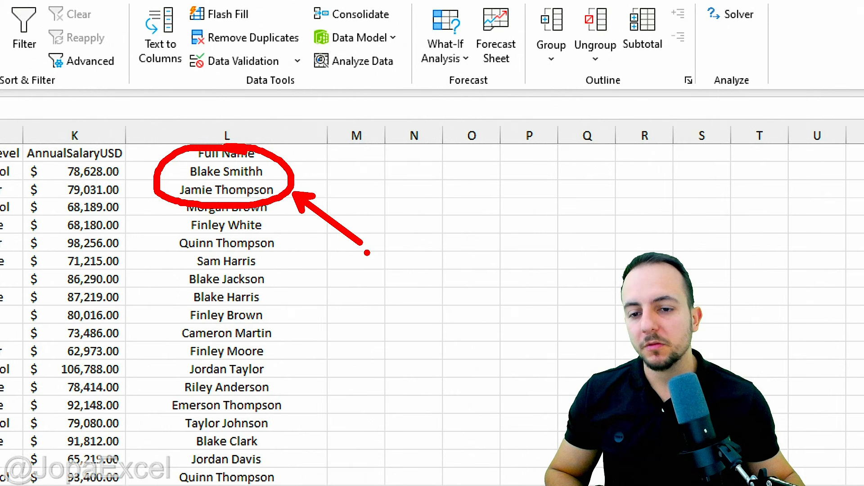
{"action": "key", "text": "Escape"}
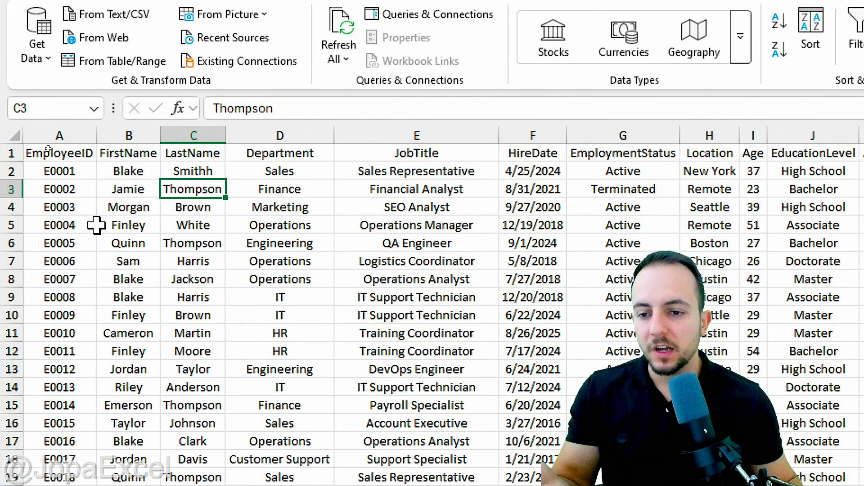
Undo the last-name change in C2.
{"action": "left_click", "coordinate": [192, 171]}
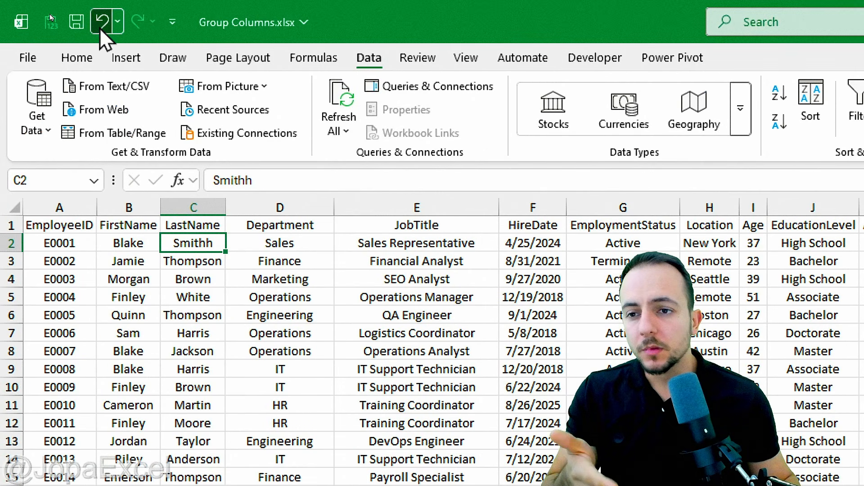
{"action": "left_click", "coordinate": [102, 31]}
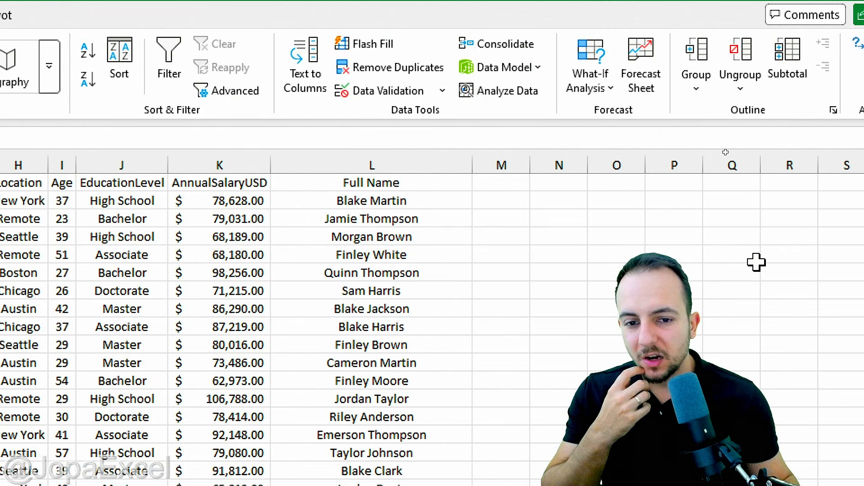
Autofit column L to its full names and widen the empty column M to make room for long text.
{"action": "left_click", "coordinate": [330, 162]}
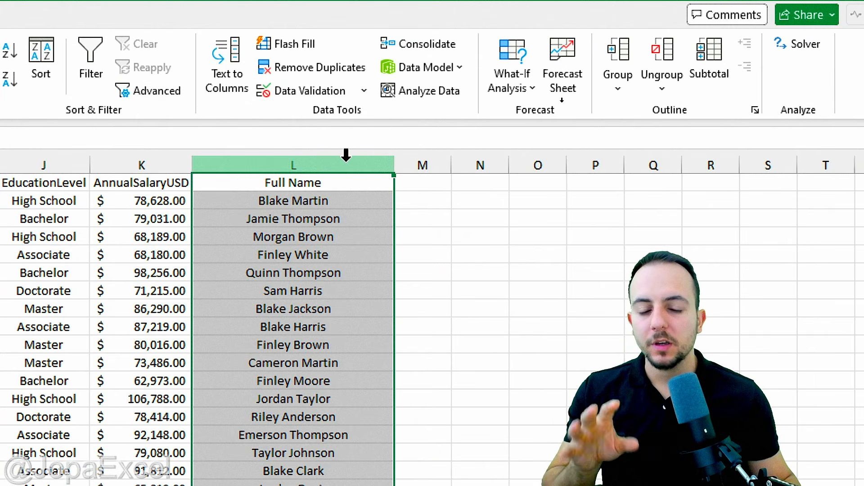
{"action": "left_click_drag", "start_coordinate": [394, 165], "coordinate": [311, 174]}
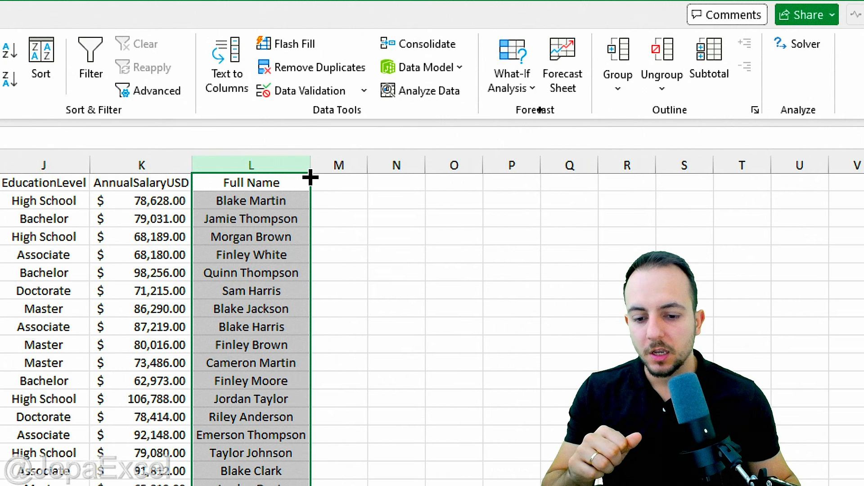
{"action": "double_click", "coordinate": [313, 165]}
{"action": "left_click", "coordinate": [359, 165]}
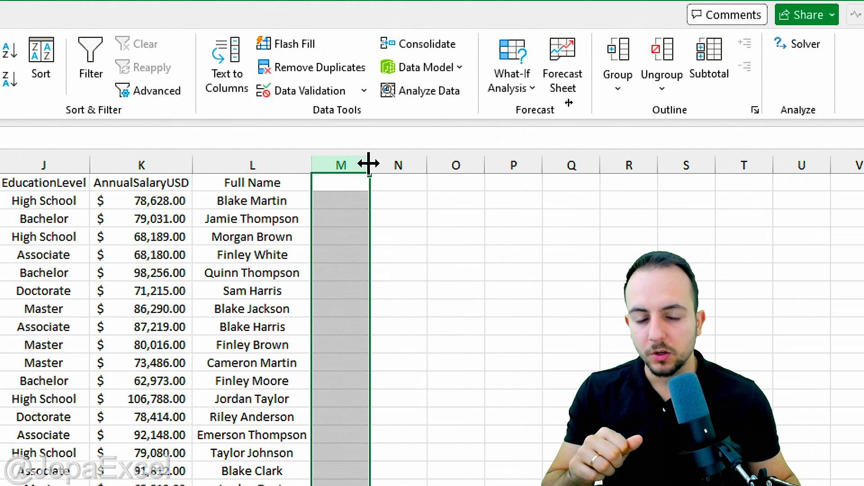
{"action": "left_click_drag", "start_coordinate": [369, 166], "coordinate": [609, 166]}
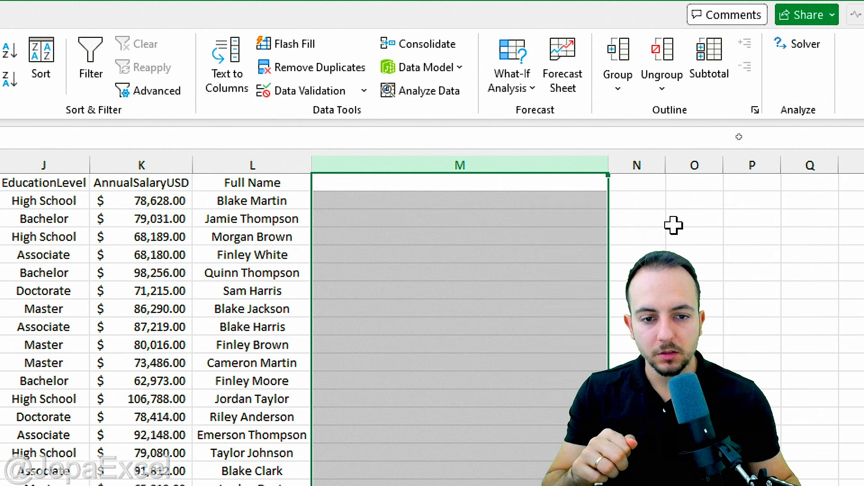
Enter the header "Custom Sentece" in cell M1.
{"action": "left_click", "coordinate": [486, 188]}
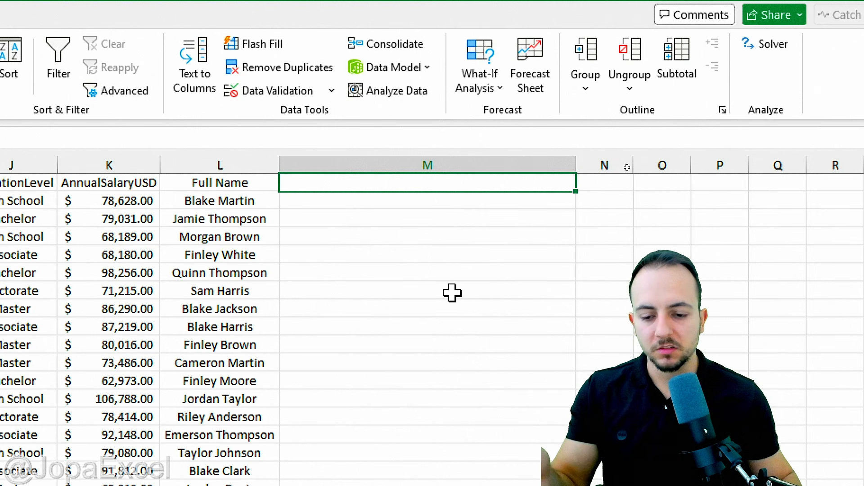
{"action": "type", "text": "Custom Sentece"}
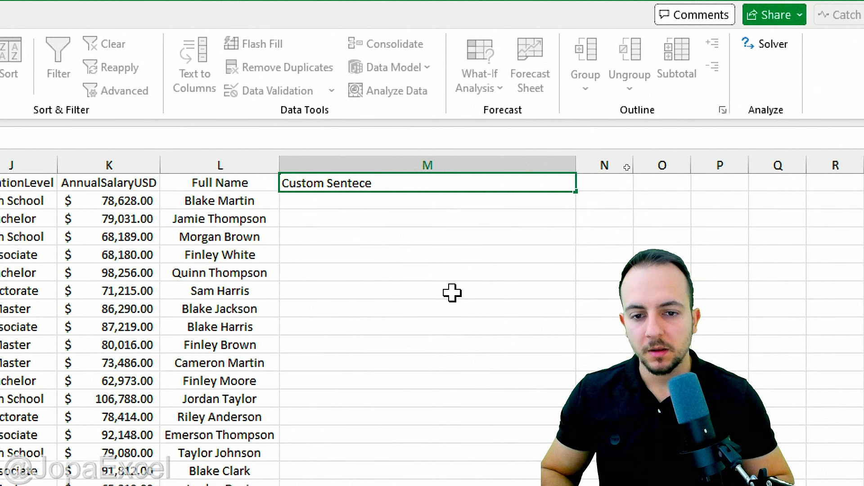
{"action": "key", "text": "Return"}
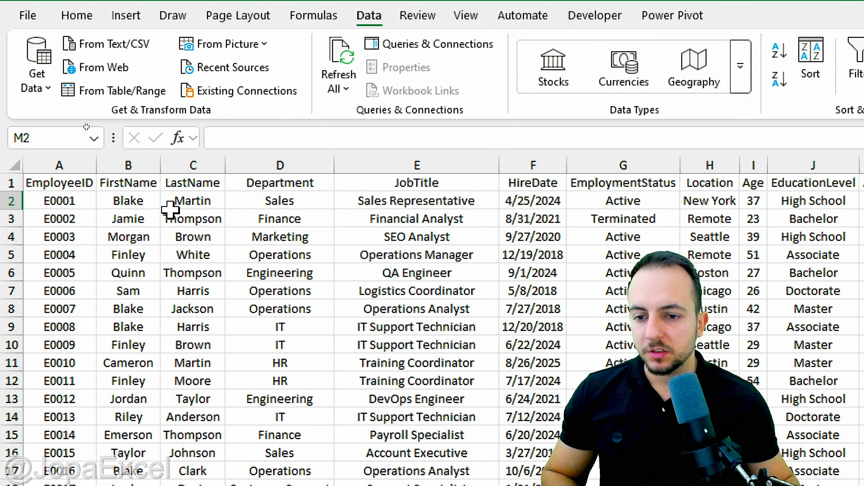
Start a sentence in M2 with the first employee's full name followed by "work in", and check the employee's department in D2.
{"action": "type", "text": "B"}
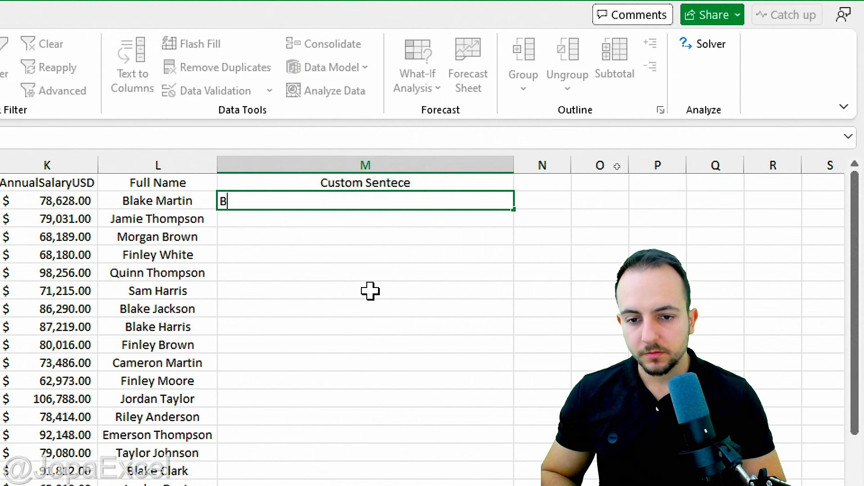
{"action": "type", "text": "lake Martin w"}
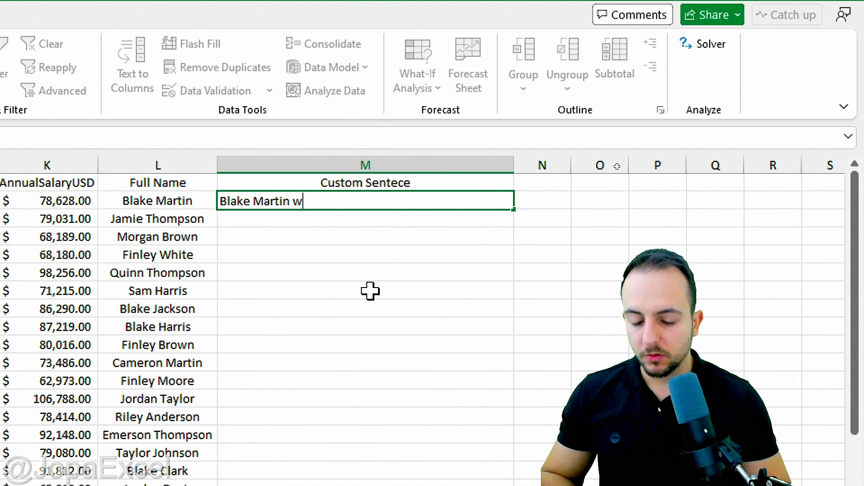
{"action": "type", "text": "rok"}
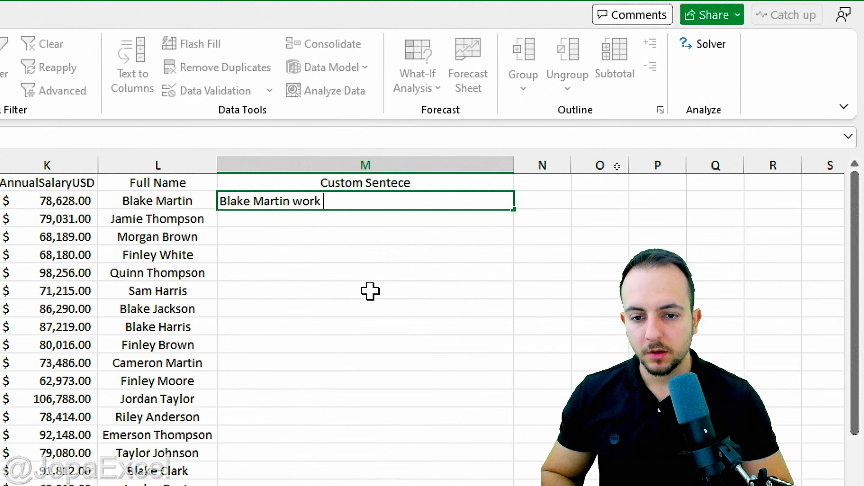
{"action": "type", "text": "as"}
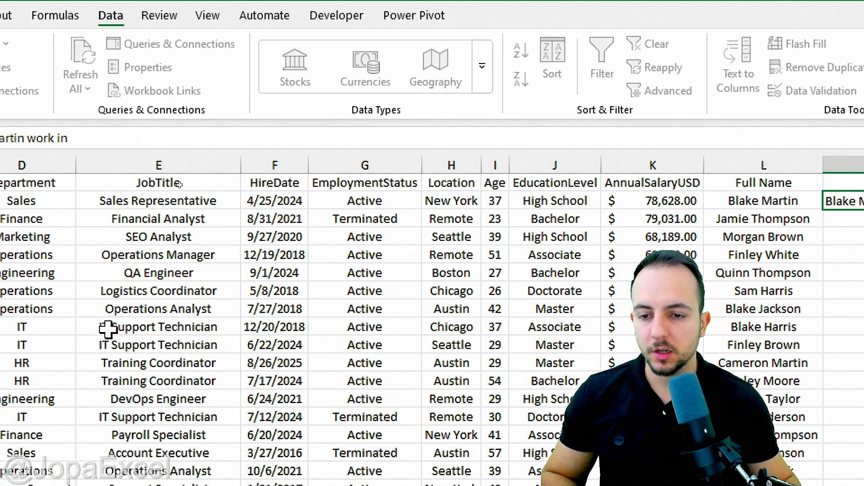
{"action": "left_click", "coordinate": [248, 199]}
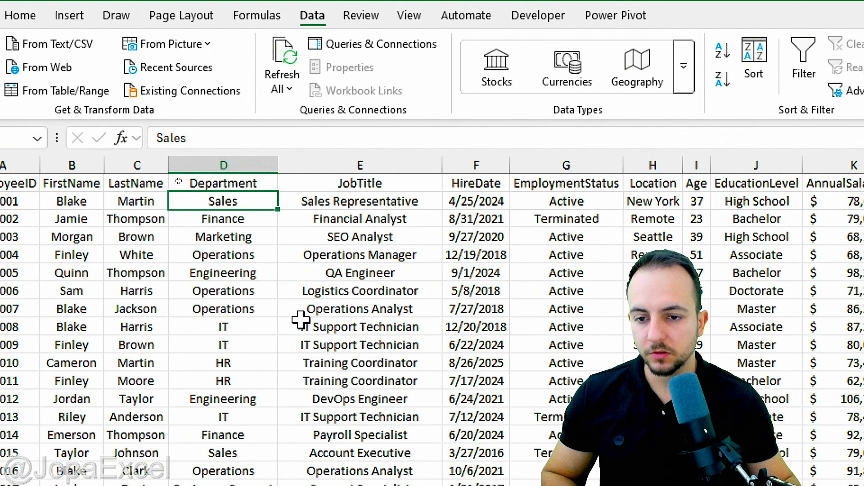
{"action": "left_click", "coordinate": [473, 204]}
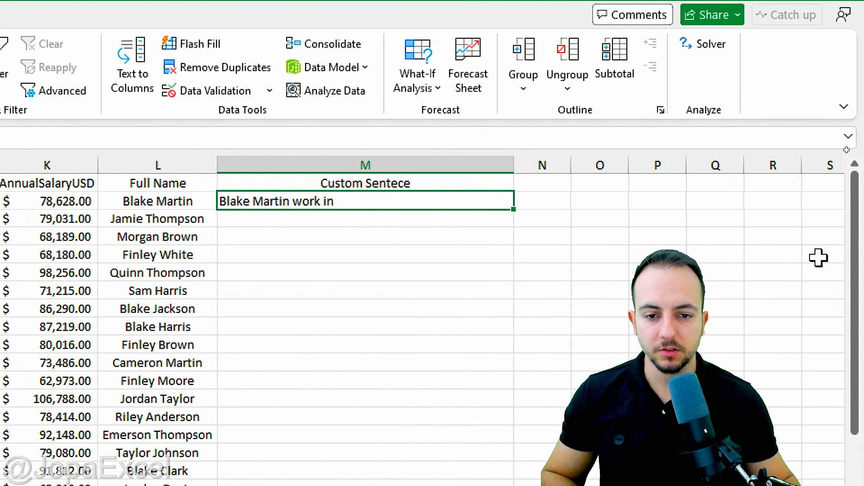
Extend the M2 sentence so the full name is followed by "works in Sales as a Sales Represantative".
{"action": "double_click", "coordinate": [405, 198]}
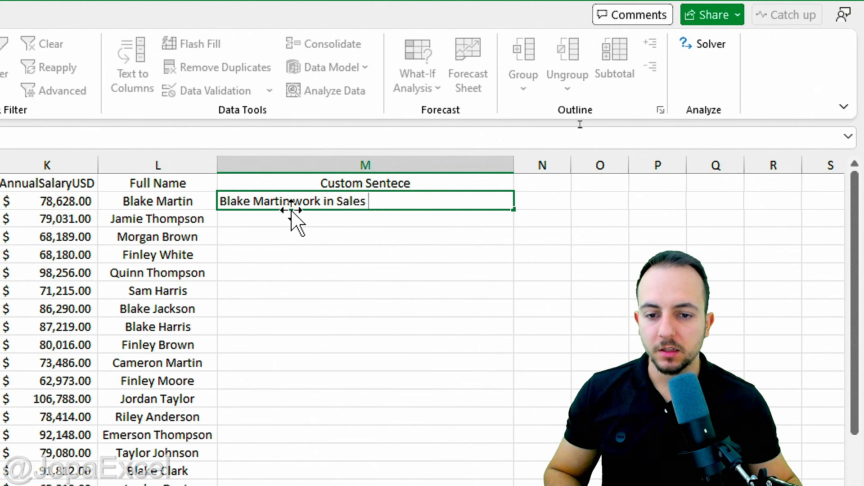
{"action": "left_click", "coordinate": [323, 201]}
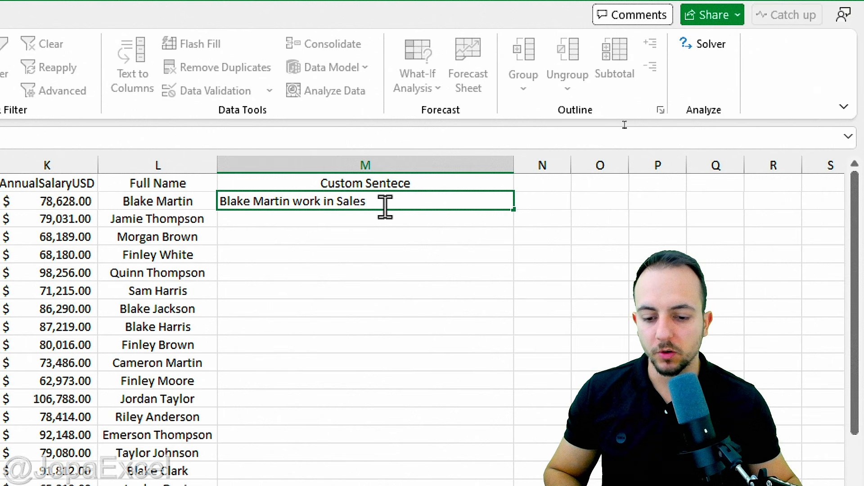
{"action": "type", "text": "s"}
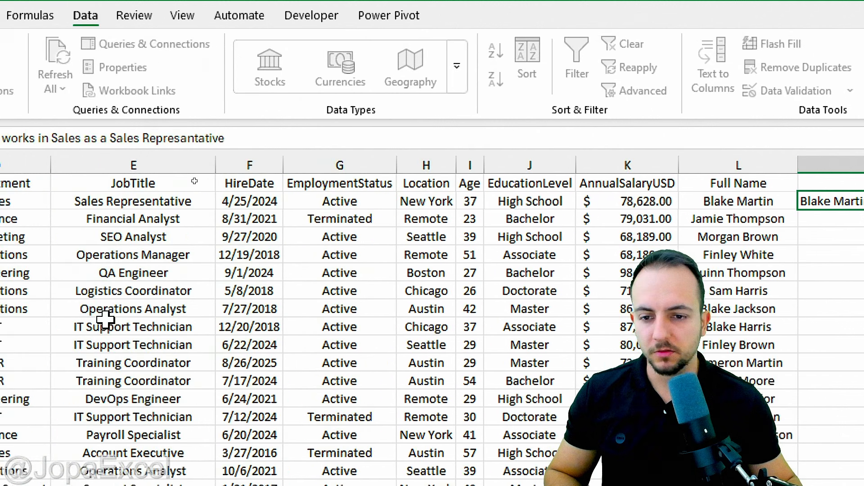
Replace the misspelled job title at the end of the M2 sentence with "Sales Representative" copied from E2.
{"action": "left_click", "coordinate": [213, 221]}
{"action": "left_click", "coordinate": [266, 201]}
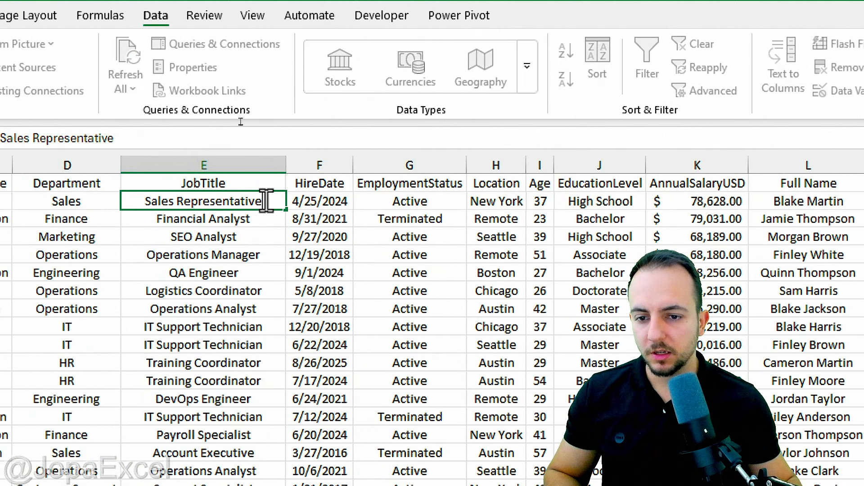
{"action": "left_click_drag", "start_coordinate": [266, 201], "coordinate": [130, 200]}
{"action": "key", "text": "ctrl+c"}
{"action": "key", "text": "Escape"}
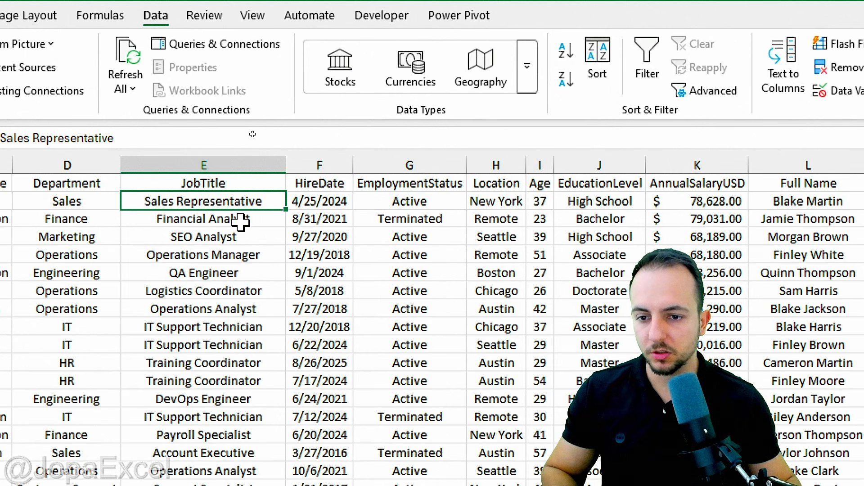
{"action": "double_click", "coordinate": [457, 199]}
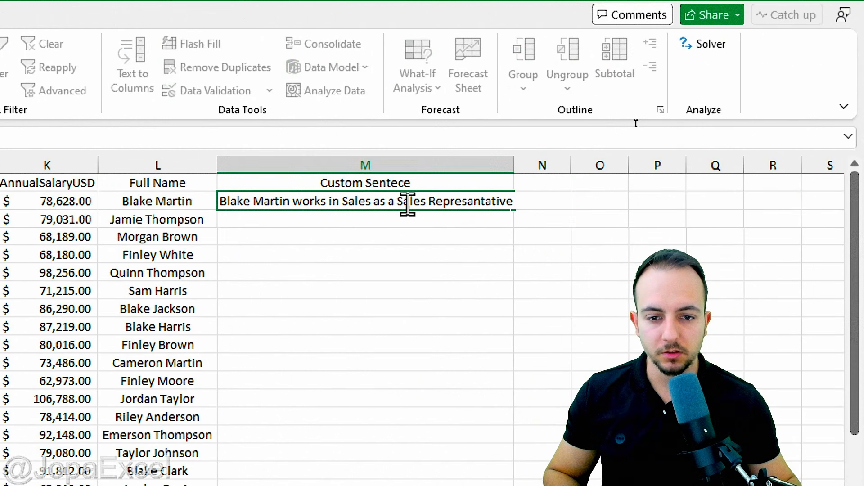
{"action": "left_click_drag", "start_coordinate": [398, 201], "coordinate": [513, 204]}
{"action": "key", "text": "BackSpace"}
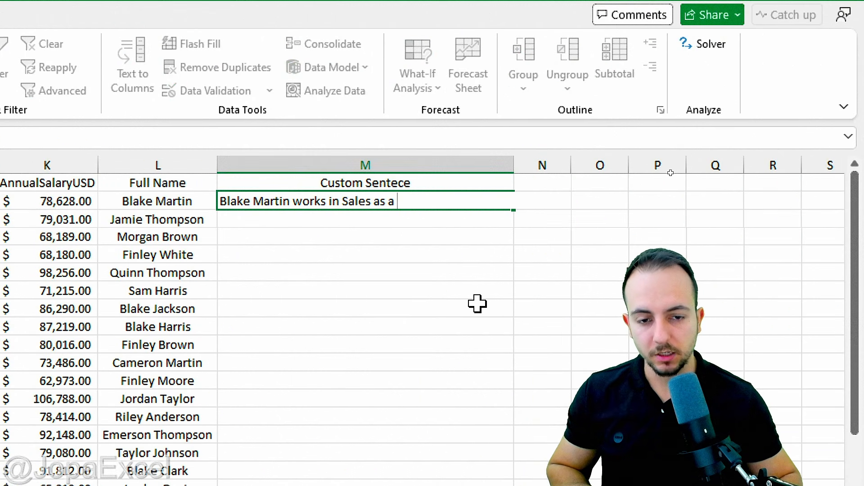
{"action": "key", "text": "ctrl+v"}
{"action": "key", "text": "Return"}
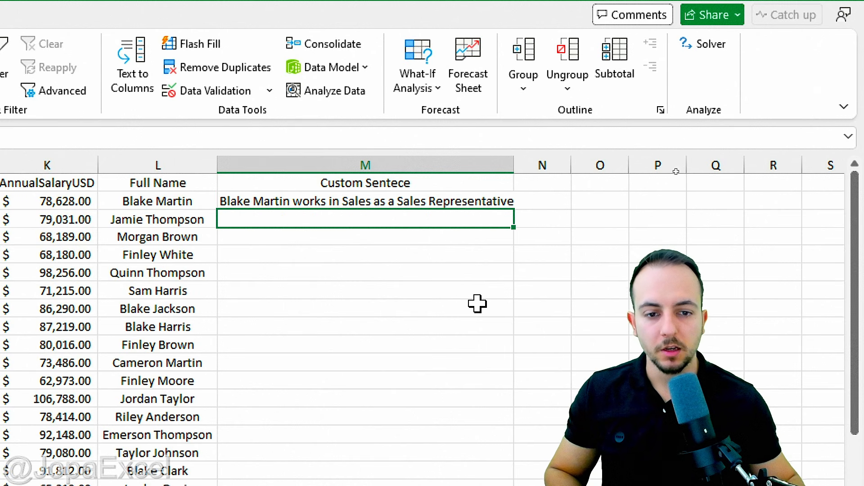
Widen column M a little beyond the M2 sentence and Flash Fill the remaining sentences from M3 down.
{"action": "left_click_drag", "start_coordinate": [515, 171], "coordinate": [544, 166]}
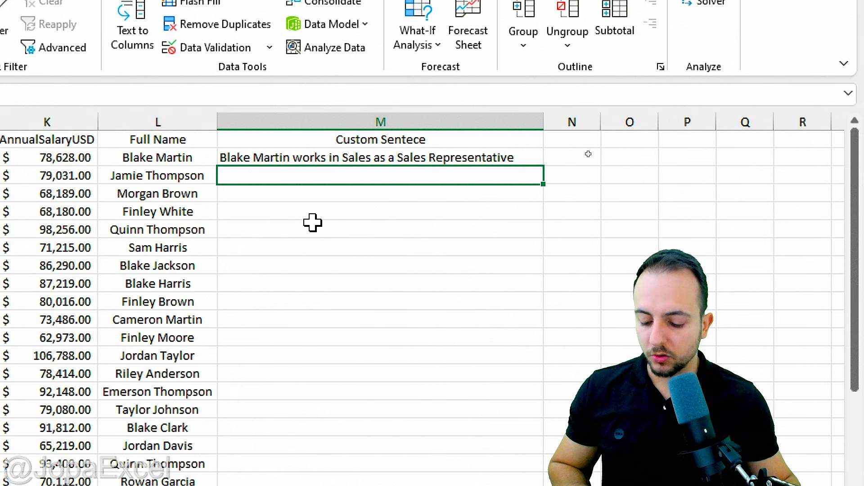
{"action": "key", "text": "ctrl+e"}
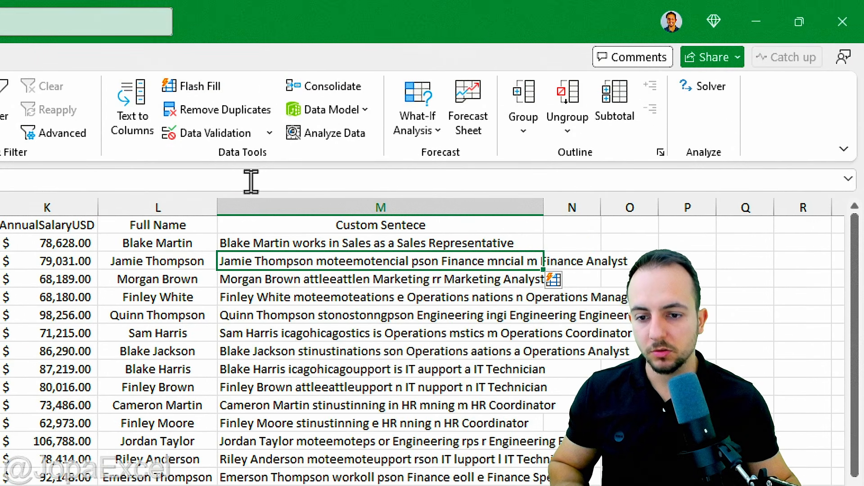
{"action": "key", "text": "ctrl+z"}
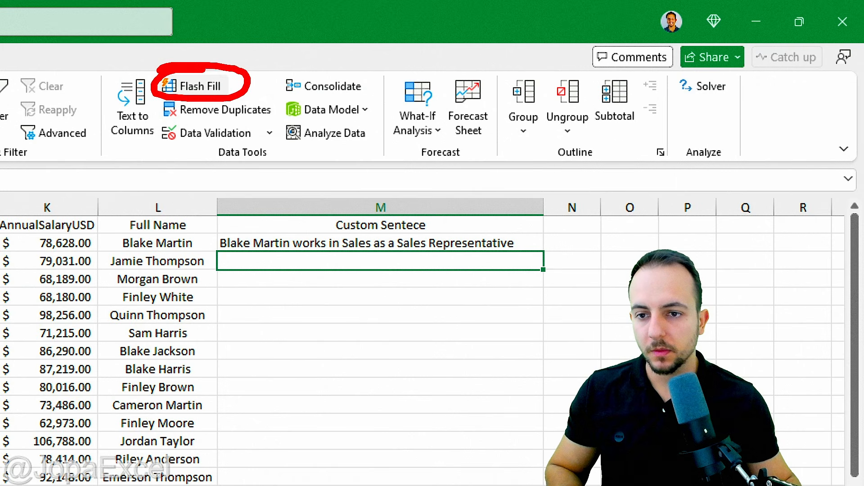
{"action": "left_click", "coordinate": [205, 92]}
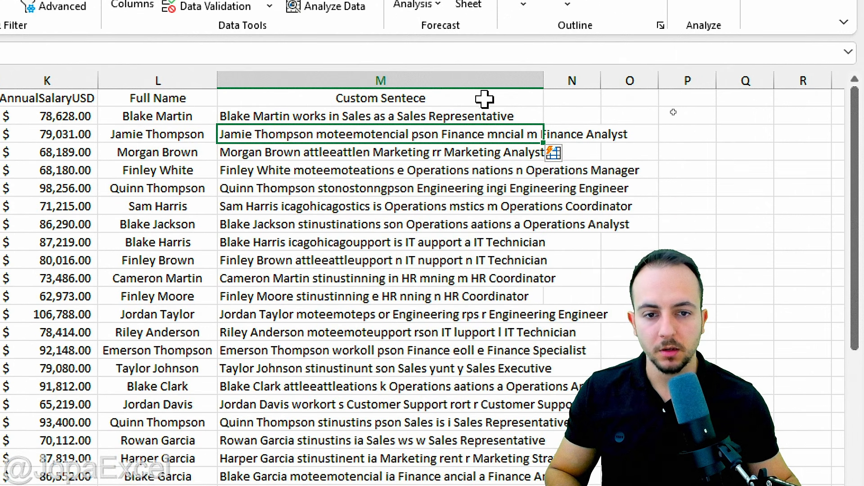
Compare the flash-filled sentences down column M with the example sentence in M2.
{"action": "left_click", "coordinate": [421, 243]}
{"action": "left_click", "coordinate": [247, 133]}
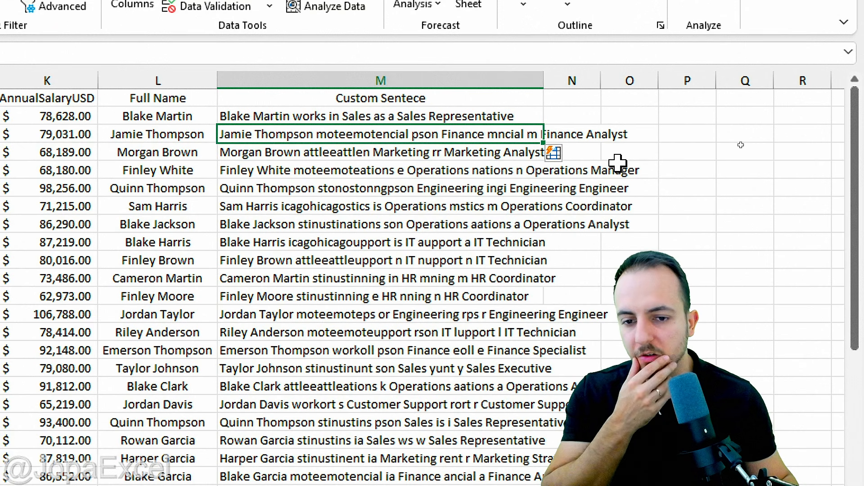
{"action": "left_click", "coordinate": [358, 118]}
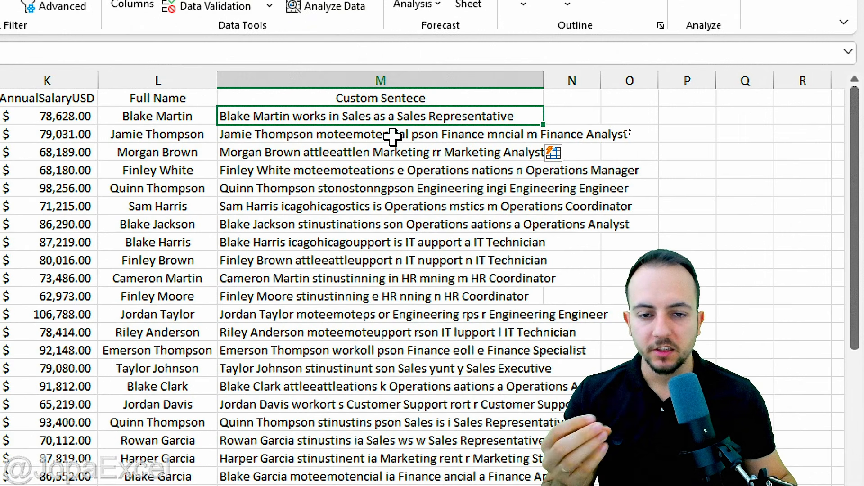
{"action": "left_click_drag", "start_coordinate": [392, 137], "coordinate": [392, 349]}
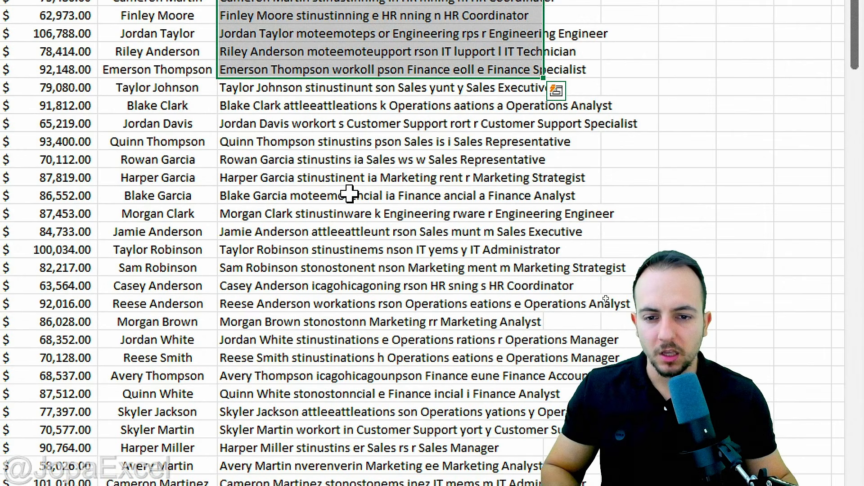
{"action": "left_click", "coordinate": [323, 320]}
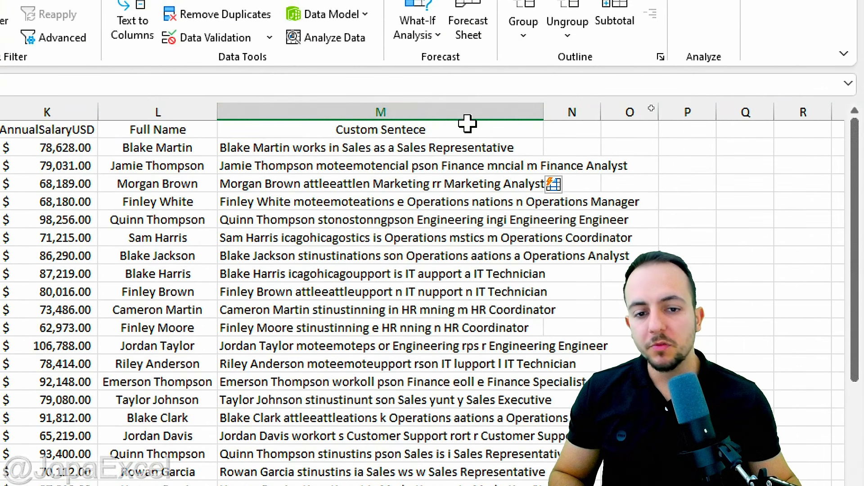
{"action": "left_click", "coordinate": [384, 147]}
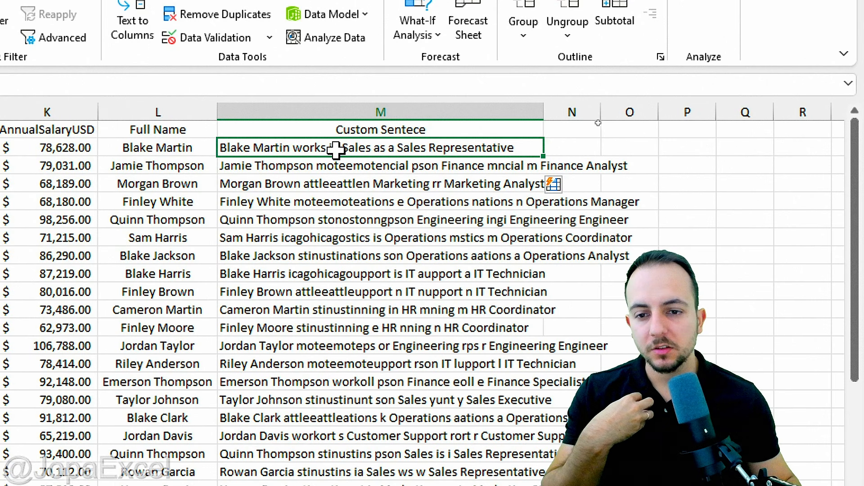
{"action": "left_click", "coordinate": [378, 169]}
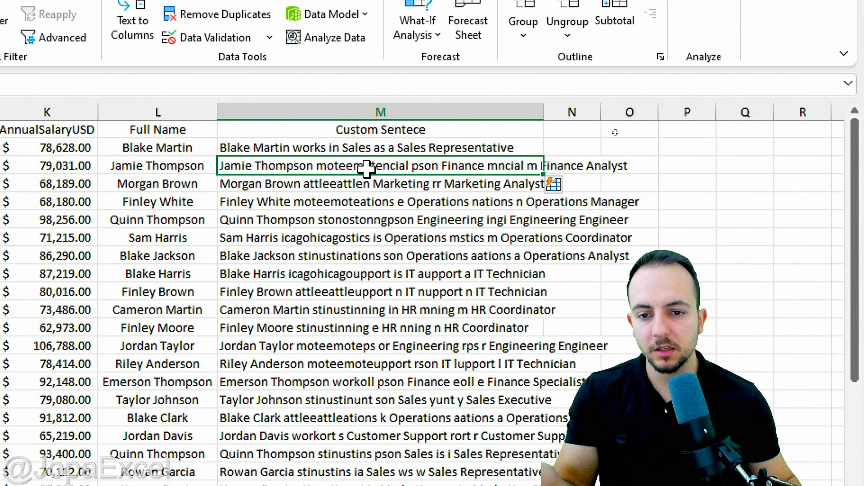
Replace the garbled word after the full name in M3 with "works as Finance as a", checking the employee's department in D3.
{"action": "double_click", "coordinate": [297, 167]}
{"action": "double_click", "coordinate": [315, 167]}
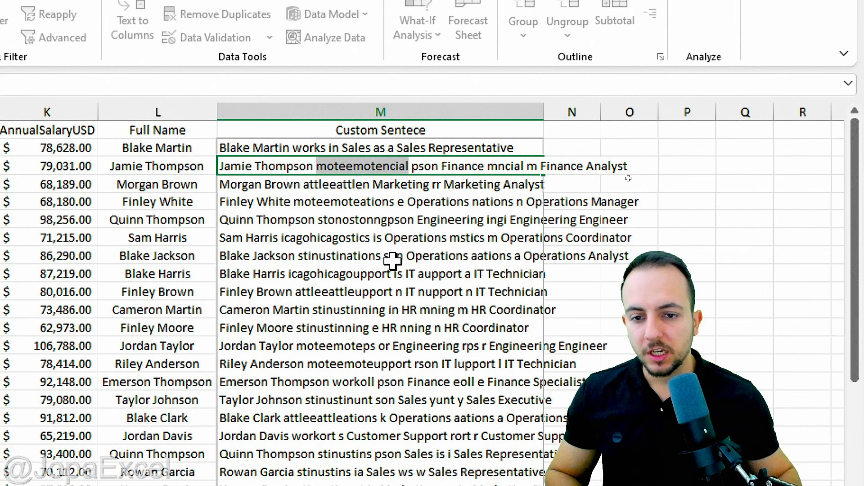
{"action": "type", "text": "works as"}
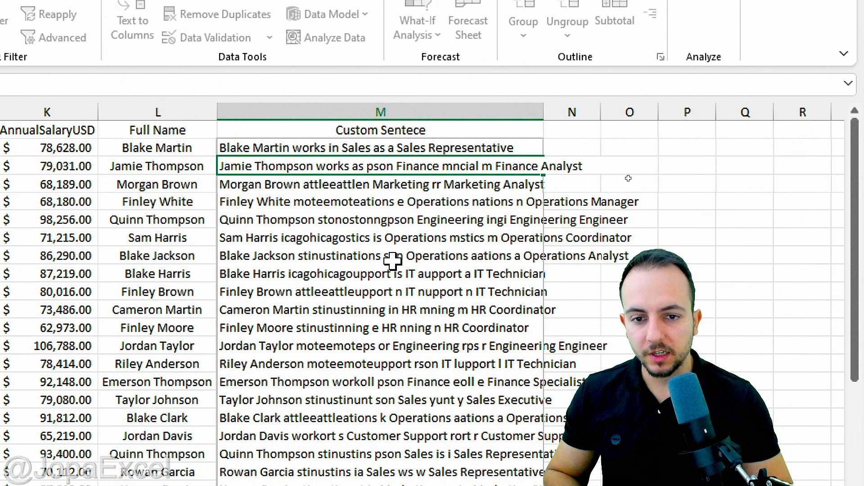
{"action": "scroll", "coordinate": [101, 250], "scroll_direction": "left", "scroll_amount": 10}
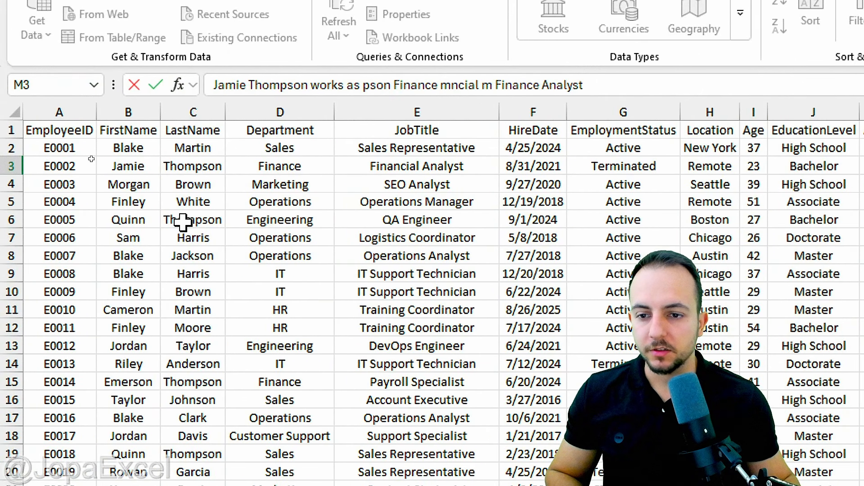
{"action": "scroll", "coordinate": [466, 266], "scroll_direction": "right", "scroll_amount": 10}
{"action": "type", "text": "Fia"}
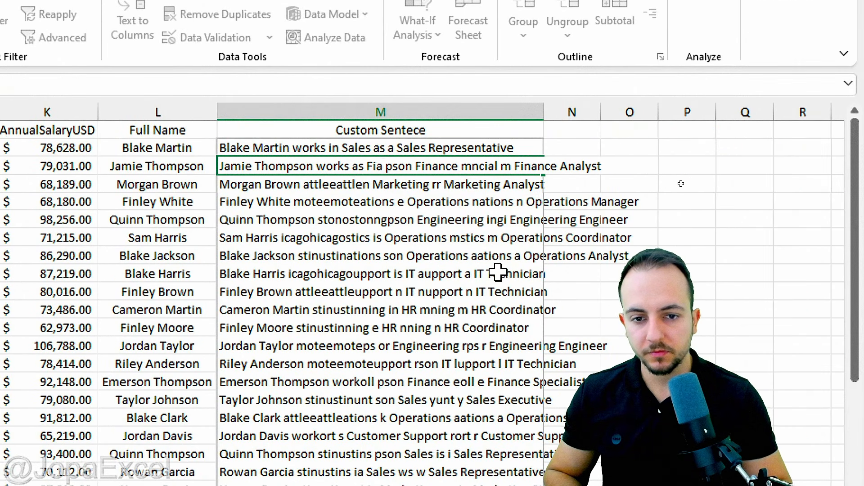
{"action": "key", "text": "BackSpace"}
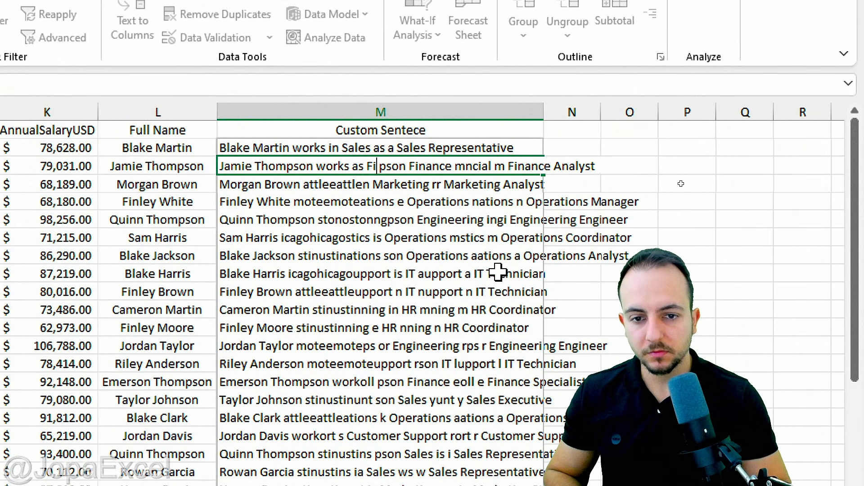
{"action": "type", "text": "nance "}
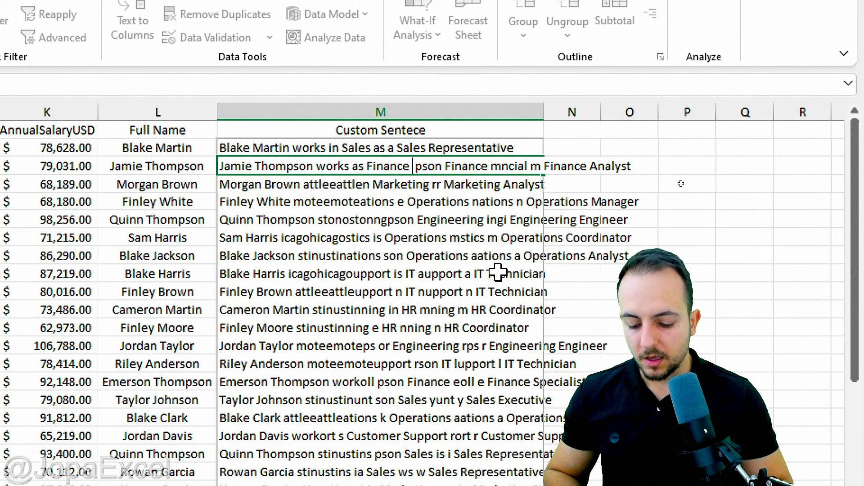
{"action": "type", "text": "as a"}
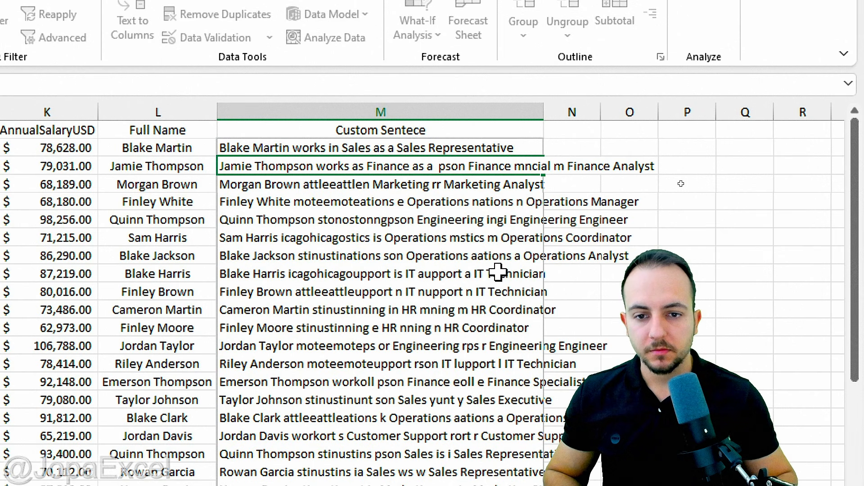
Correct the M3 wording to "works in Finance as a" and add the job title "Financial Analyst".
{"action": "left_click", "coordinate": [350, 166]}
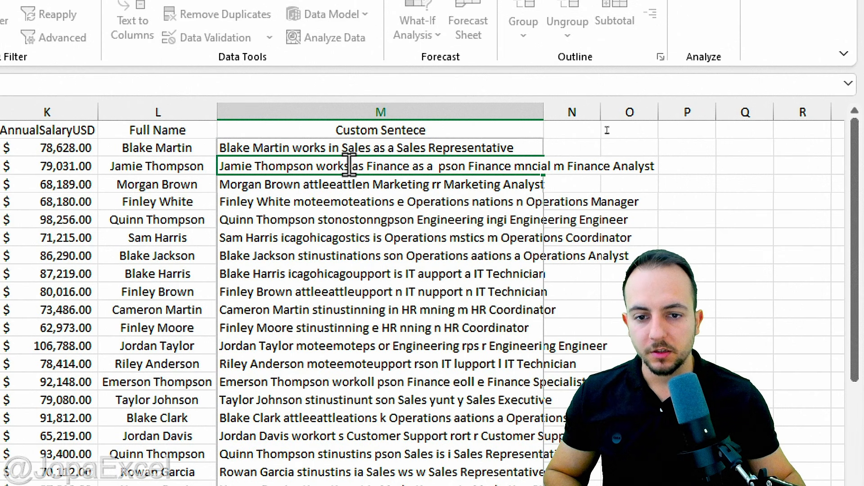
{"action": "type", "text": "in"}
{"action": "left_click", "coordinate": [434, 166]}
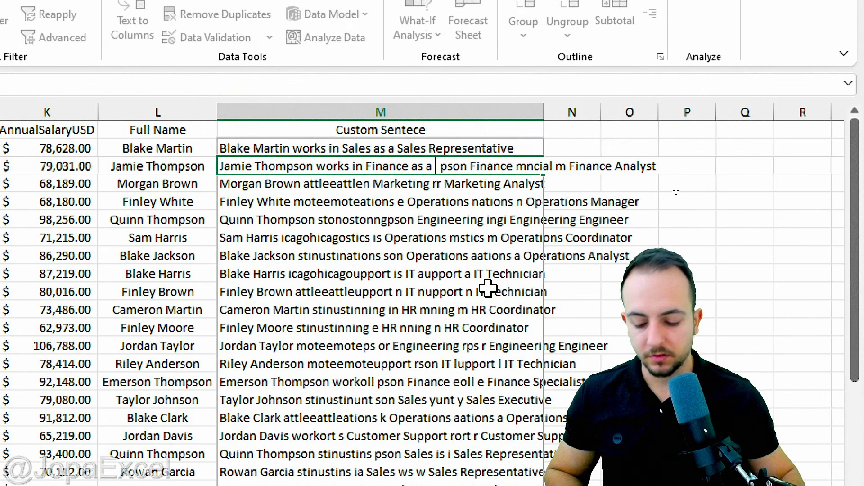
{"action": "type", "text": "Financial An"}
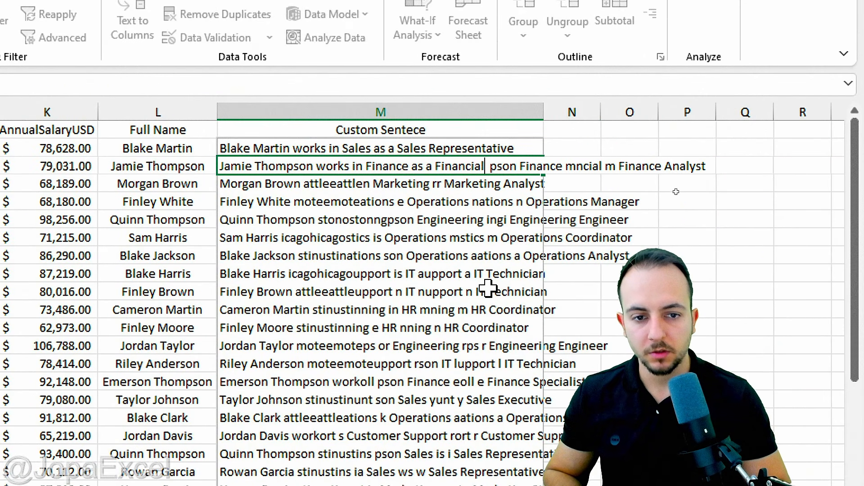
{"action": "type", "text": "alyst"}
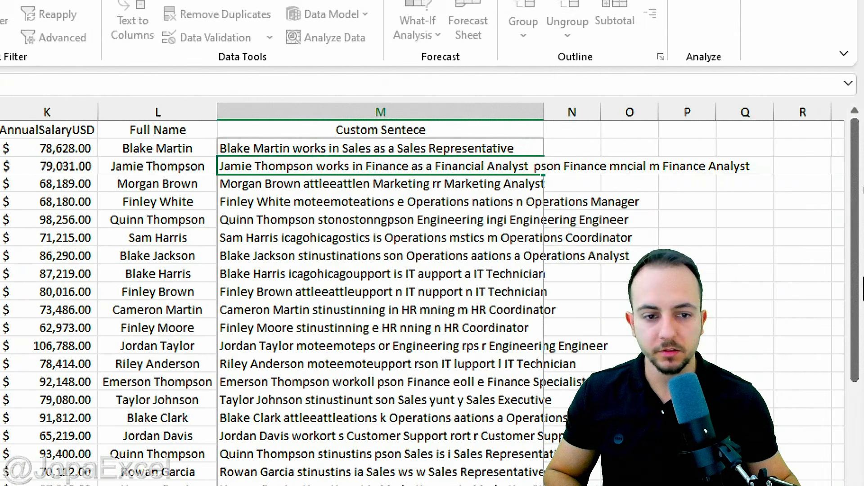
Delete the leftover text after "Financial Analyst" in M3 and commit the corrected sentence.
{"action": "key", "text": "Delete"}
{"action": "key", "text": "Delete"}
{"action": "key", "text": "Delete"}
{"action": "key", "text": "Delete"}
{"action": "key", "text": "Delete"}
{"action": "key", "text": "Delete"}
{"action": "key", "text": "Delete"}
{"action": "key", "text": "Delete"}
{"action": "key", "text": "Delete"}
{"action": "key", "text": "Delete"}
{"action": "key", "text": "Delete"}
{"action": "key", "text": "Delete"}
{"action": "key", "text": "Delete"}
{"action": "key", "text": "Delete"}
{"action": "key", "text": "Delete"}
{"action": "key", "text": "Delete"}
{"action": "key", "text": "Delete"}
{"action": "key", "text": "Delete"}
{"action": "key", "text": "Delete"}
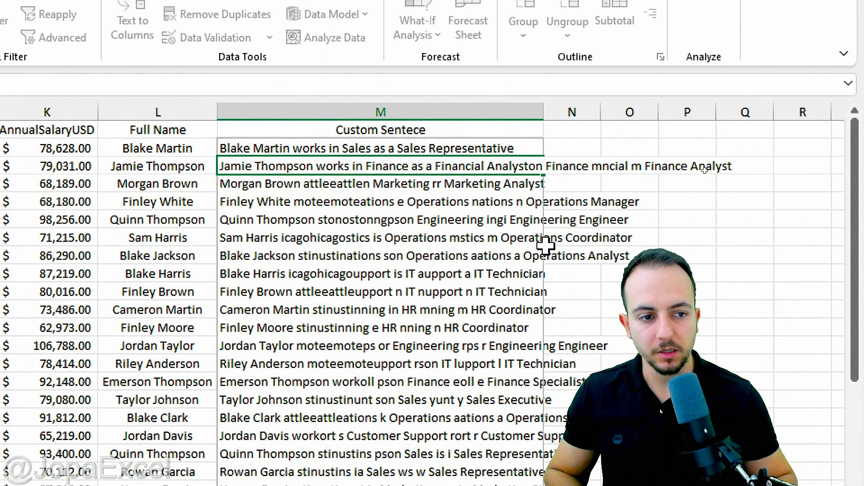
{"action": "key", "text": "Delete"}
{"action": "key", "text": "Delete"}
{"action": "key", "text": "Delete"}
{"action": "key", "text": "Delete"}
{"action": "key", "text": "Delete"}
{"action": "key", "text": "Delete"}
{"action": "key", "text": "Delete"}
{"action": "key", "text": "Delete"}
{"action": "key", "text": "Delete"}
{"action": "key", "text": "Delete"}
{"action": "key", "text": "Delete"}
{"action": "key", "text": "Delete"}
{"action": "key", "text": "Delete"}
{"action": "key", "text": "Delete"}
{"action": "key", "text": "Delete"}
{"action": "key", "text": "Delete"}
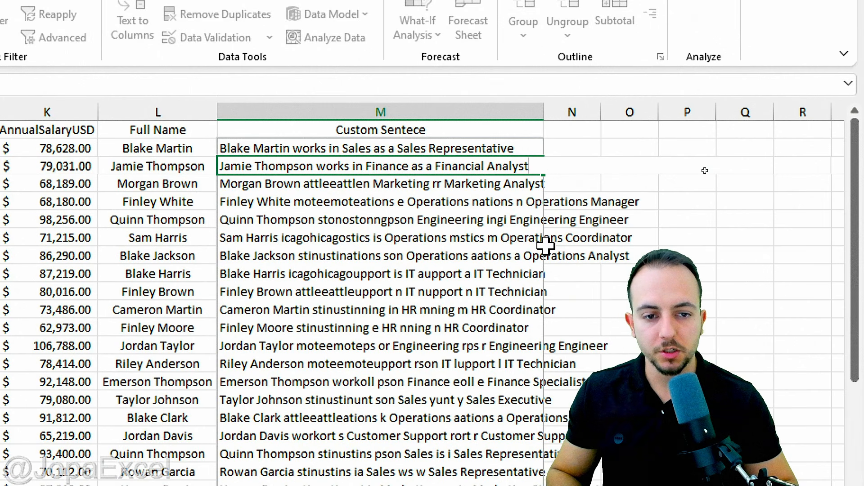
{"action": "key", "text": "Return"}
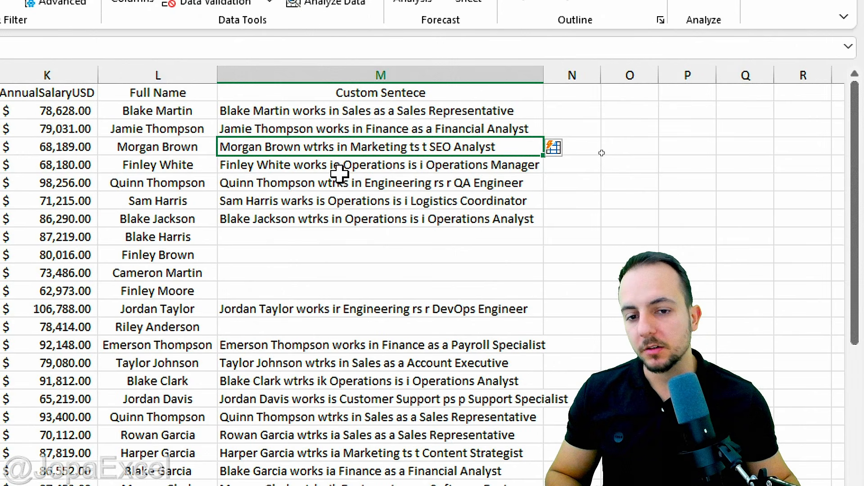
Compare the wording of the example sentences in M2 and M3 with the generated sentence in M4.
{"action": "left_click", "coordinate": [330, 111]}
{"action": "left_click", "coordinate": [331, 130]}
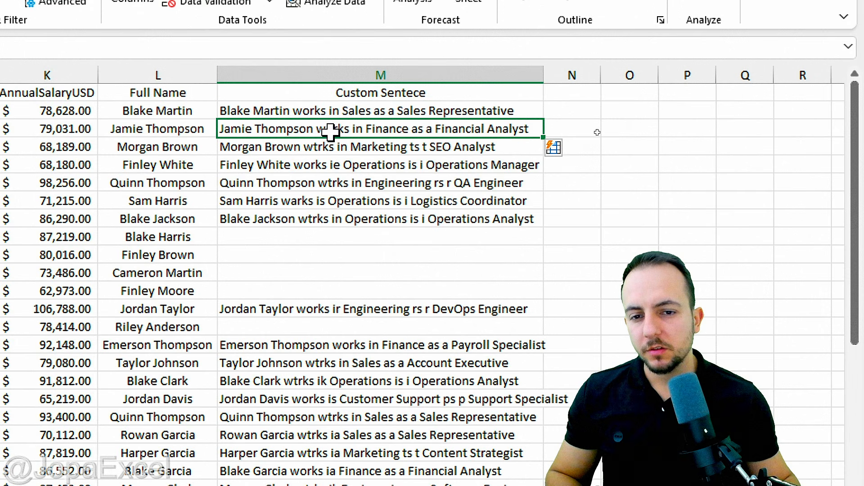
{"action": "double_click", "coordinate": [331, 147]}
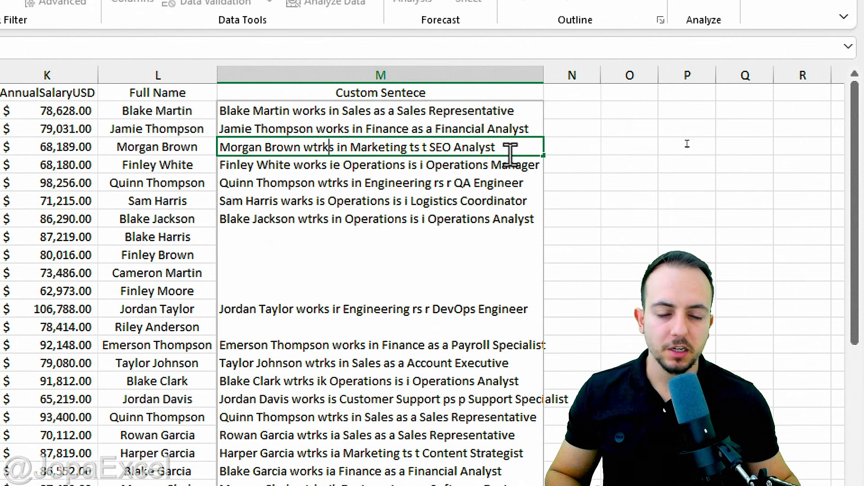
{"action": "key", "text": "Escape"}
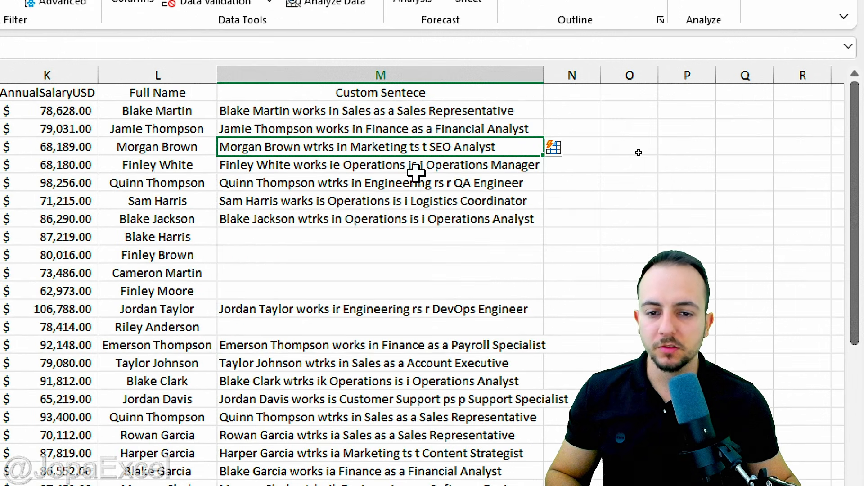
Clear the flash-filled sentences from M5 down to the table's last row, keeping M2 to M4.
{"action": "left_click_drag", "start_coordinate": [387, 167], "coordinate": [388, 168]}
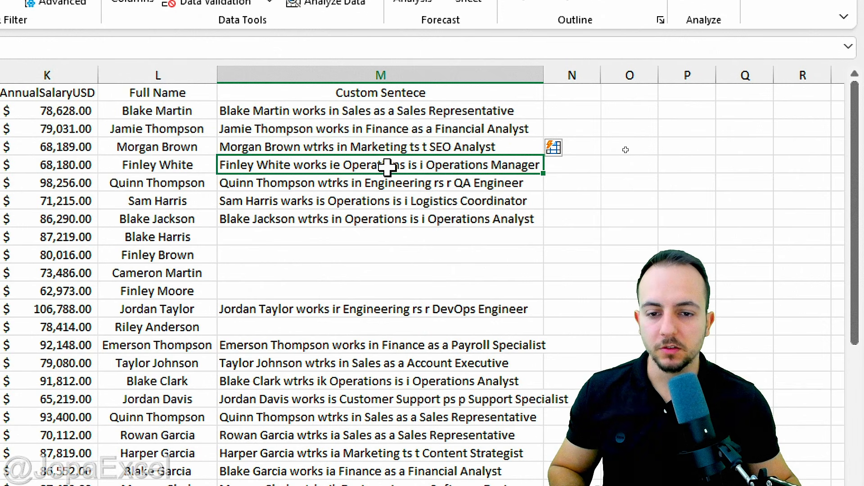
{"action": "left_click_drag", "start_coordinate": [388, 168], "coordinate": [387, 231]}
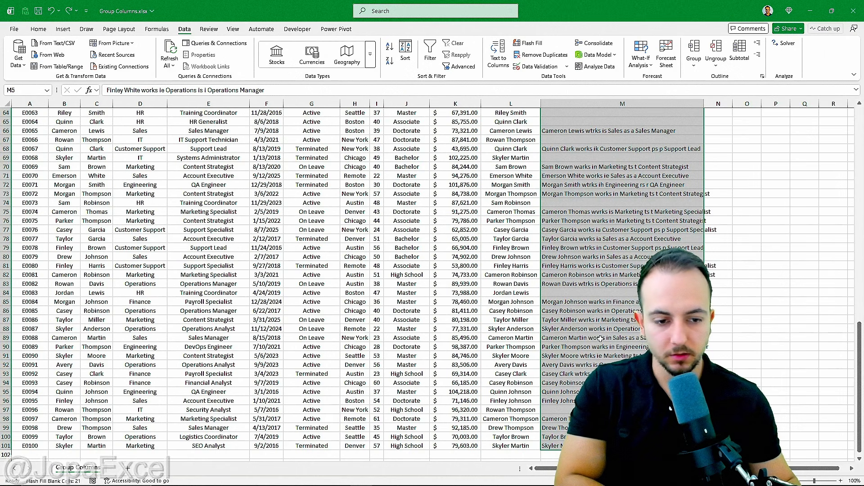
{"action": "key", "text": "ctrl+z"}
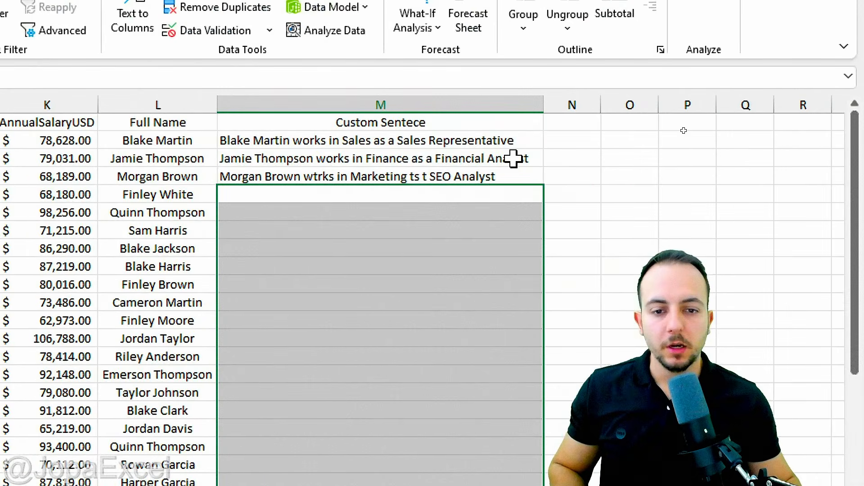
Correct the misspelled wording after the employee's name in M4 to "works in" before "Marketing".
{"action": "left_click_drag", "start_coordinate": [636, 123], "coordinate": [633, 141]}
{"action": "left_click", "coordinate": [345, 176]}
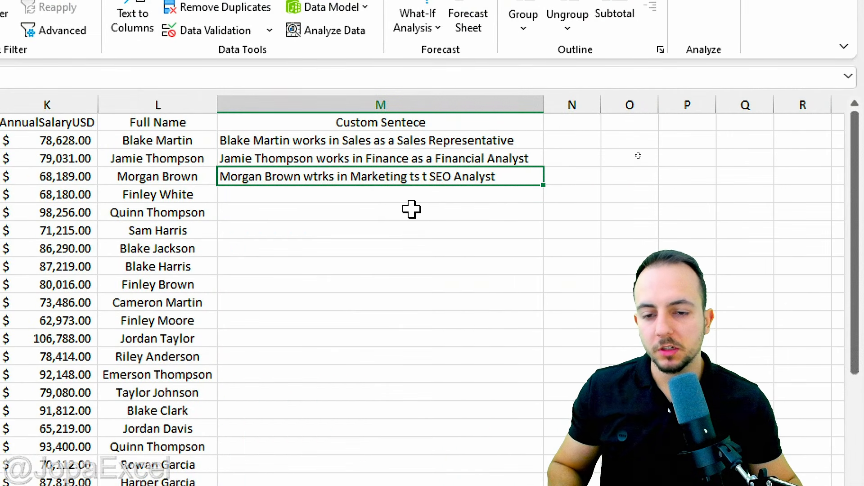
{"action": "double_click", "coordinate": [332, 176]}
{"action": "key", "text": "Left"}
{"action": "key", "text": "Left"}
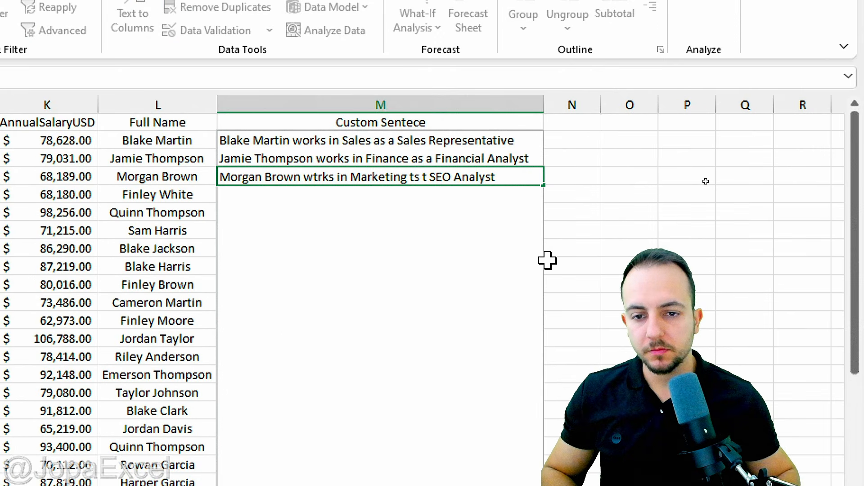
{"action": "type", "text": "orks"}
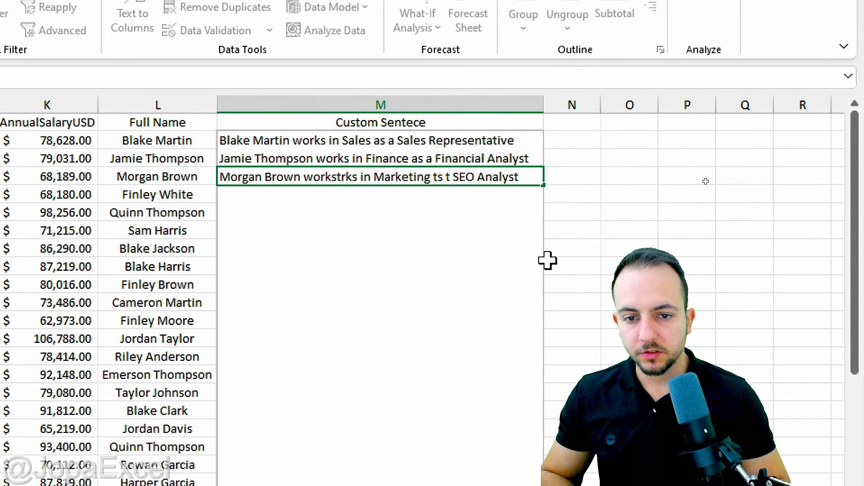
{"action": "type", "text": " in"}
{"action": "key", "text": "Delete"}
{"action": "key", "text": "Delete"}
{"action": "key", "text": "Delete"}
{"action": "key", "text": "Delete"}
{"action": "key", "text": "Delete"}
{"action": "key", "text": "Delete"}
{"action": "key", "text": "Delete"}
{"action": "key", "text": "Delete"}
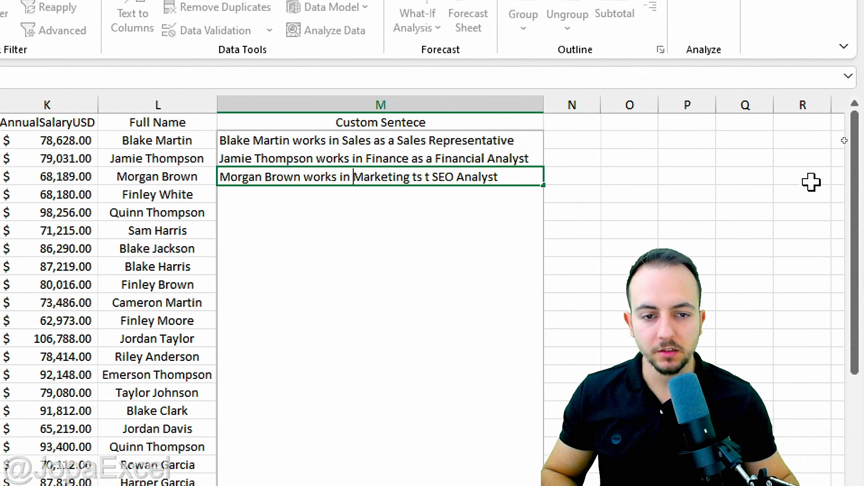
Correct the wording before "SEO Analyst" in M4 to "as a" and commit the sentence.
{"action": "left_click", "coordinate": [417, 175]}
{"action": "key", "text": "BackSpace"}
{"action": "type", "text": "as a"}
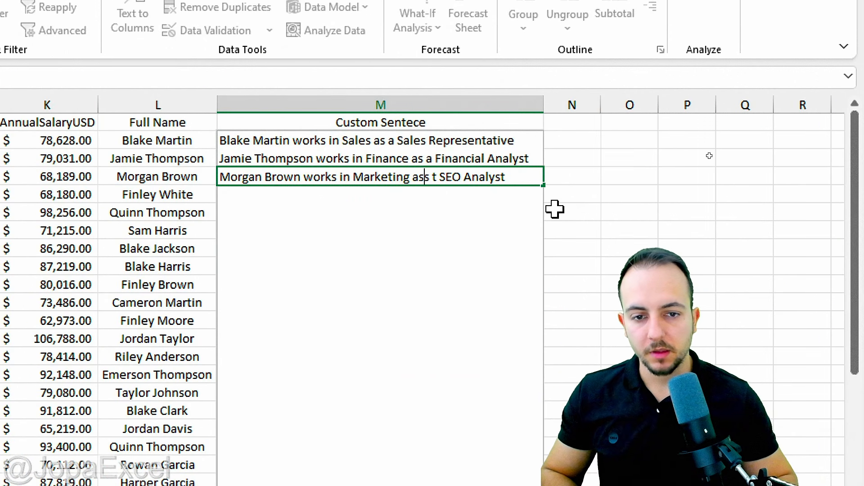
{"action": "type", "text": "a"}
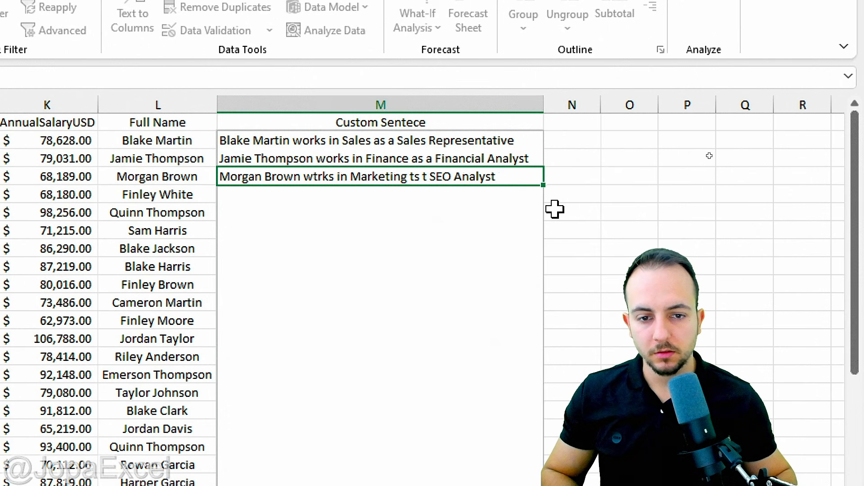
{"action": "key", "text": "Return"}
Check that the three example sentences in M2 to M4 share the same wording pattern.
{"action": "left_click_drag", "start_coordinate": [282, 137], "coordinate": [293, 180]}
{"action": "left_click_drag", "start_coordinate": [299, 142], "coordinate": [299, 181]}
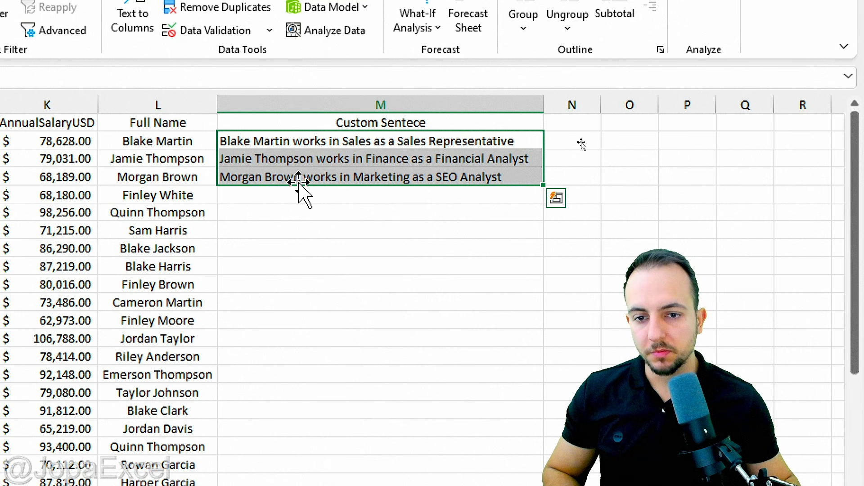
{"action": "left_click", "coordinate": [302, 193]}
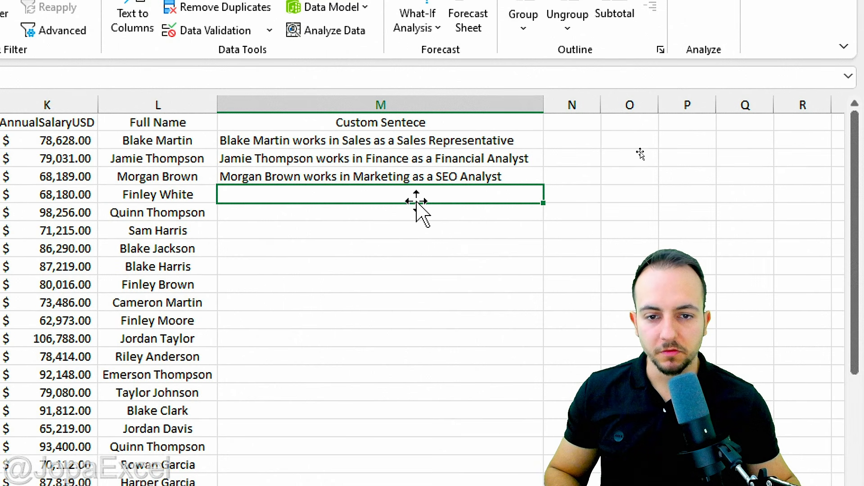
{"action": "left_click_drag", "start_coordinate": [320, 140], "coordinate": [323, 183]}
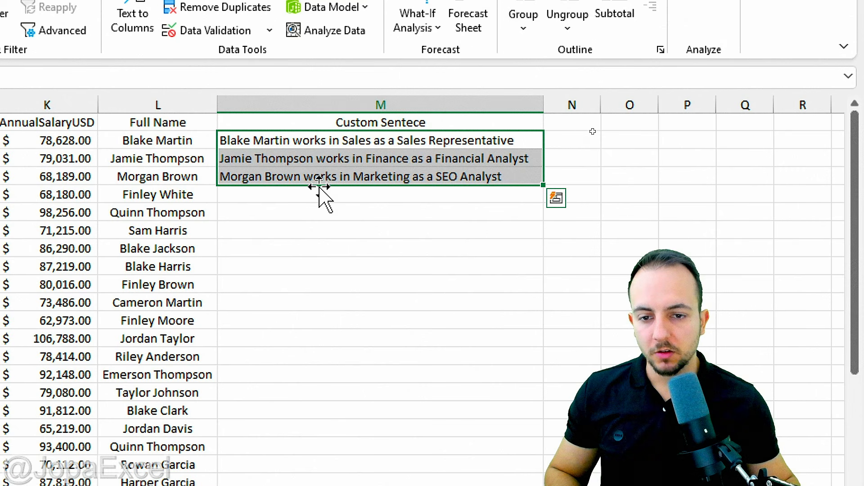
{"action": "left_click_drag", "start_coordinate": [332, 139], "coordinate": [330, 173]}
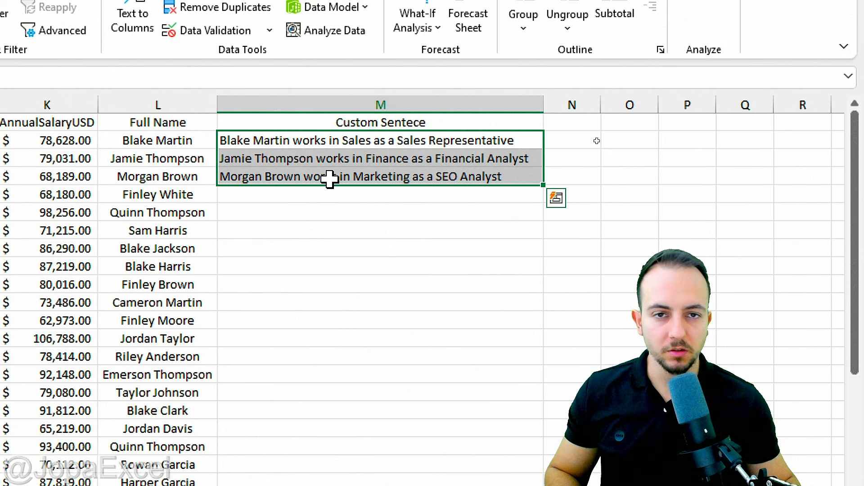
Try flash-filling the Custom Sentece column from M5 based on the three examples, and undo the fill.
{"action": "left_click", "coordinate": [288, 199]}
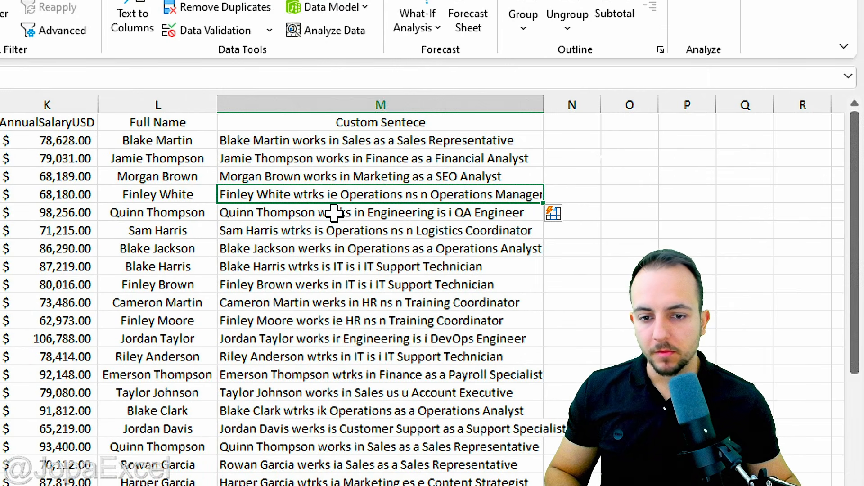
{"action": "left_click", "coordinate": [409, 216]}
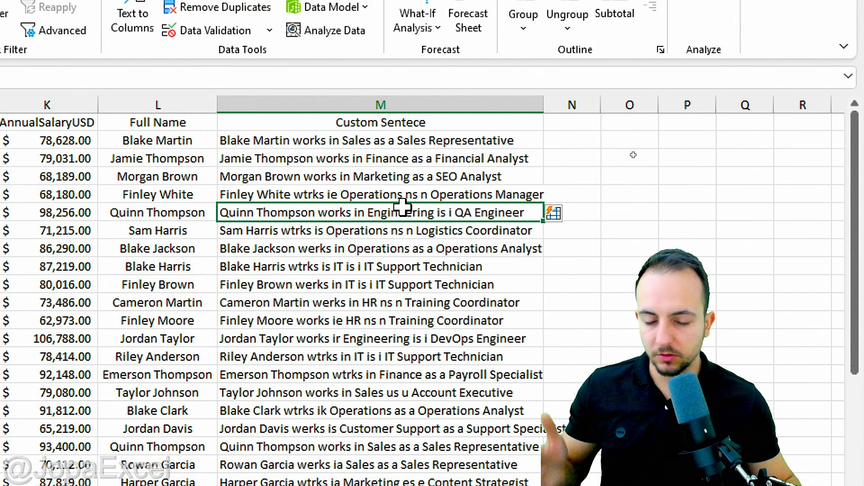
{"action": "key", "text": "ctrl+z"}
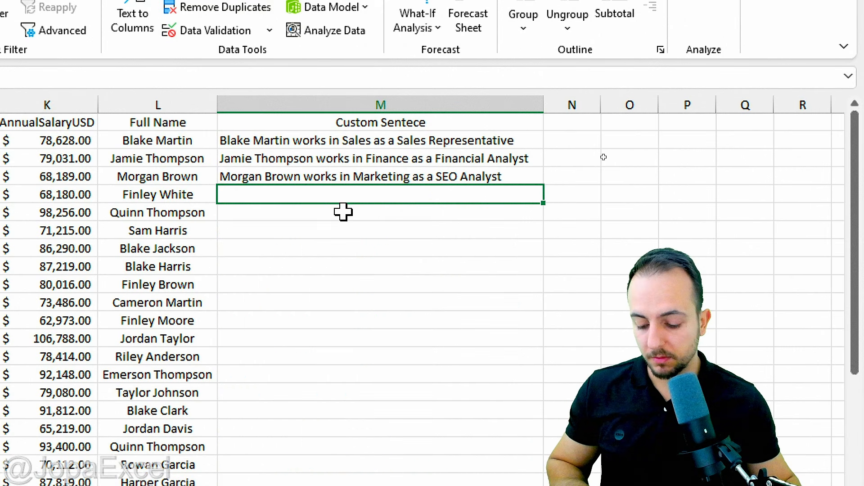
Copy the first and last name from B5:C5 and paste them at M5 as the start of a fourth example.
{"action": "key", "text": "ctrl+d"}
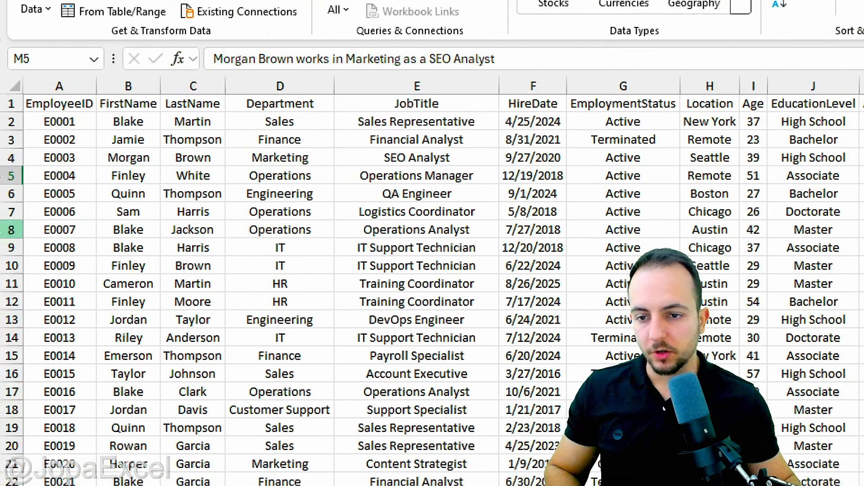
{"action": "left_click_drag", "start_coordinate": [130, 176], "coordinate": [195, 175]}
{"action": "key", "text": "ctrl+c"}
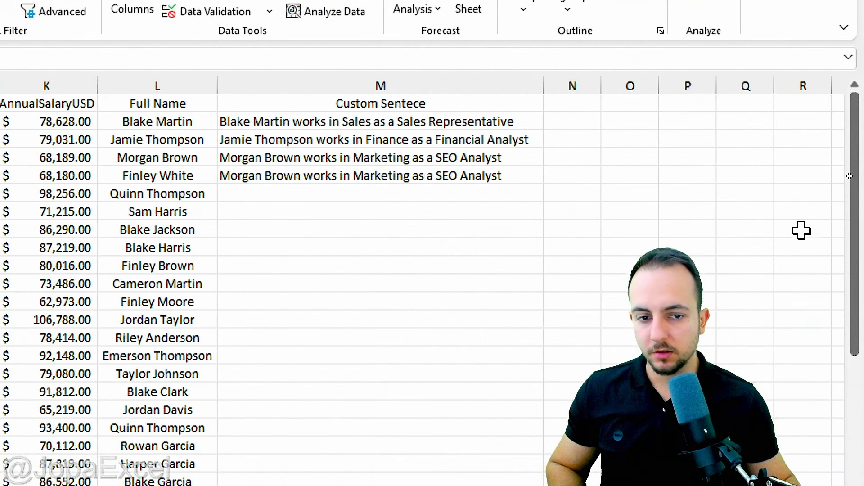
{"action": "left_click", "coordinate": [294, 179]}
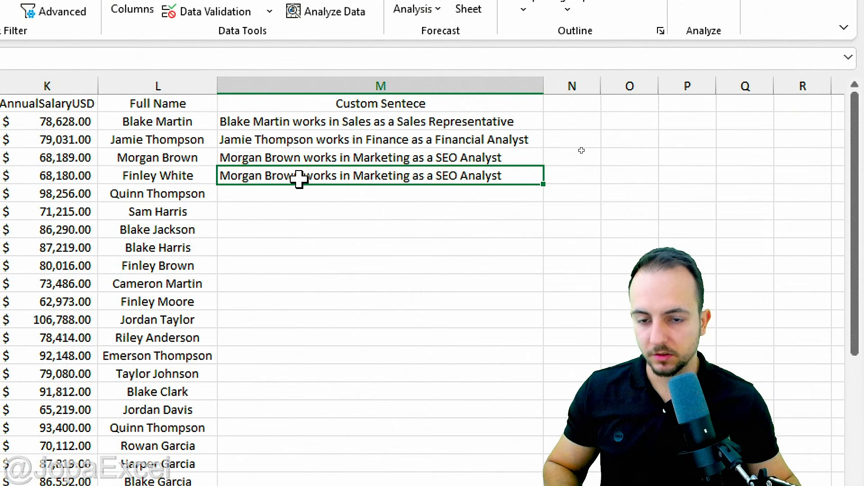
{"action": "key", "text": "ctrl+v"}
Complete M5 as the employee's full name followed by "works in Operations as a Operations Manager", and clear the stray last name from N5.
{"action": "key", "text": "F2"}
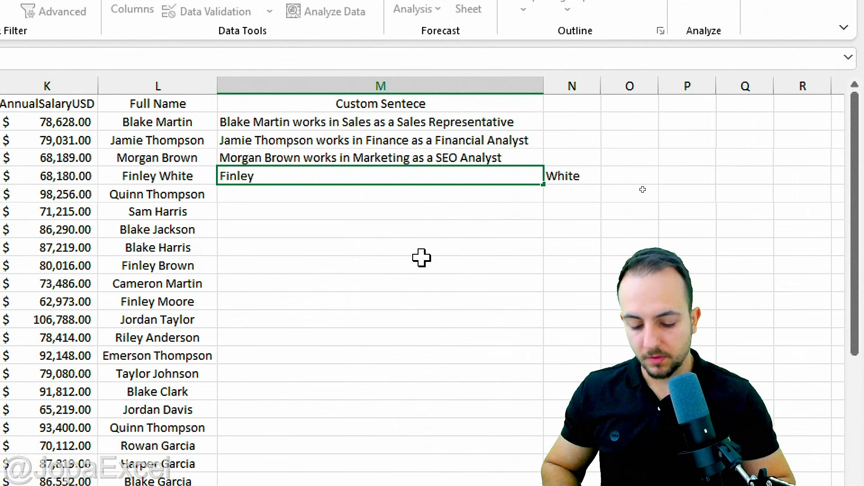
{"action": "key", "text": "Return"}
{"action": "key", "text": "Up"}
{"action": "key", "text": "Right"}
{"action": "key", "text": "Delete"}
{"action": "key", "text": "Left"}
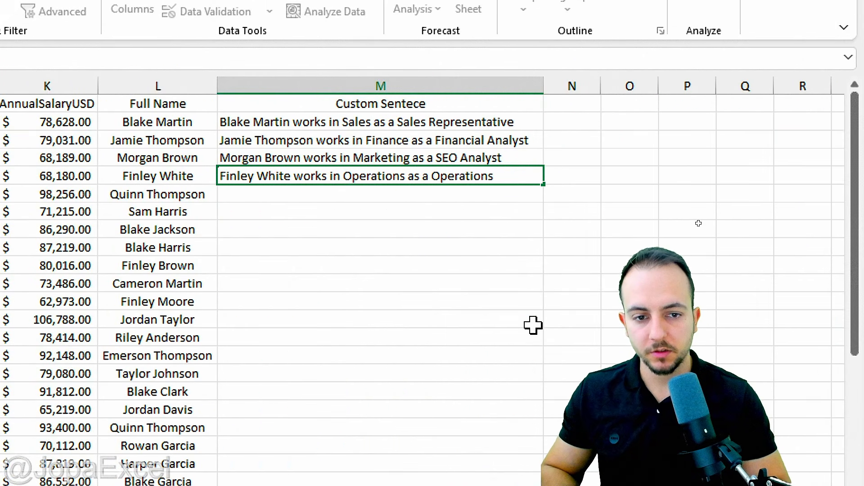
{"action": "key", "text": "Return"}
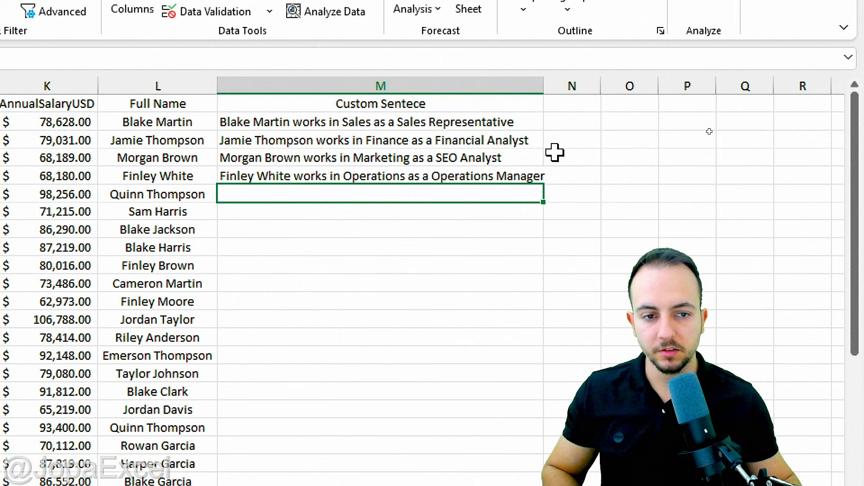
Widen column M and flash-fill the remaining custom sentences from M6 down based on the four examples.
{"action": "left_click_drag", "start_coordinate": [545, 86], "coordinate": [574, 86]}
{"action": "key", "text": "ctrl+e"}
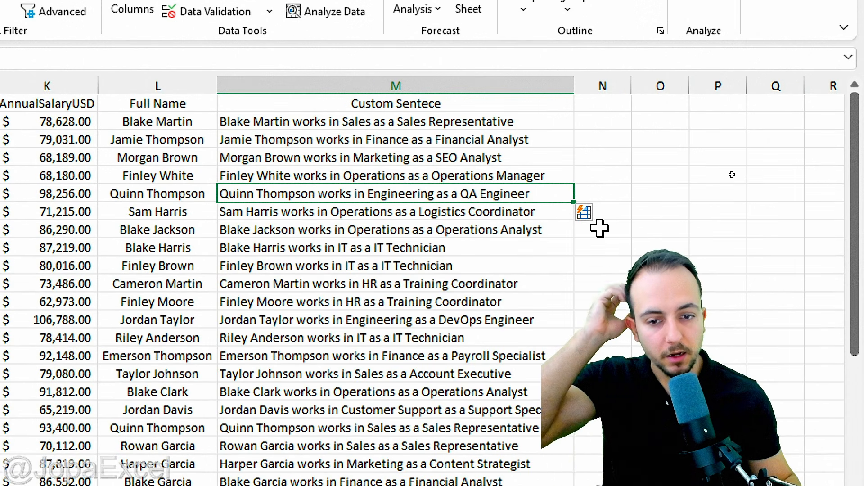
Review the flash-filled sentences down to the table's last row and compare them with the four examples in M2 to M5.
{"action": "scroll", "coordinate": [492, 270], "scroll_direction": "down", "scroll_amount": 13}
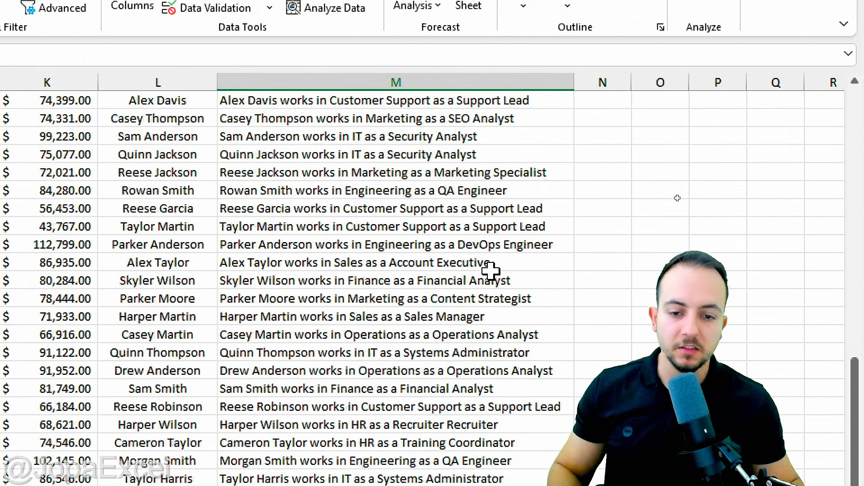
{"action": "scroll", "coordinate": [492, 271], "scroll_direction": "down", "scroll_amount": 20}
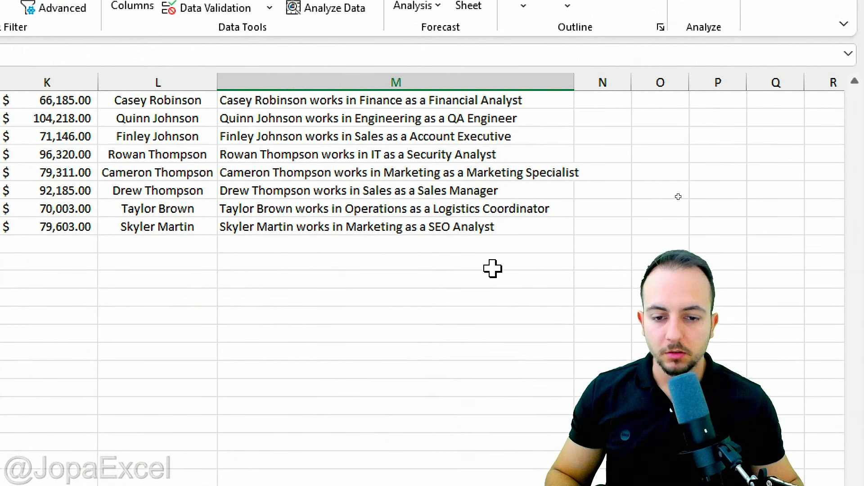
{"action": "scroll", "coordinate": [441, 216], "scroll_direction": "up", "scroll_amount": 15}
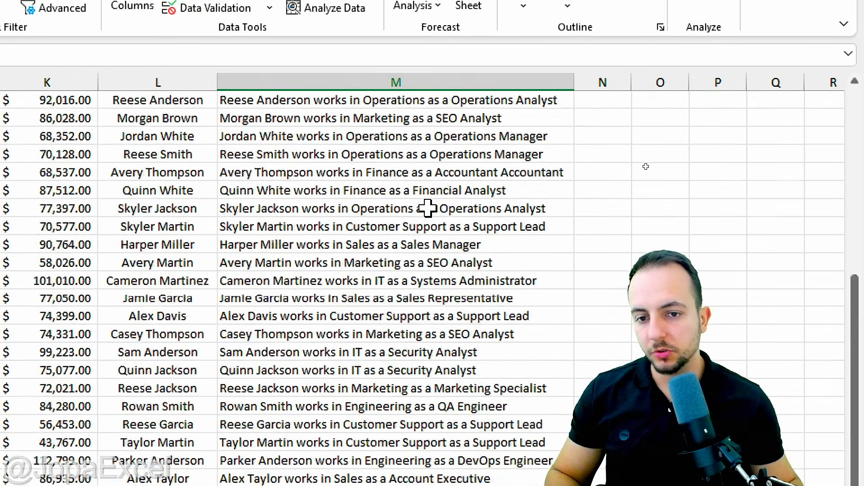
{"action": "scroll", "coordinate": [427, 208], "scroll_direction": "up", "scroll_amount": 5}
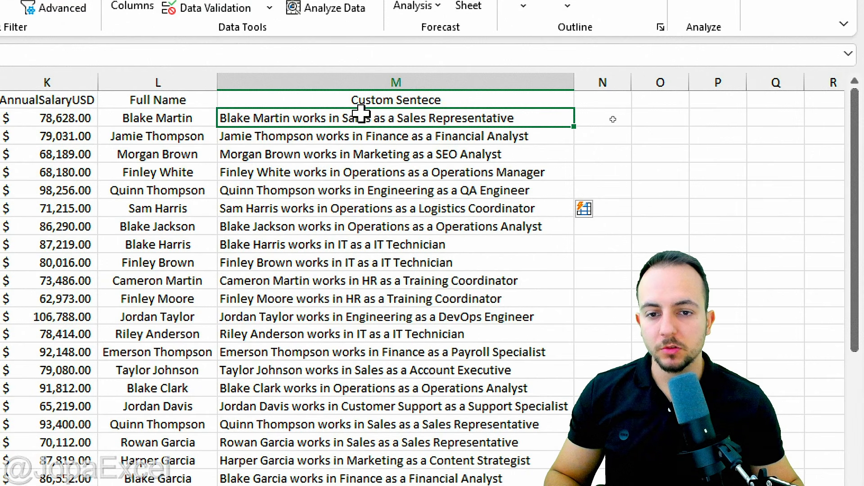
{"action": "left_click_drag", "start_coordinate": [368, 118], "coordinate": [367, 179]}
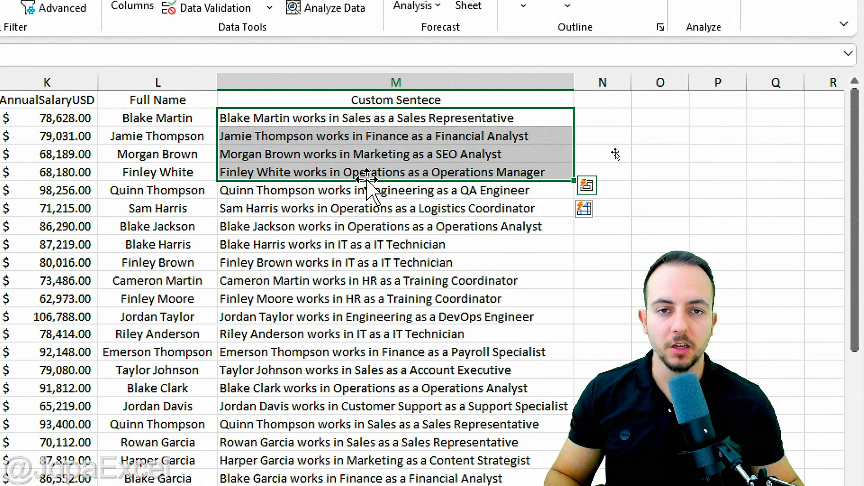
{"action": "left_click", "coordinate": [320, 118]}
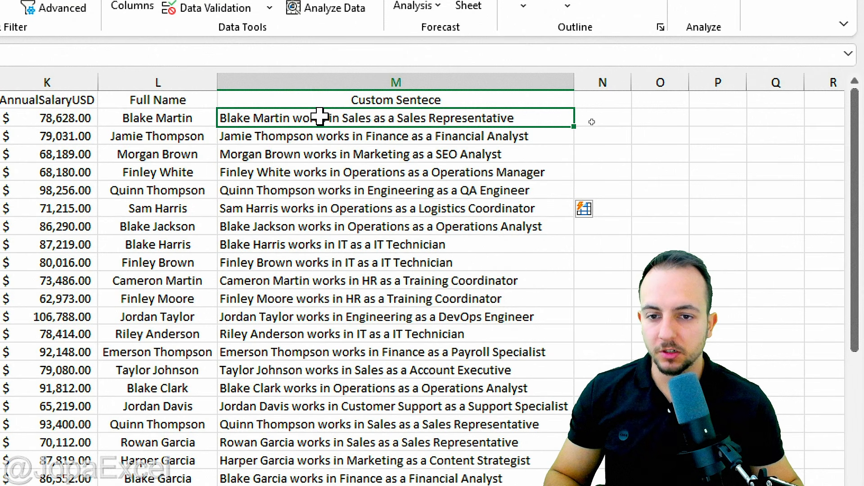
{"action": "left_click", "coordinate": [318, 133]}
{"action": "left_click", "coordinate": [323, 154]}
{"action": "left_click_drag", "start_coordinate": [342, 171], "coordinate": [323, 118]}
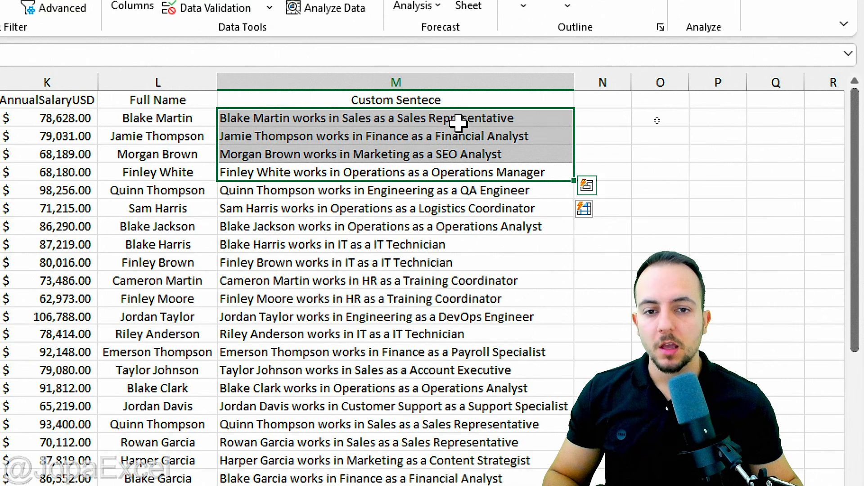
{"action": "left_click", "coordinate": [408, 76]}
{"action": "left_click", "coordinate": [443, 103]}
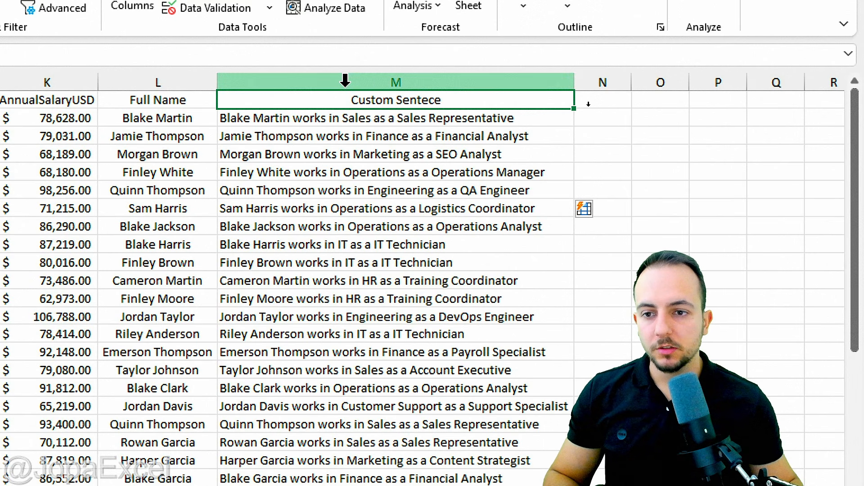
Hide the Full Name and Custom Sentece columns, L and M.
{"action": "left_click_drag", "start_coordinate": [145, 83], "coordinate": [275, 75]}
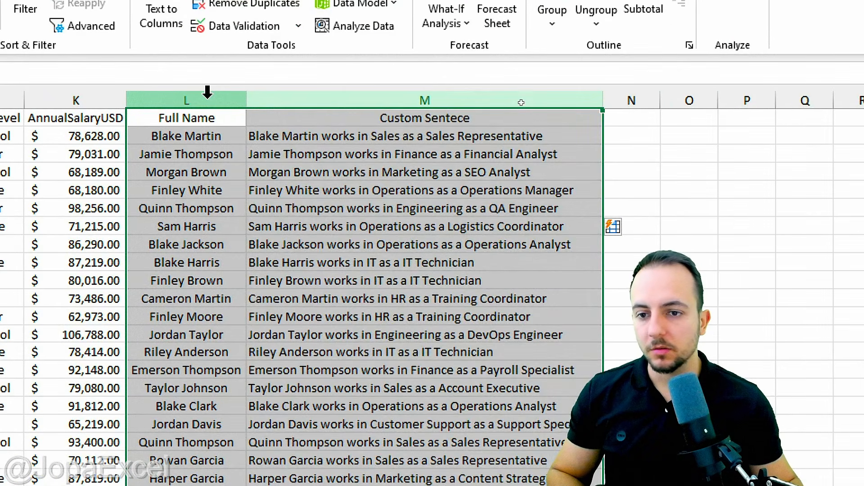
{"action": "left_click_drag", "start_coordinate": [207, 92], "coordinate": [282, 93]}
{"action": "right_click", "coordinate": [282, 98]}
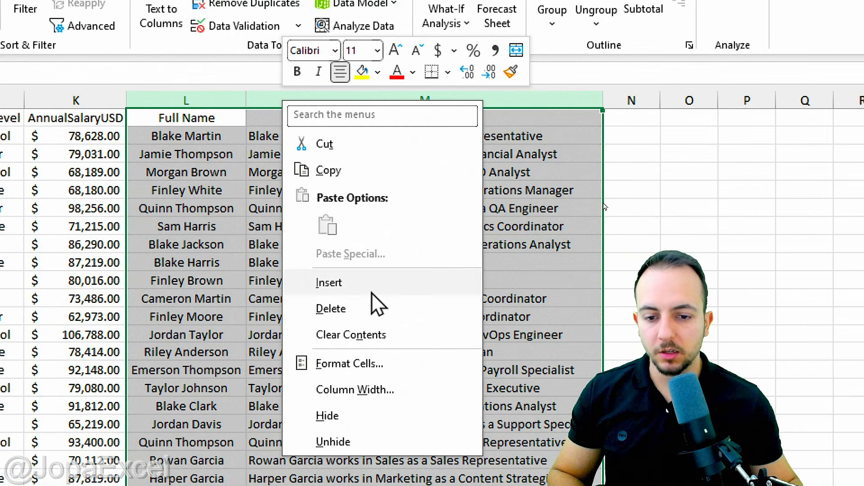
{"action": "left_click", "coordinate": [355, 416]}
Enter the header "Custom Sentece" in N1 and widen column N to fit long text.
{"action": "left_click", "coordinate": [158, 119]}
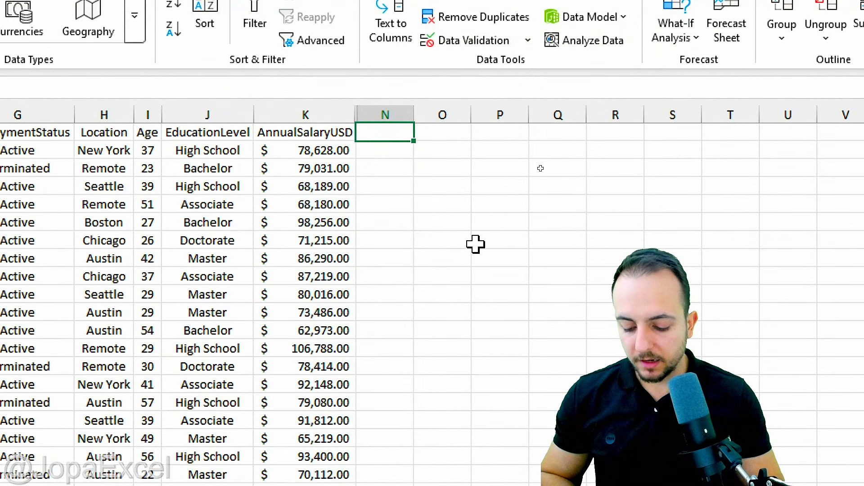
{"action": "type", "text": "Custom Sentence"}
{"action": "key", "text": "Return"}
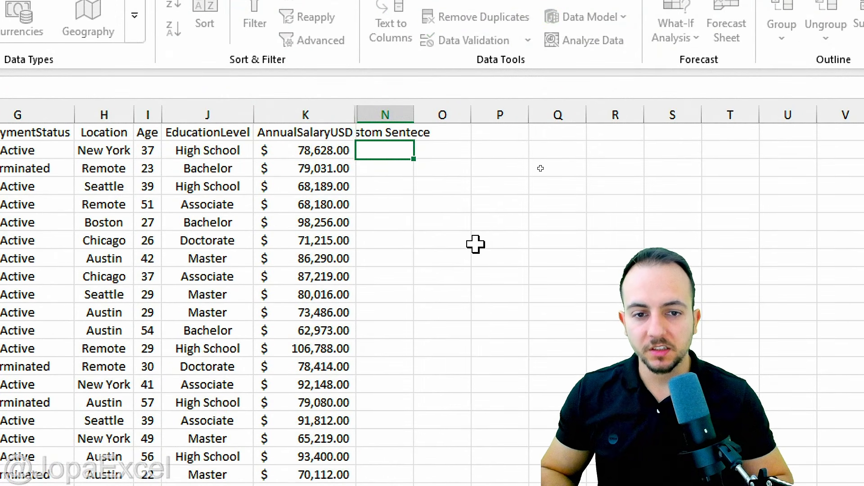
{"action": "left_click_drag", "start_coordinate": [418, 121], "coordinate": [555, 118]}
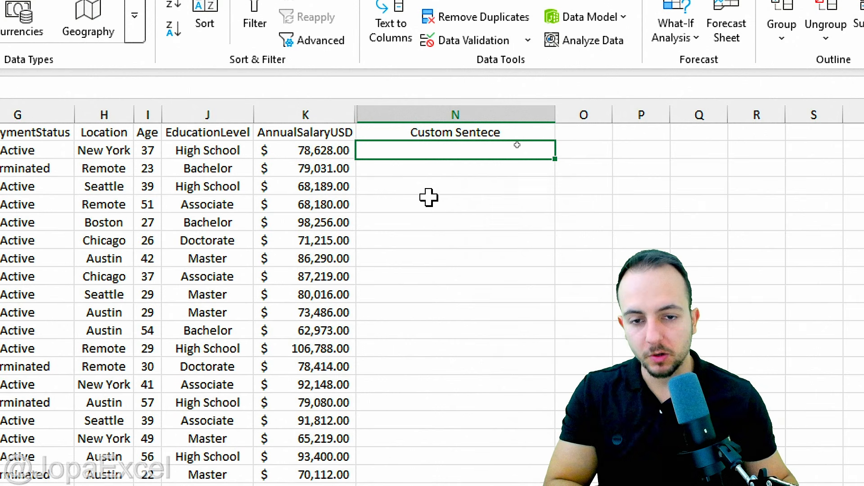
Reference the first employee's hire date from F2 in cell N2.
{"action": "type", "text": "="}
{"action": "scroll", "coordinate": [410, 195], "scroll_direction": "left", "scroll_amount": 6}
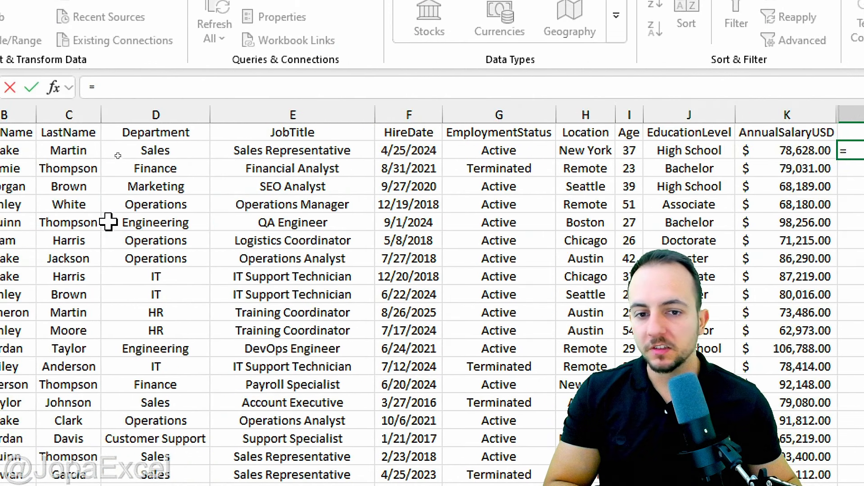
{"action": "left_click", "coordinate": [409, 156]}
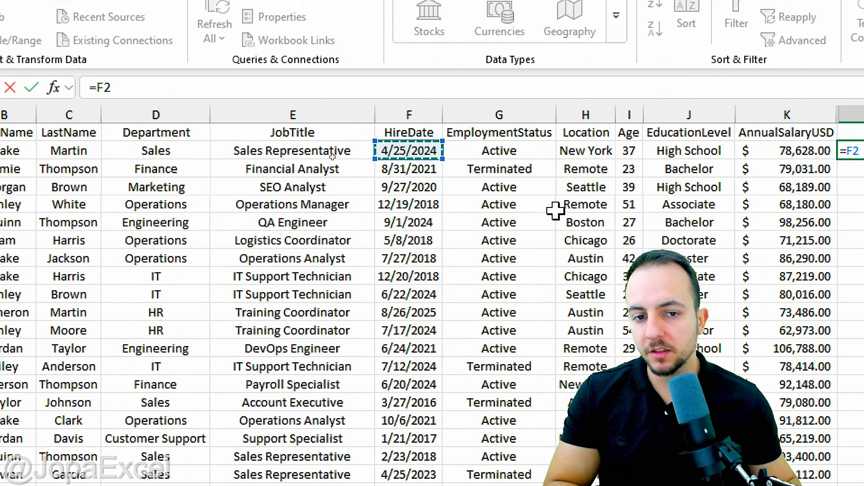
{"action": "key", "text": "Return"}
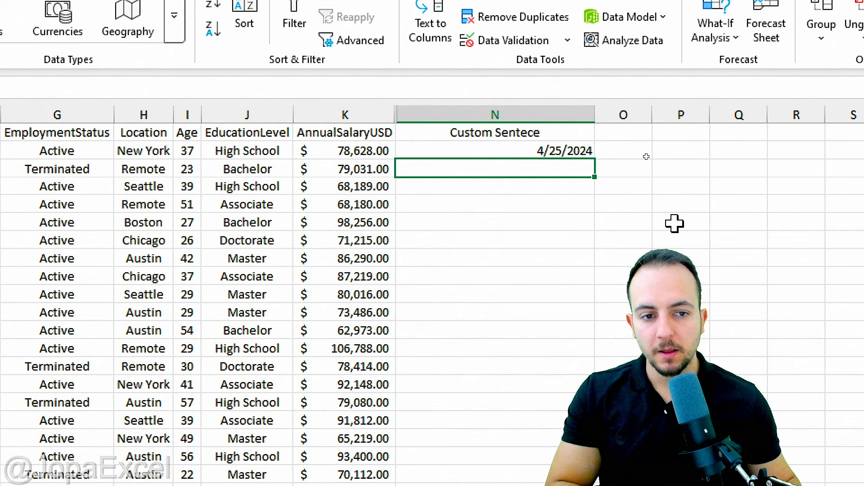
Try joining the hire date and first name in N2 with =F2&" "&B2, and compare the date part with the HireDate column.
{"action": "left_click", "coordinate": [583, 150]}
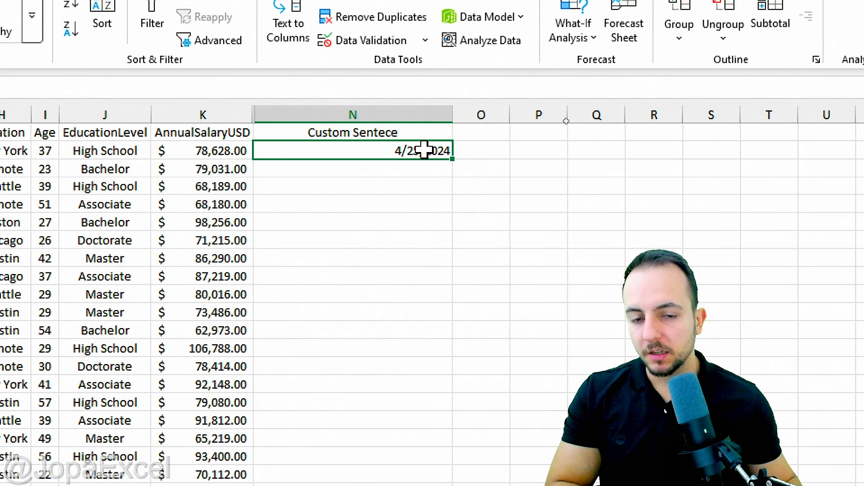
{"action": "type", "text": "=F2&\"  \"&"}
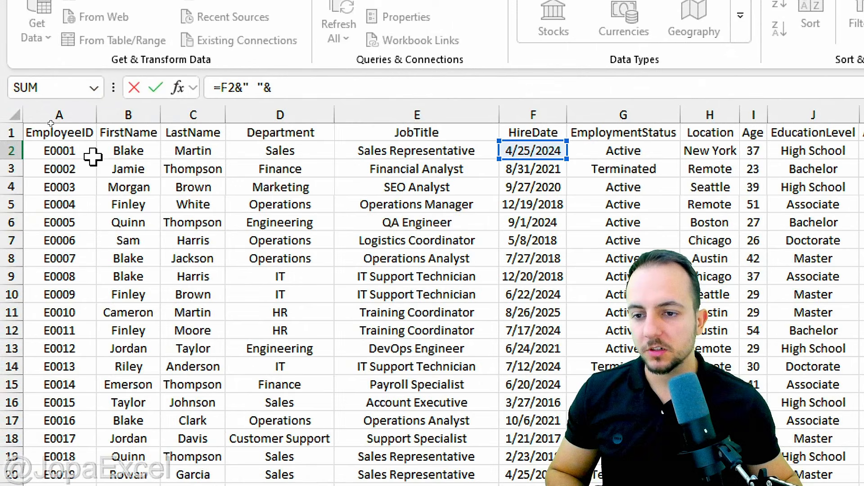
{"action": "left_click", "coordinate": [121, 153]}
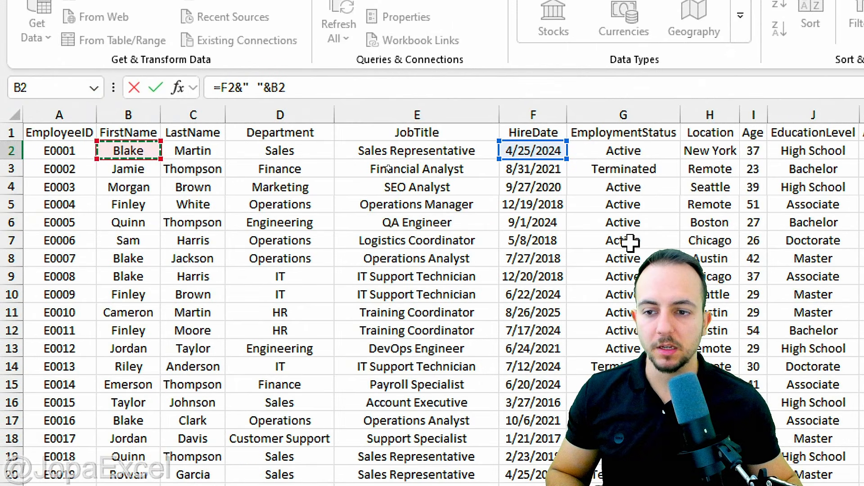
{"action": "key", "text": "Return"}
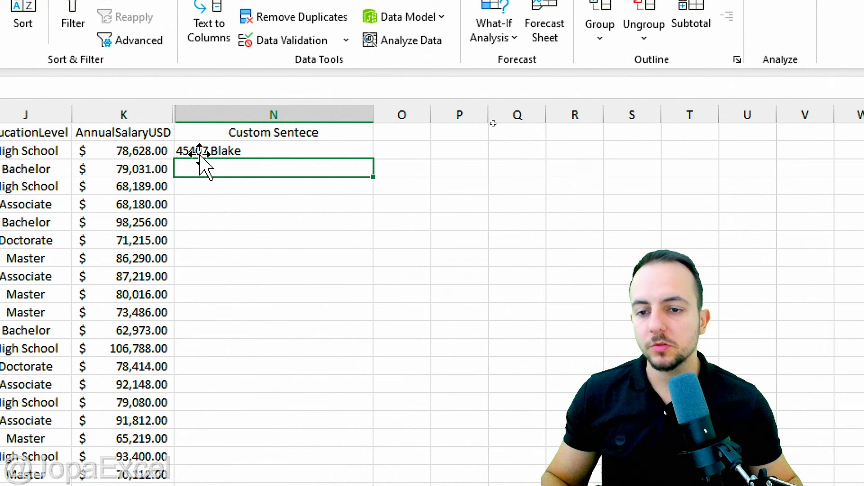
{"action": "left_click", "coordinate": [280, 152]}
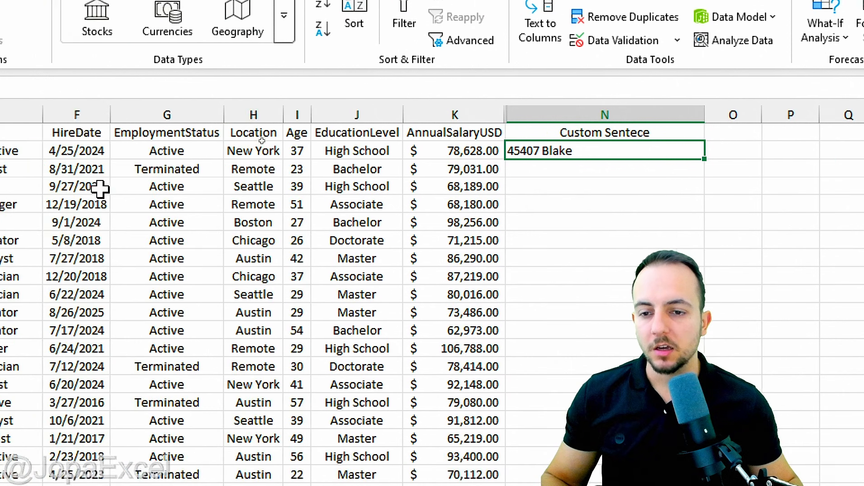
{"action": "left_click", "coordinate": [411, 152]}
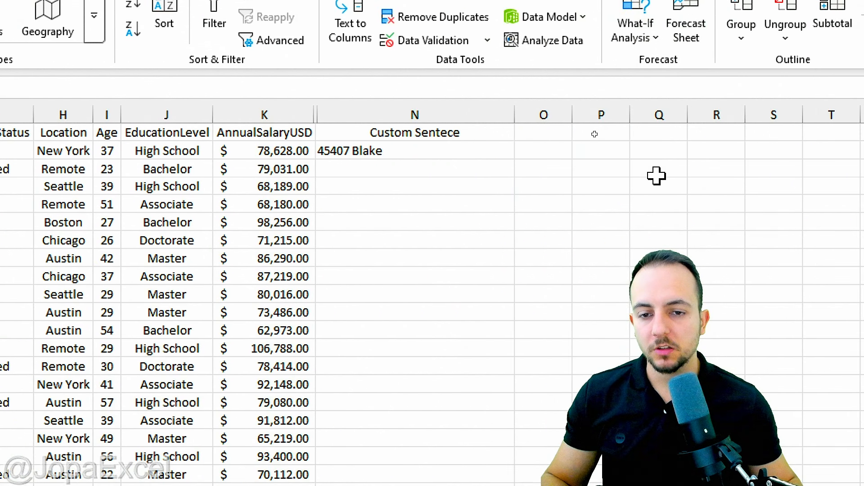
{"action": "left_click", "coordinate": [377, 152]}
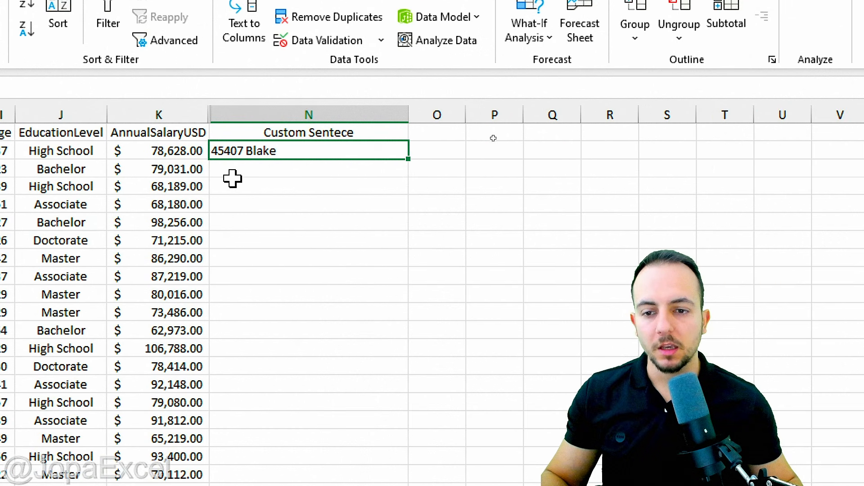
{"action": "mouse_move", "coordinate": [223, 134]}
{"action": "left_mouse_down"}
{"action": "mouse_move", "coordinate": [256, 149]}
{"action": "mouse_move", "coordinate": [220, 136]}
{"action": "left_mouse_up"}
{"action": "left_click_drag", "start_coordinate": [241, 179], "coordinate": [262, 237]}
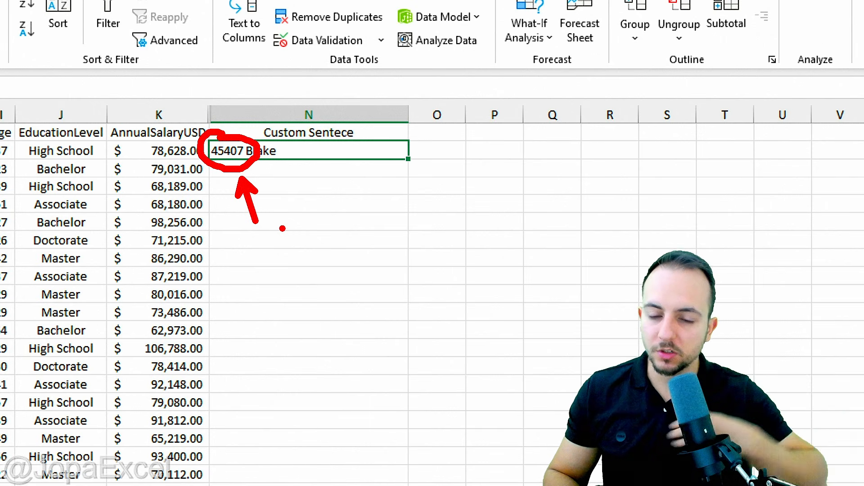
{"action": "key", "text": "Escape"}
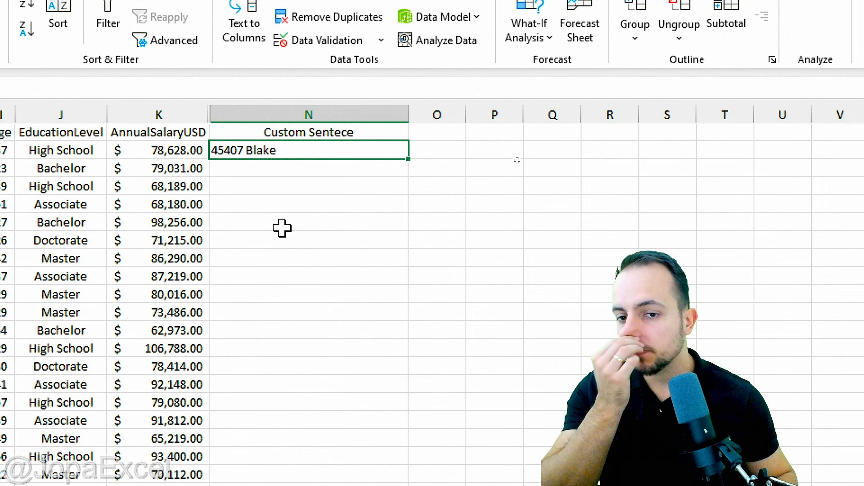
Clear the trial formula from cell N2.
{"action": "key", "text": "Delete"}
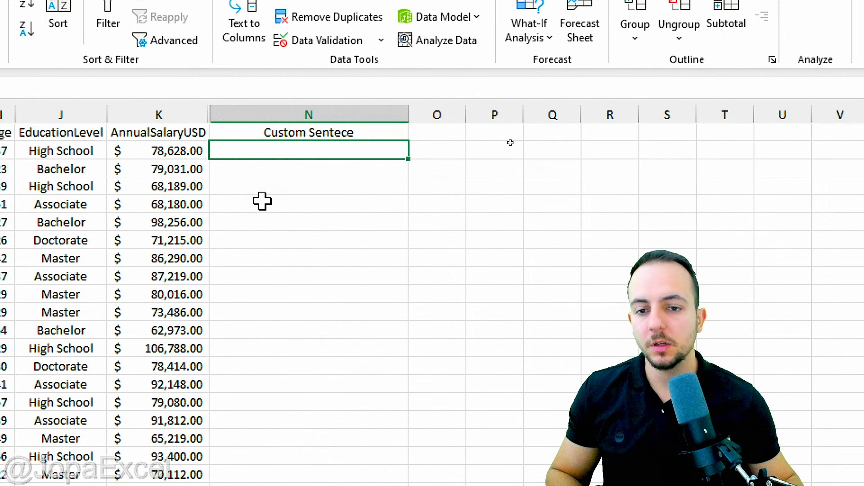
{"action": "left_click", "coordinate": [315, 132]}
{"action": "left_click", "coordinate": [323, 153]}
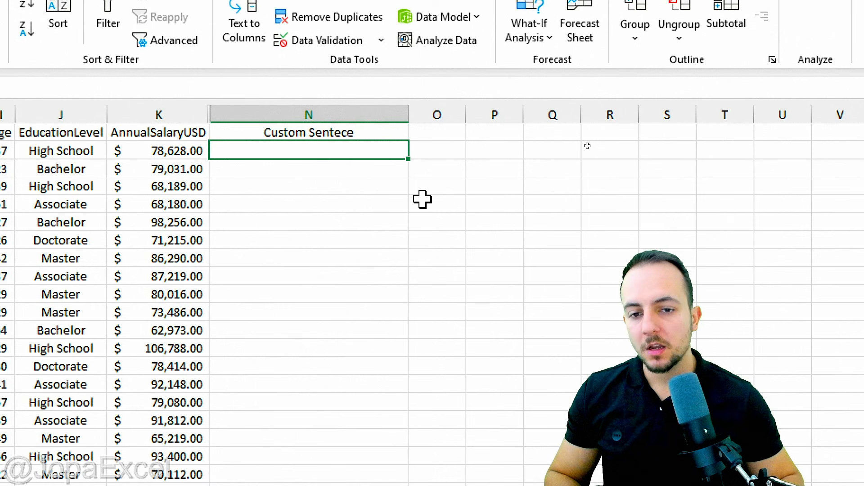
Start a formula in N2 that joins first and last name with a space: =B2&" "&C2.
{"action": "type", "text": "="}
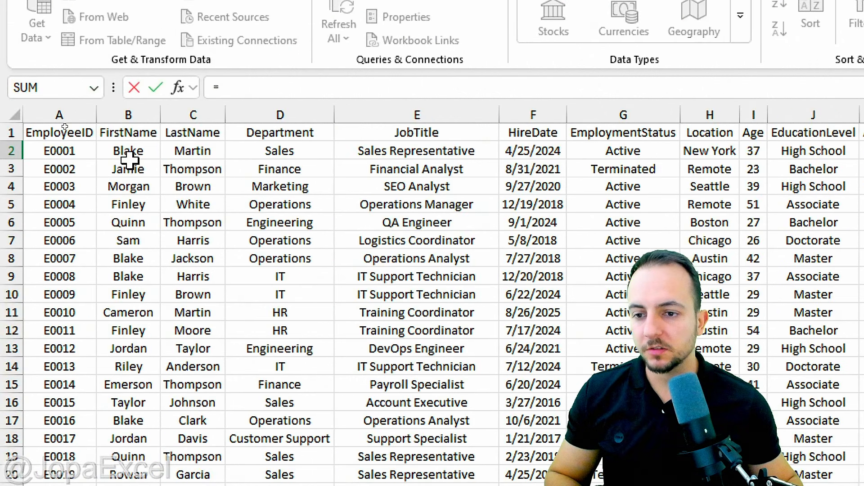
{"action": "left_click", "coordinate": [127, 153]}
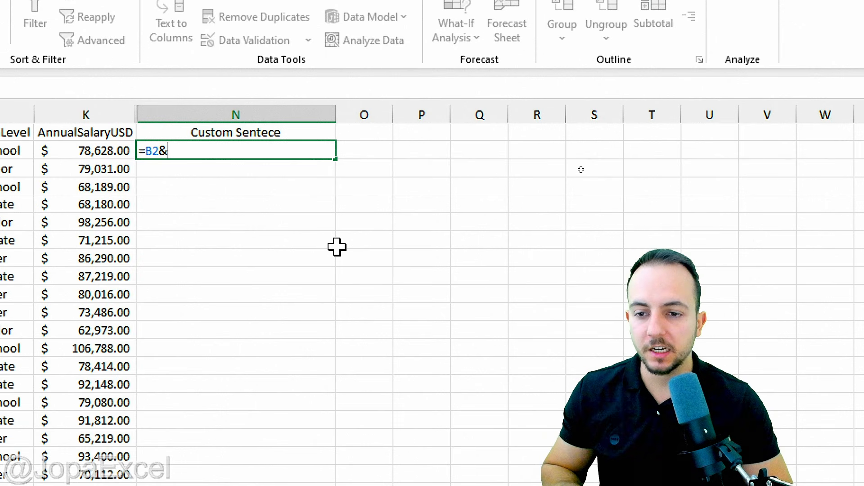
{"action": "type", "text": "\""}
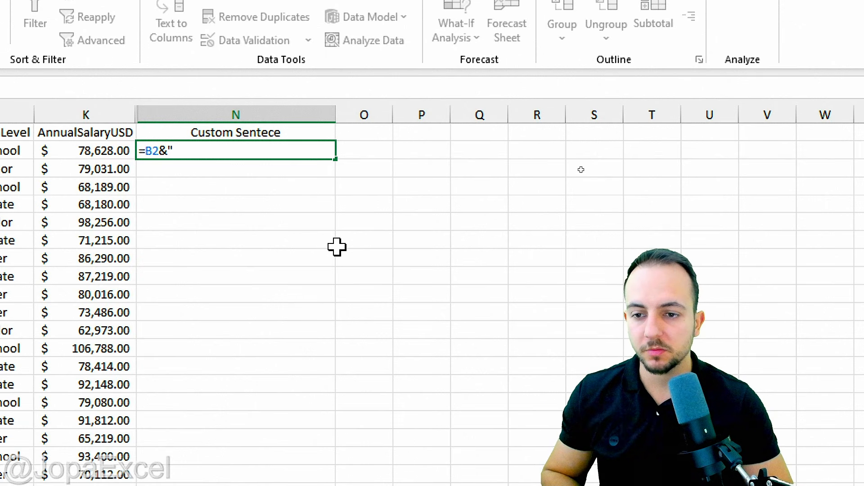
{"action": "type", "text": " \"&"}
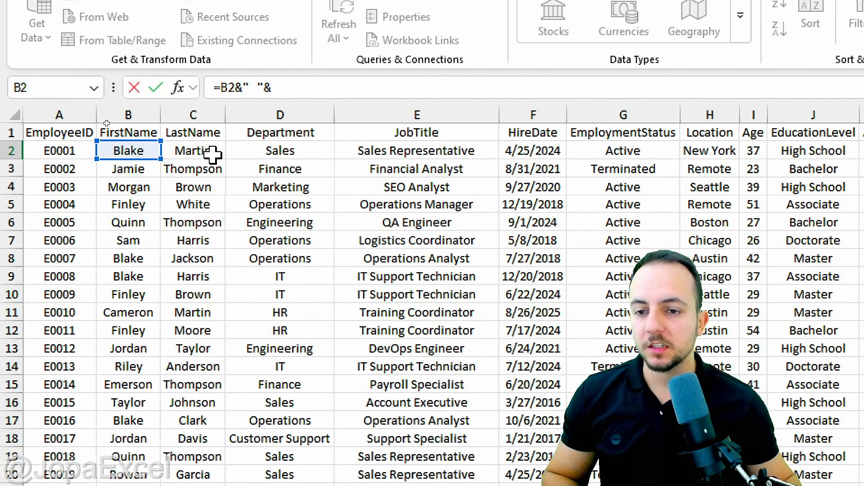
{"action": "left_click", "coordinate": [212, 154]}
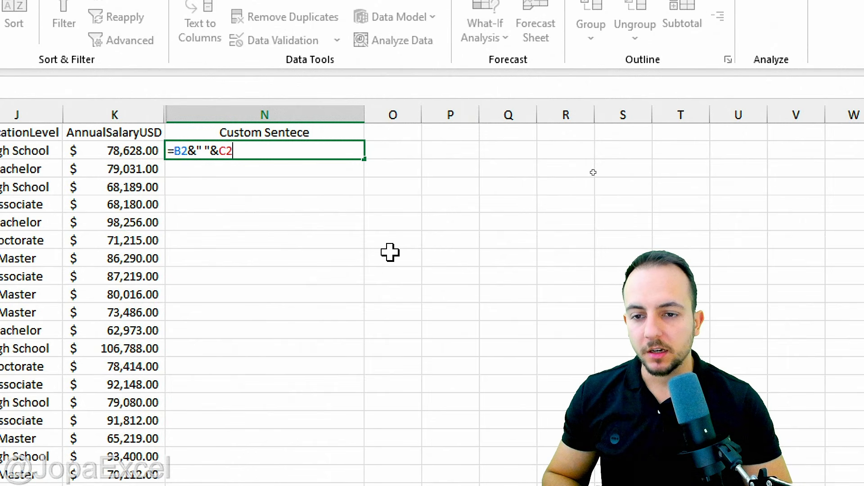
Extend the N2 formula with the text " was hired on " and the hire date from F2.
{"action": "type", "text": "&"}
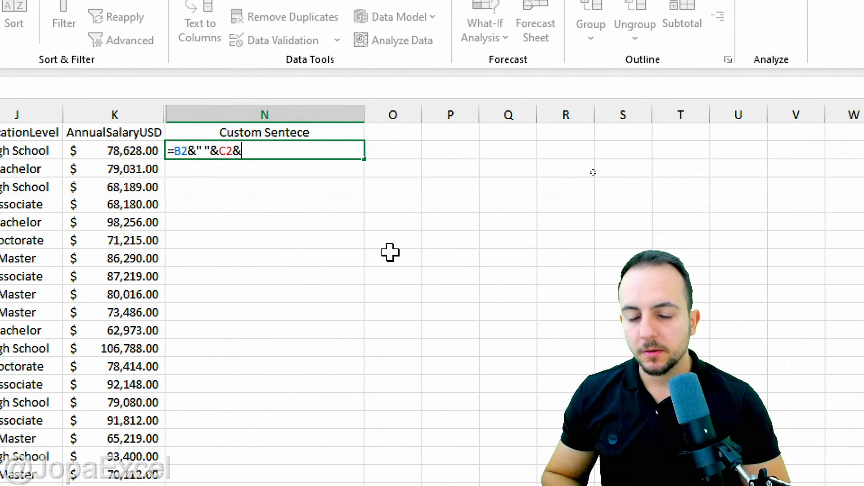
{"action": "type", "text": "\""}
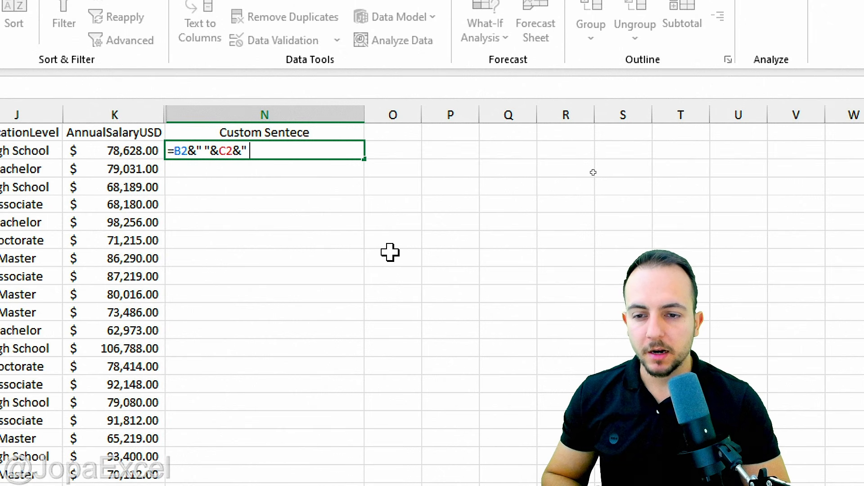
{"action": "type", "text": " was"}
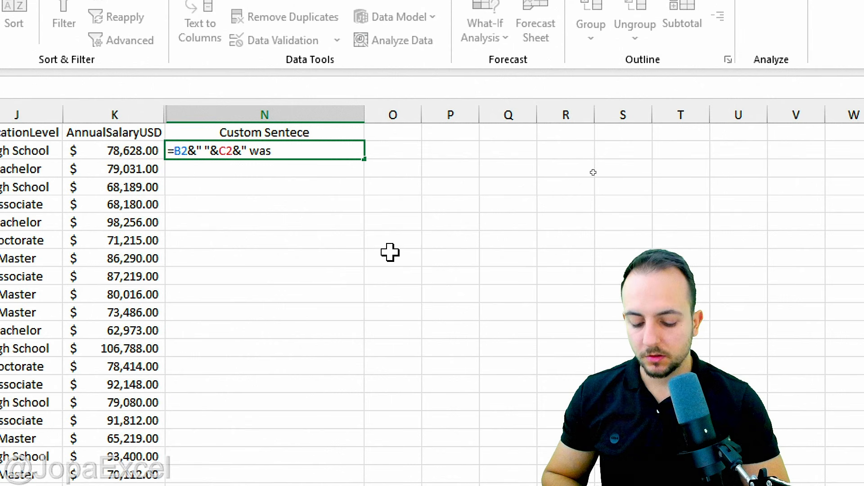
{"action": "type", "text": " hired on"}
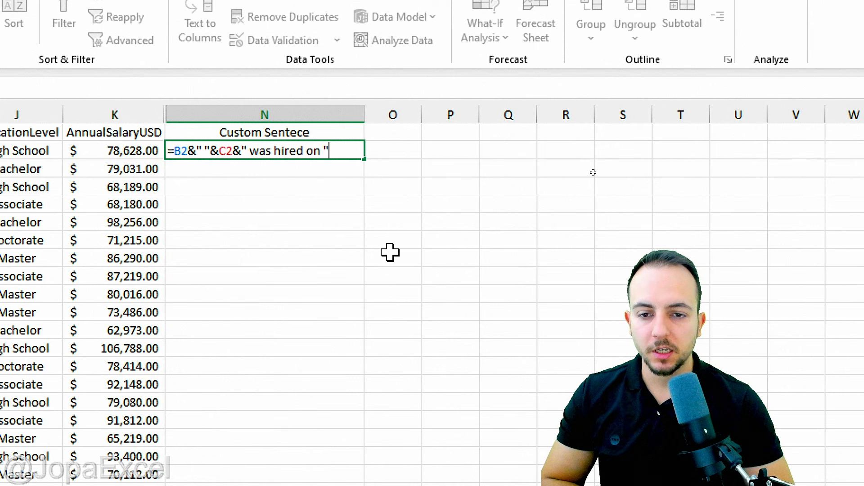
{"action": "type", "text": "\"&"}
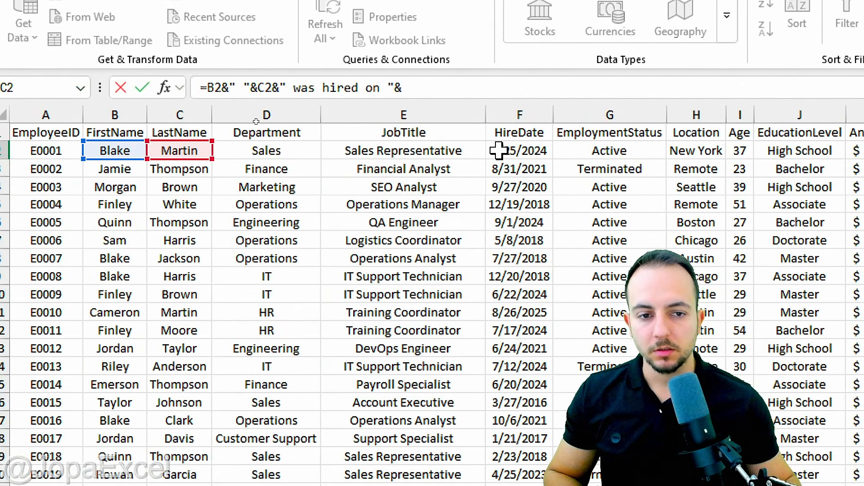
{"action": "left_click", "coordinate": [502, 151]}
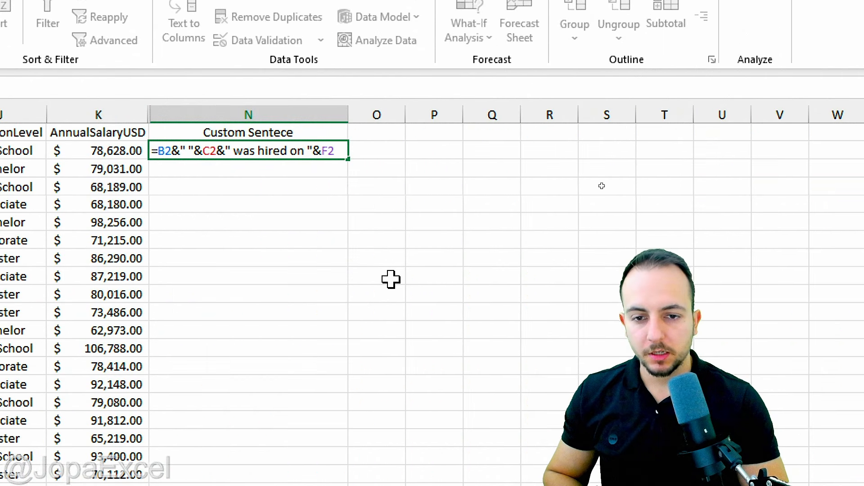
Append the text ", and works in " and the department from D2 to the N2 formula and complete it.
{"action": "type", "text": "&"}
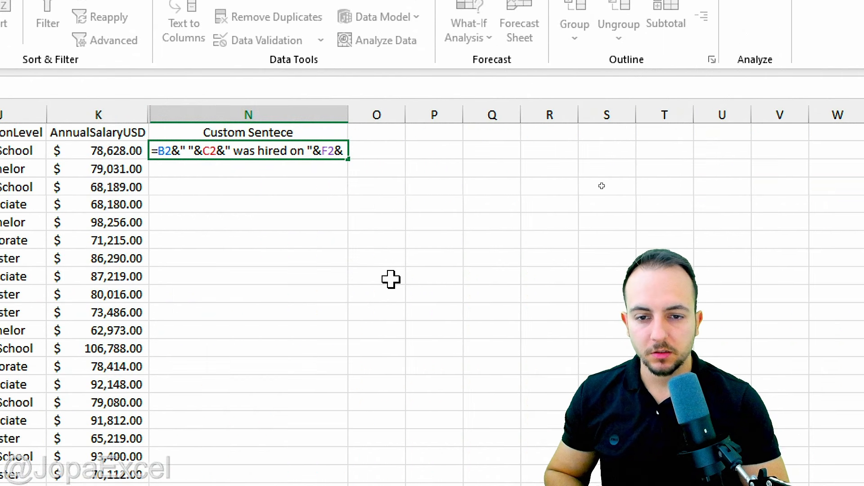
{"action": "type", "text": "\""}
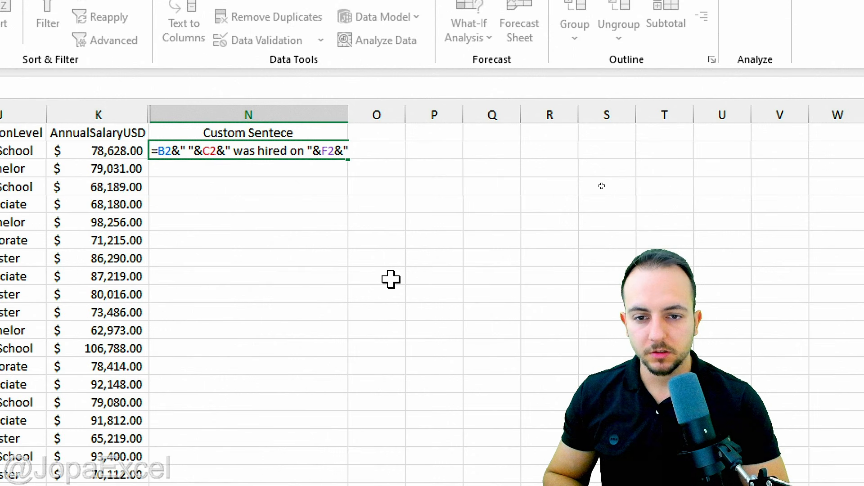
{"action": "type", "text": ","}
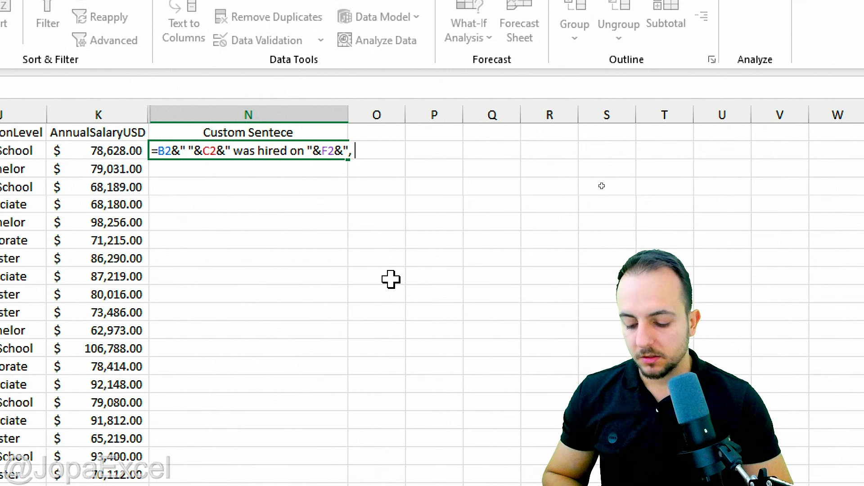
{"action": "type", "text": " and "}
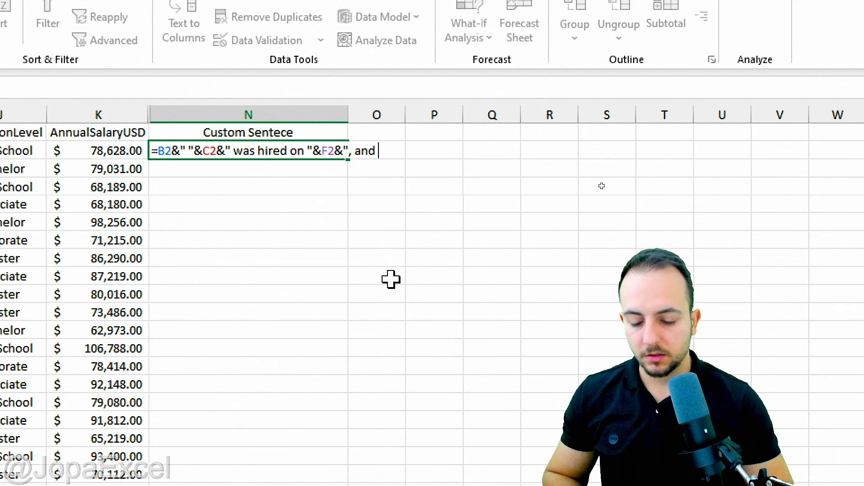
{"action": "type", "text": "works"}
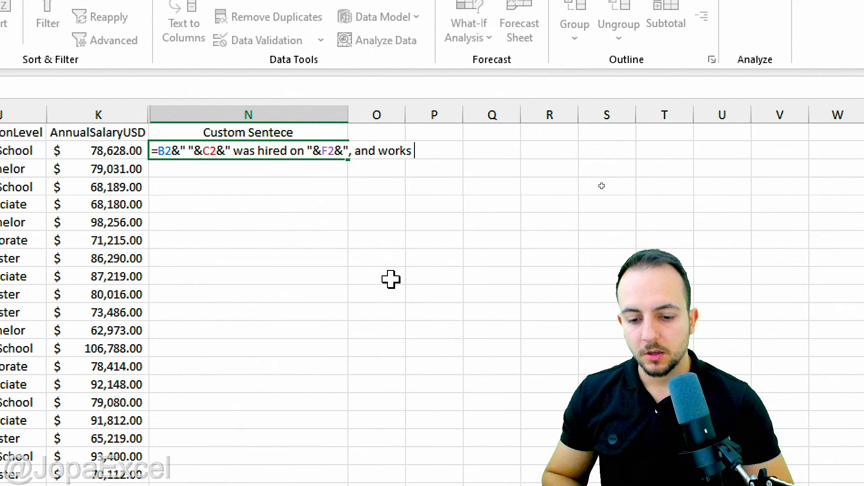
{"action": "type", "text": " in "}
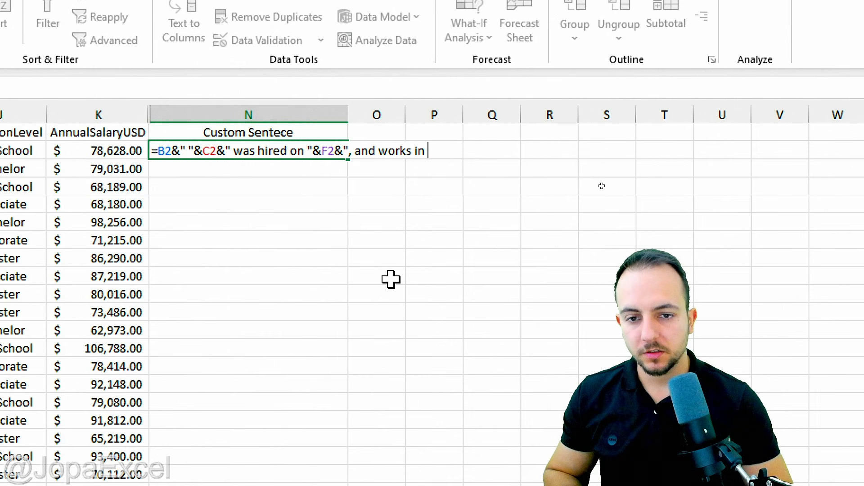
{"action": "type", "text": "\""}
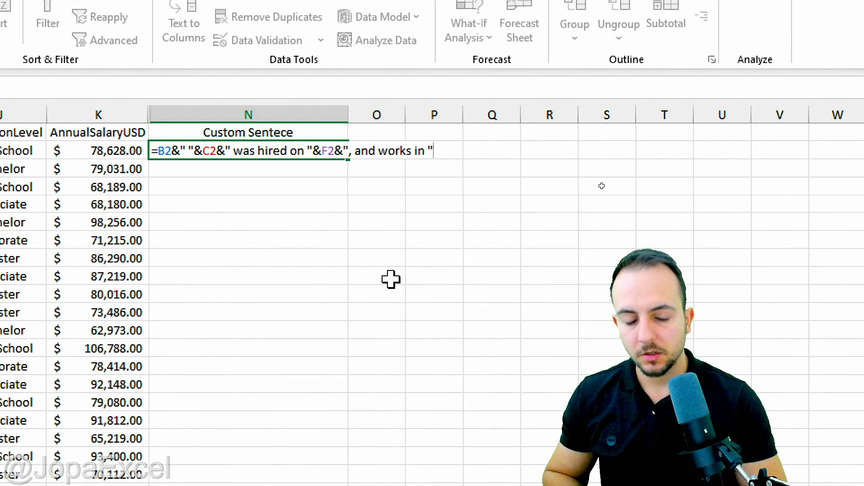
{"action": "type", "text": "&"}
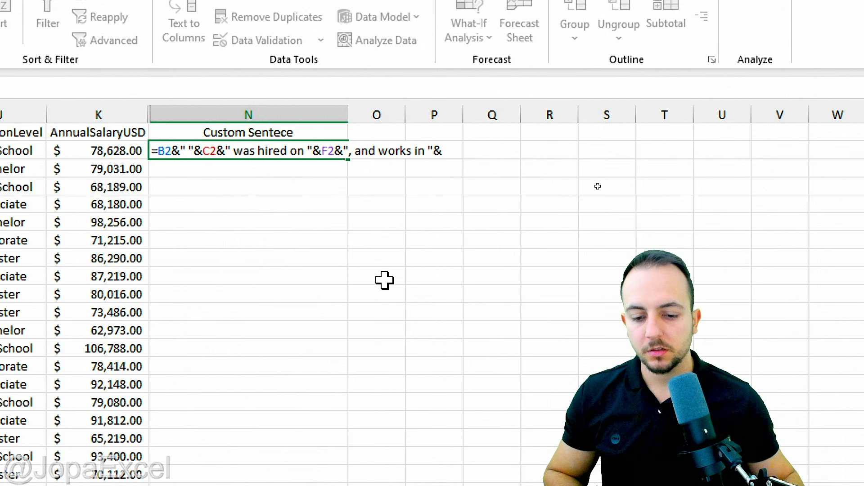
{"action": "scroll", "coordinate": [109, 216], "scroll_direction": "left", "scroll_amount": 10}
{"action": "left_click", "coordinate": [258, 151]}
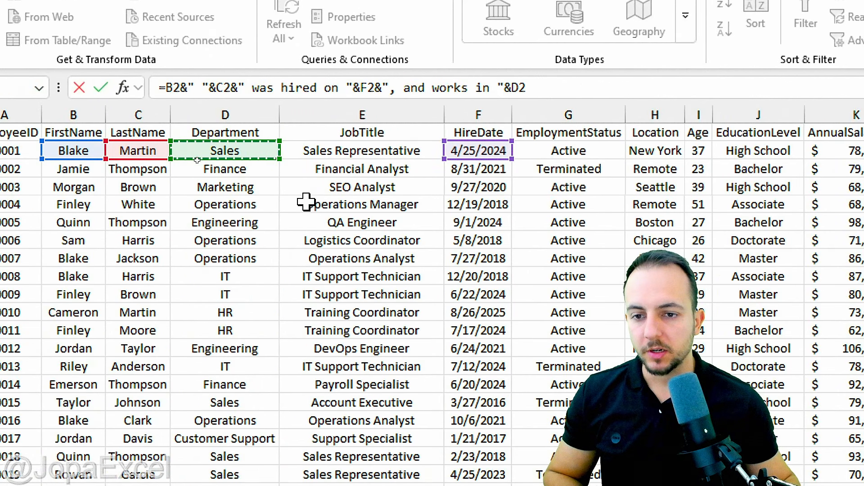
{"action": "scroll", "coordinate": [541, 247], "scroll_direction": "right", "scroll_amount": 10}
{"action": "key", "text": "Return"}
{"action": "left_click", "coordinate": [205, 272]}
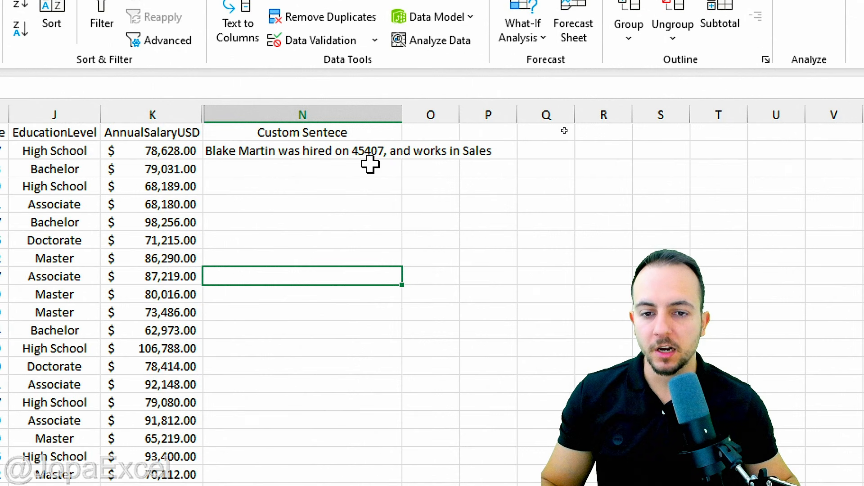
{"action": "key", "text": "ctrl+2"}
{"action": "mouse_move", "coordinate": [366, 133]}
{"action": "left_mouse_down"}
{"action": "mouse_move", "coordinate": [361, 170]}
{"action": "mouse_move", "coordinate": [365, 133]}
{"action": "left_mouse_up"}
{"action": "left_click_drag", "start_coordinate": [378, 184], "coordinate": [389, 213]}
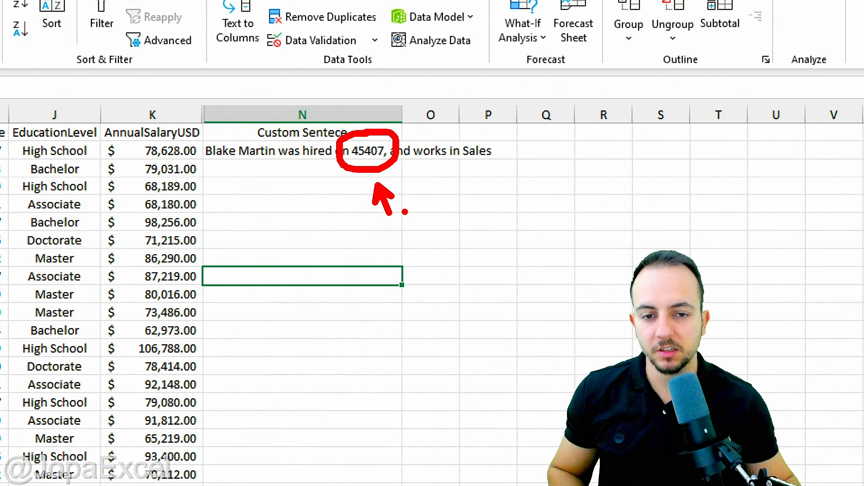
{"action": "key", "text": "ctrl+z"}
{"action": "key", "text": "ctrl+z"}
{"action": "left_click_drag", "start_coordinate": [387, 170], "coordinate": [514, 169]}
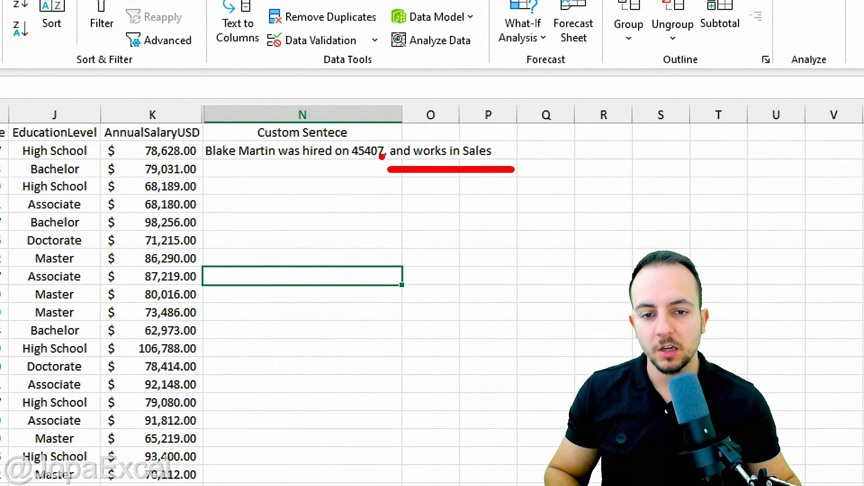
{"action": "key", "text": "ctrl+z"}
{"action": "mouse_move", "coordinate": [368, 133]}
{"action": "left_mouse_down"}
{"action": "mouse_move", "coordinate": [358, 134]}
{"action": "mouse_move", "coordinate": [381, 133]}
{"action": "left_mouse_up"}
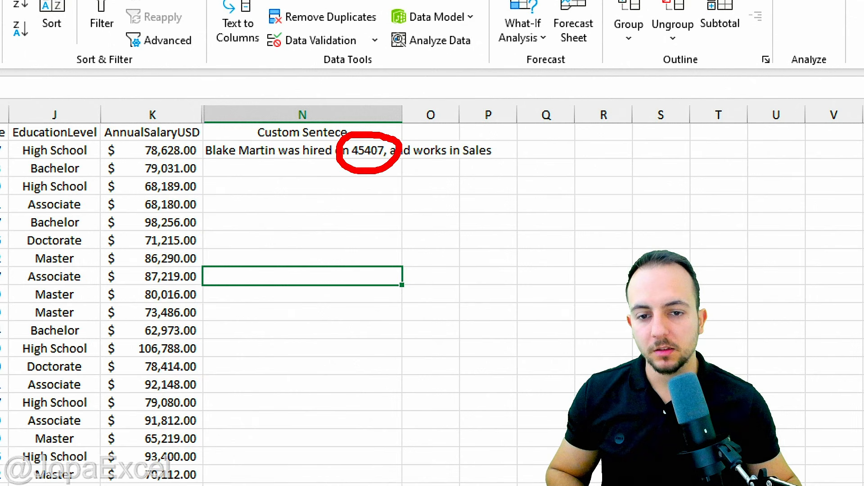
{"action": "key", "text": "Escape"}
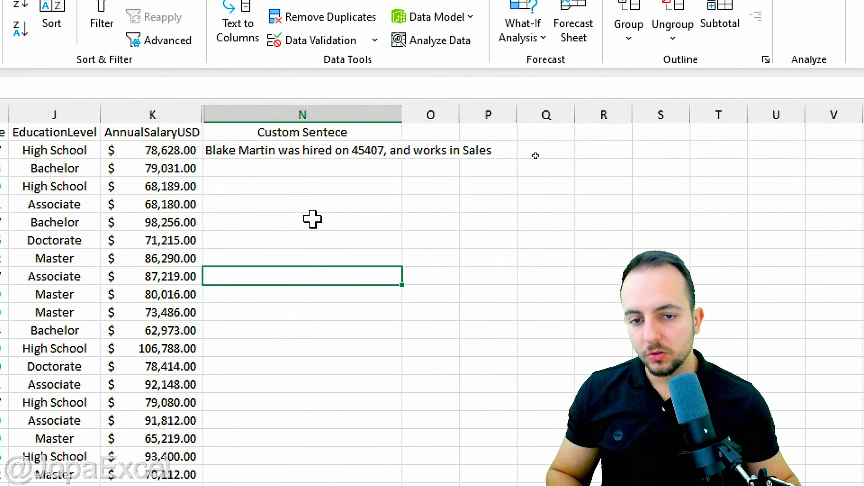
{"action": "key", "text": "ctrl+2"}
{"action": "type", "text": "t"}
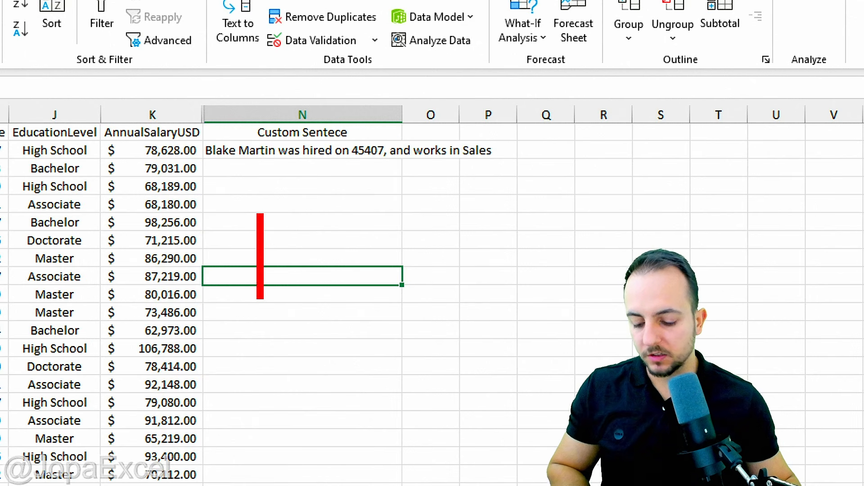
{"action": "type", "text": "TEXT"}
{"action": "key", "text": "Escape"}
{"action": "mouse_move", "coordinate": [475, 176]}
{"action": "left_mouse_down"}
{"action": "mouse_move", "coordinate": [208, 270]}
{"action": "mouse_move", "coordinate": [570, 227]}
{"action": "mouse_move", "coordinate": [451, 178]}
{"action": "left_mouse_up"}
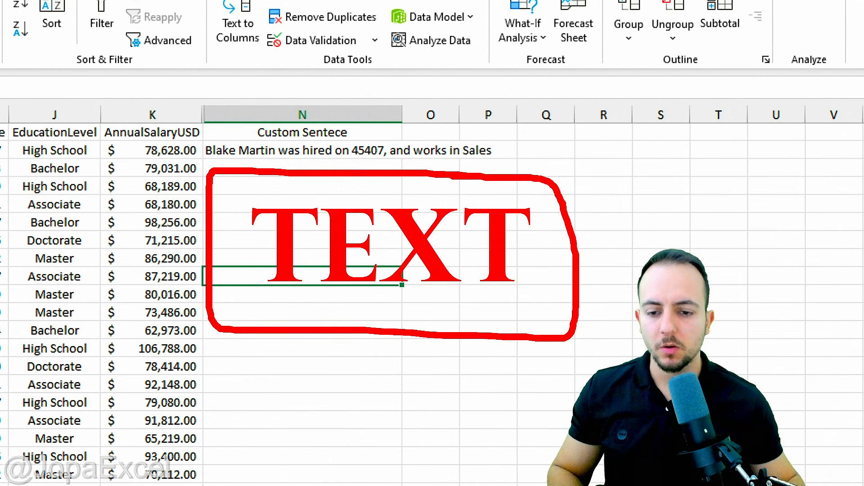
{"action": "key", "text": "Escape"}
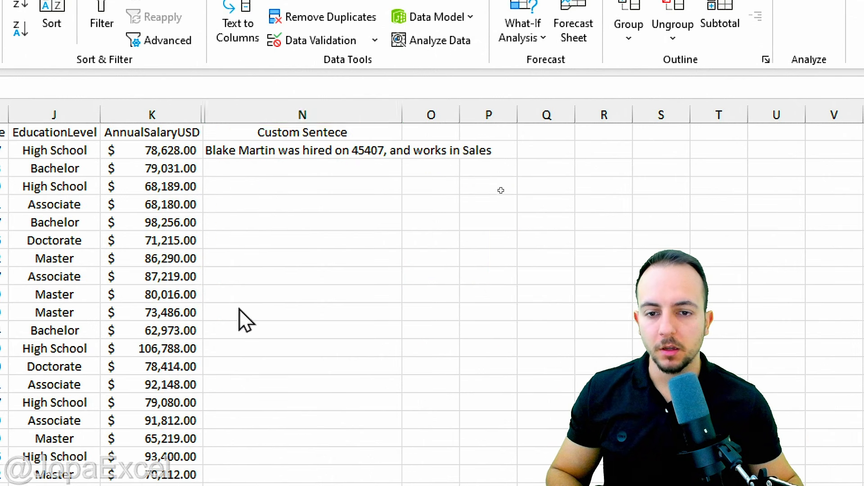
Insert the opening of the TEXT function directly before the F2 hire date reference in the N2 formula.
{"action": "left_click", "coordinate": [306, 151]}
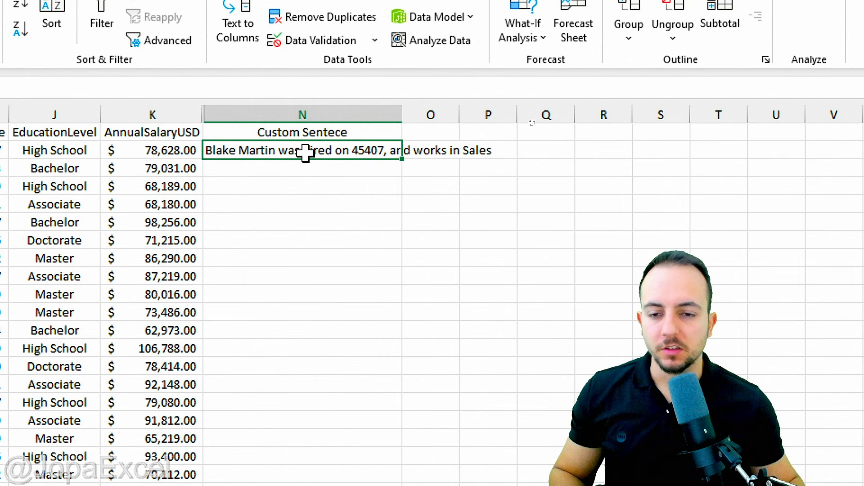
{"action": "double_click", "coordinate": [276, 149]}
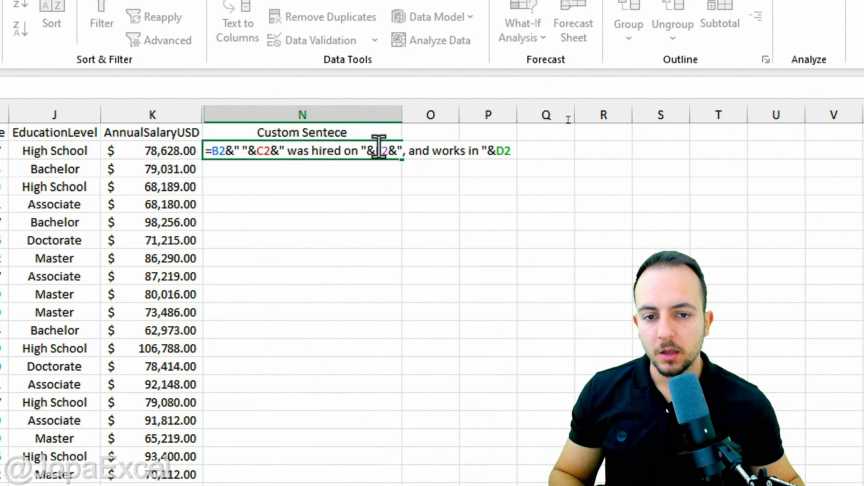
{"action": "left_click_drag", "start_coordinate": [376, 151], "coordinate": [389, 151]}
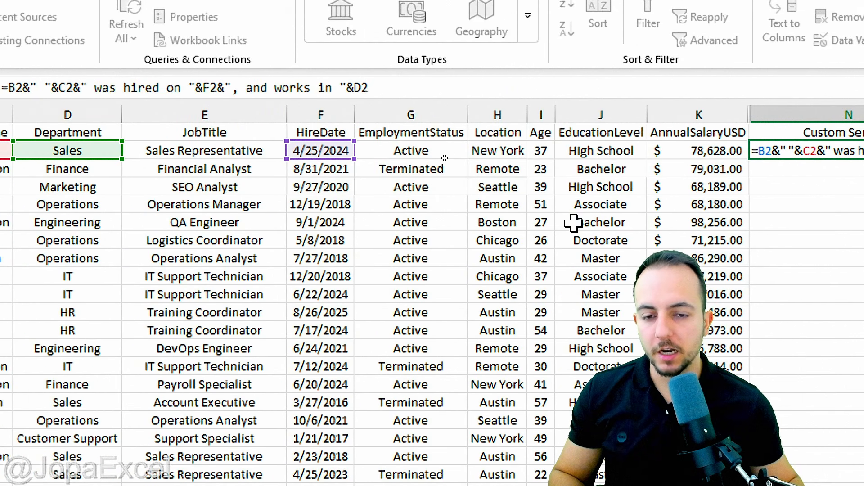
{"action": "left_click", "coordinate": [270, 153]}
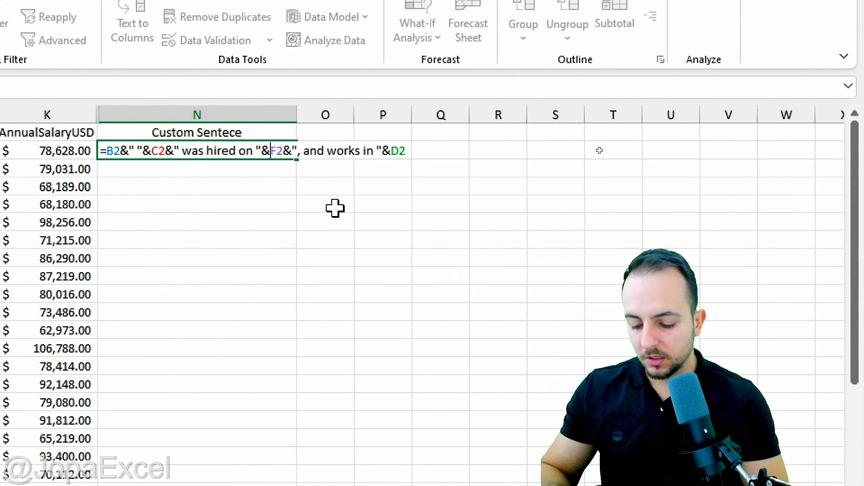
{"action": "type", "text": "text"}
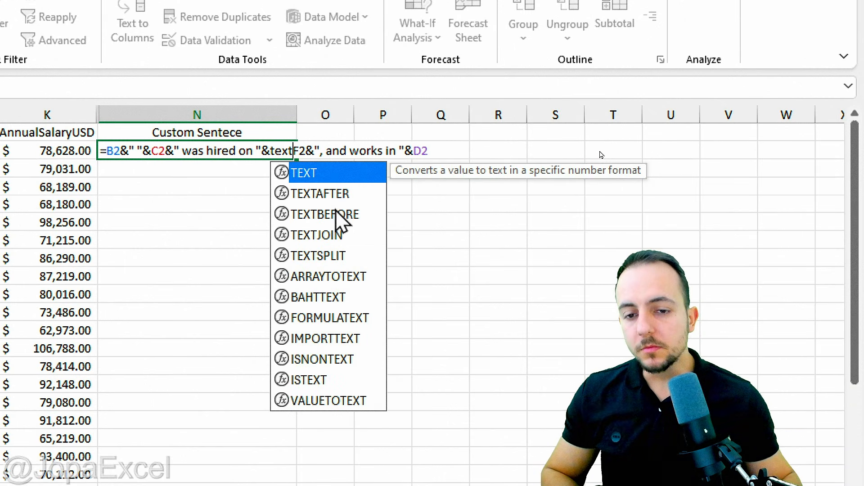
{"action": "double_click", "coordinate": [329, 174]}
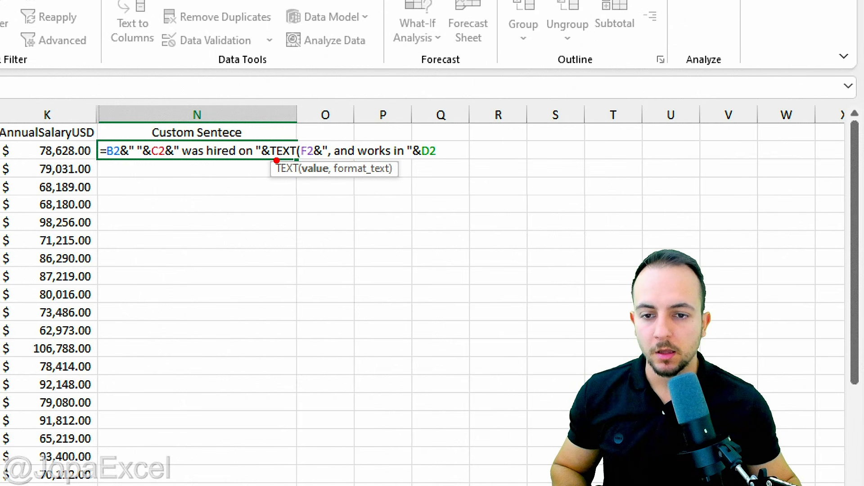
{"action": "mouse_move", "coordinate": [272, 162]}
{"action": "left_mouse_down"}
{"action": "mouse_move", "coordinate": [300, 160]}
{"action": "mouse_move", "coordinate": [269, 161]}
{"action": "mouse_move", "coordinate": [301, 135]}
{"action": "mouse_move", "coordinate": [333, 74]}
{"action": "left_mouse_up"}
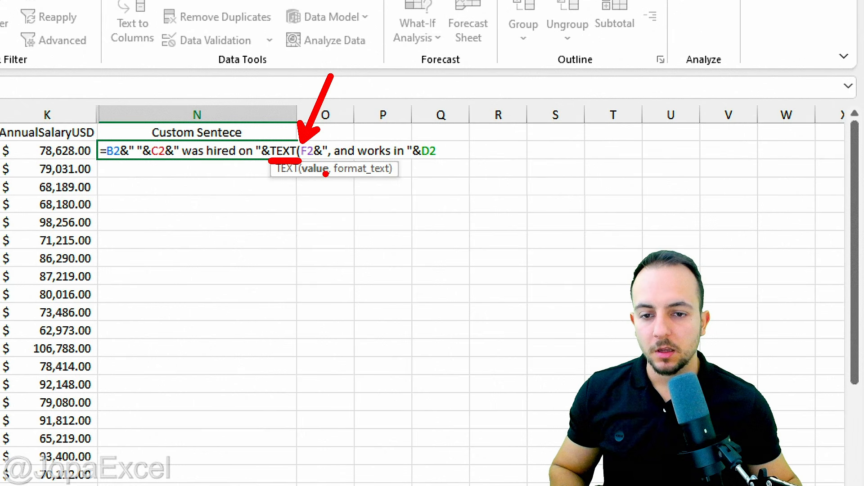
{"action": "left_click_drag", "start_coordinate": [305, 180], "coordinate": [338, 179]}
{"action": "mouse_move", "coordinate": [315, 135]}
{"action": "left_mouse_down"}
{"action": "mouse_move", "coordinate": [298, 134]}
{"action": "mouse_move", "coordinate": [314, 161]}
{"action": "mouse_move", "coordinate": [307, 132]}
{"action": "left_mouse_up"}
{"action": "key", "text": "Escape"}
Give the TEXT function around F2 the date format "mm/dd/yyyy", close it, and complete the N2 formula.
{"action": "left_click", "coordinate": [314, 150]}
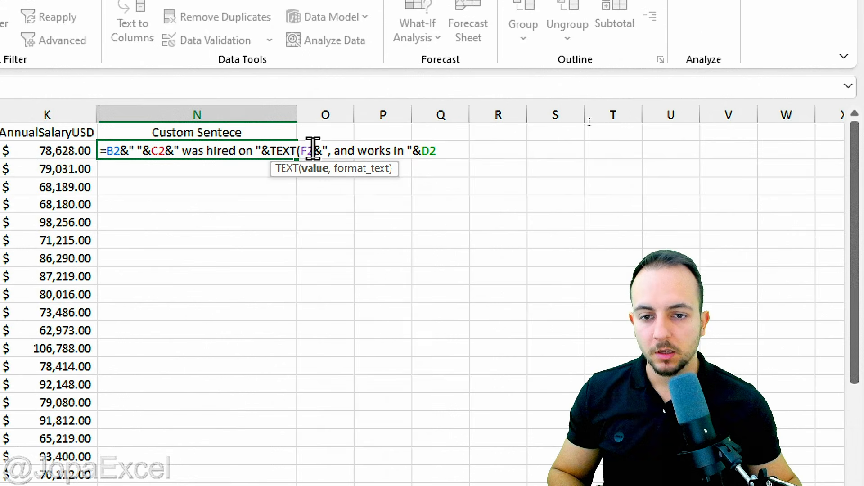
{"action": "type", "text": ","}
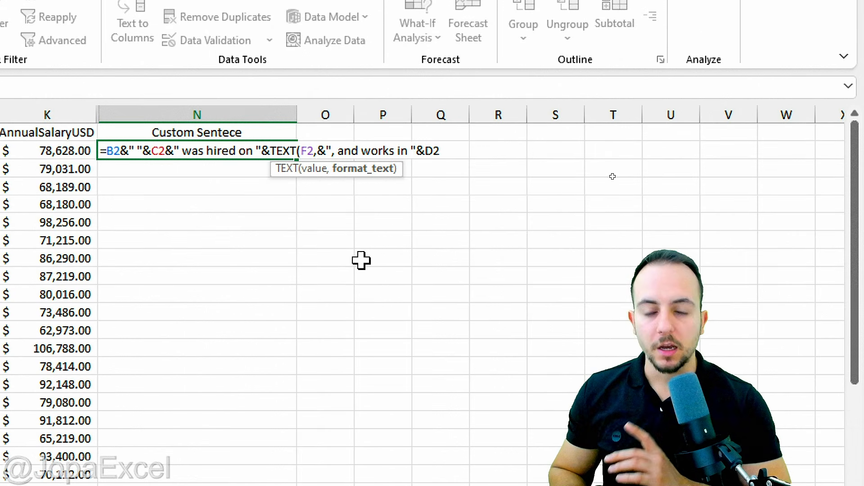
{"action": "type", "text": "\""}
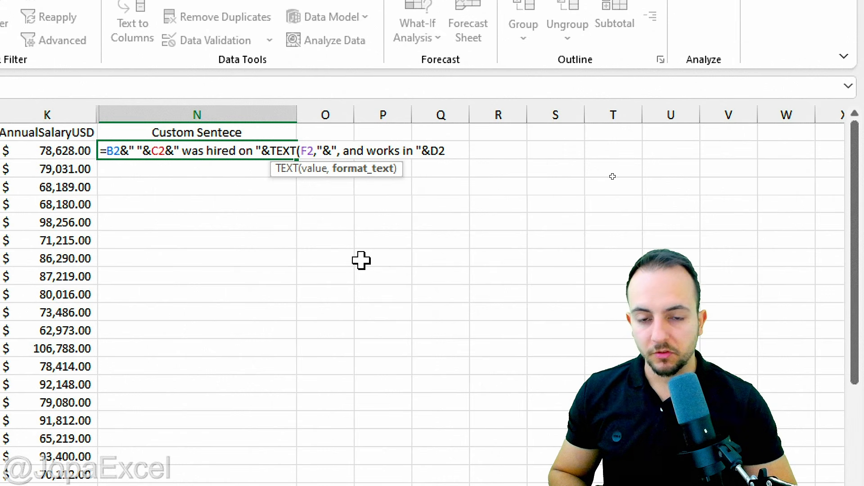
{"action": "type", "text": "mm"}
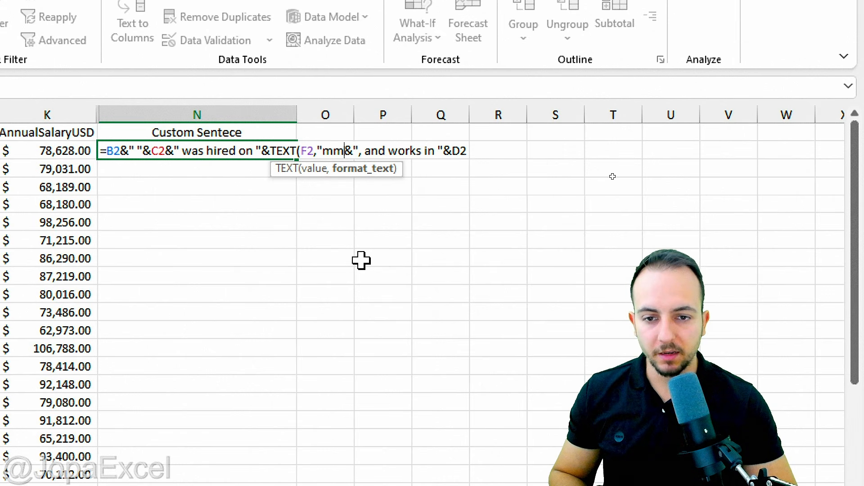
{"action": "type", "text": "/"}
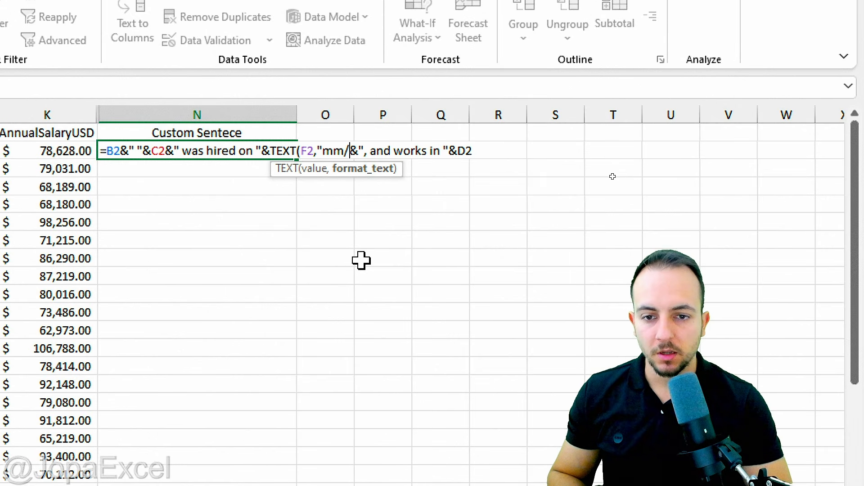
{"action": "type", "text": "dd"}
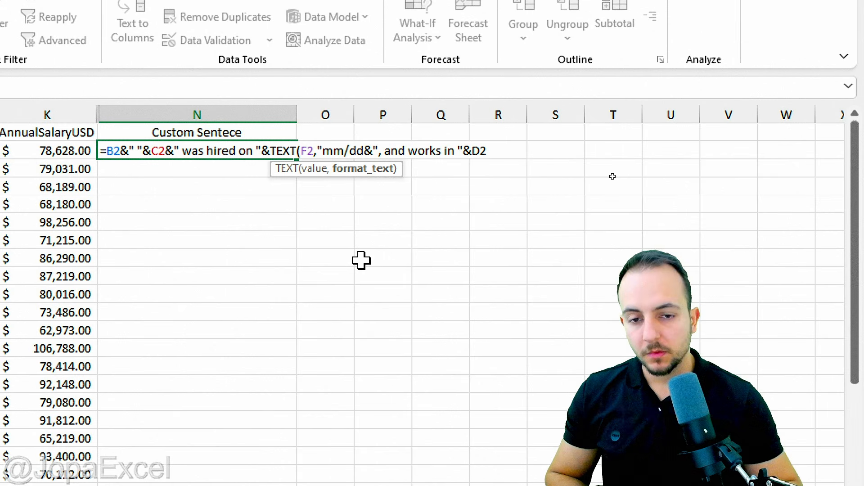
{"action": "type", "text": "/"}
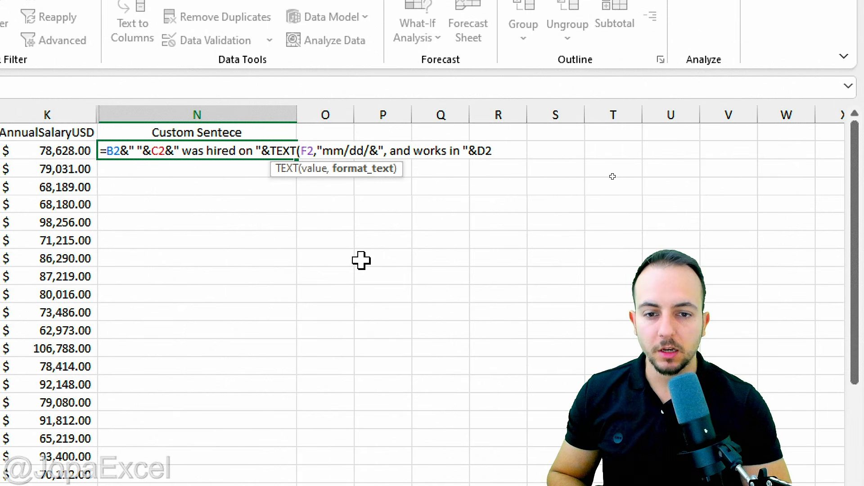
{"action": "type", "text": "yy"}
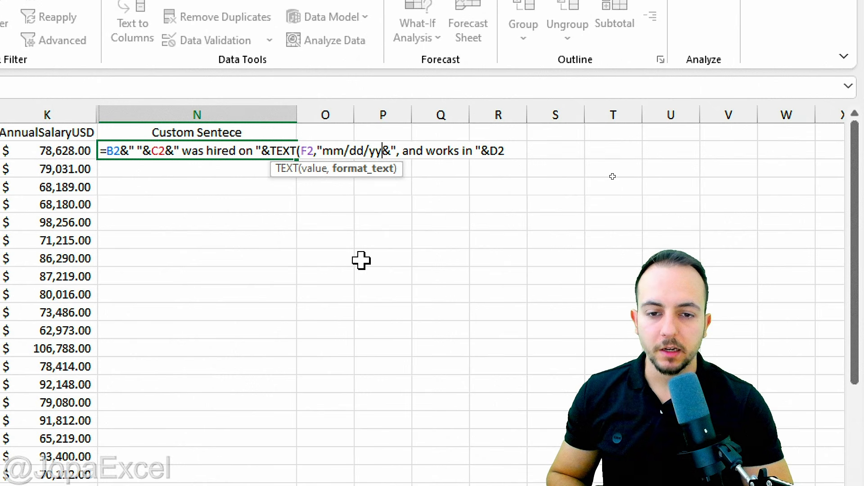
{"action": "type", "text": "yy"}
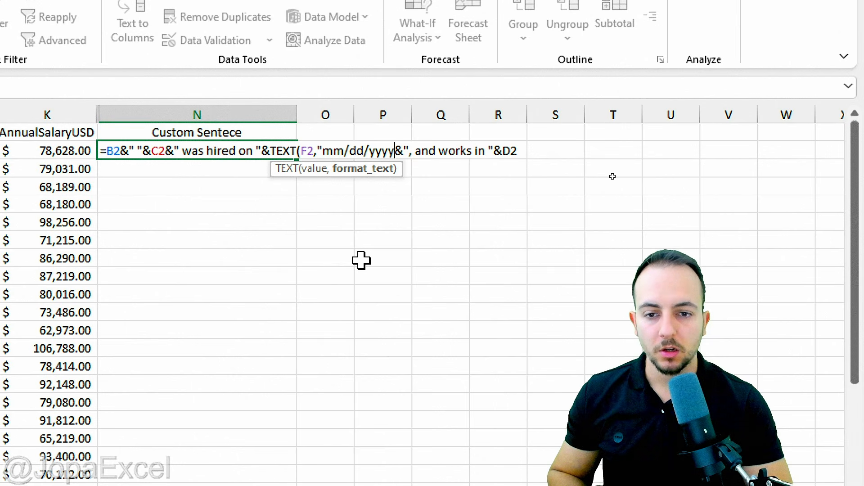
{"action": "type", "text": "\""}
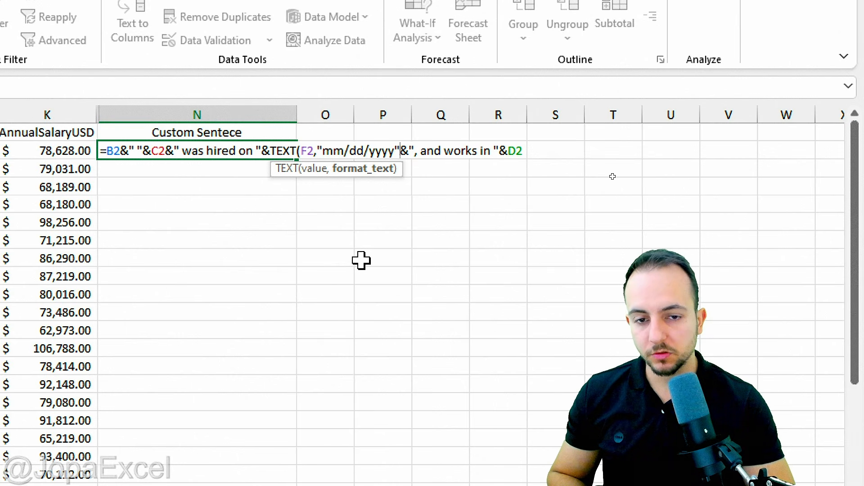
{"action": "type", "text": ")"}
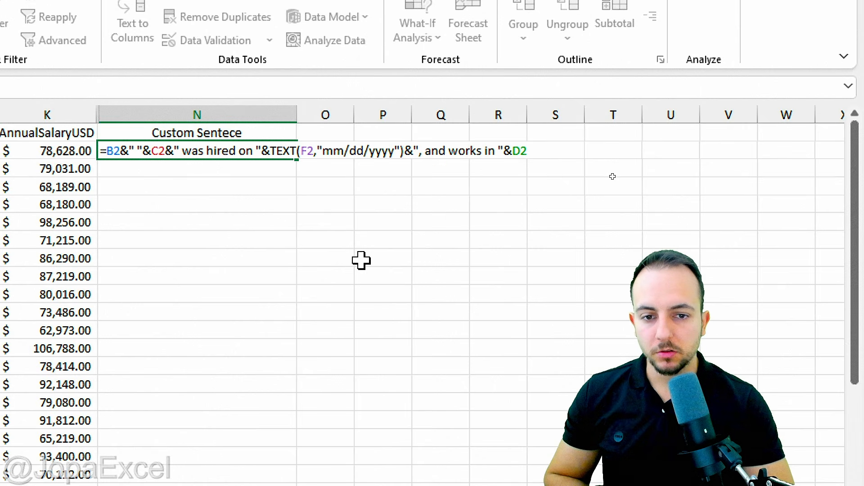
{"action": "key", "text": "Return"}
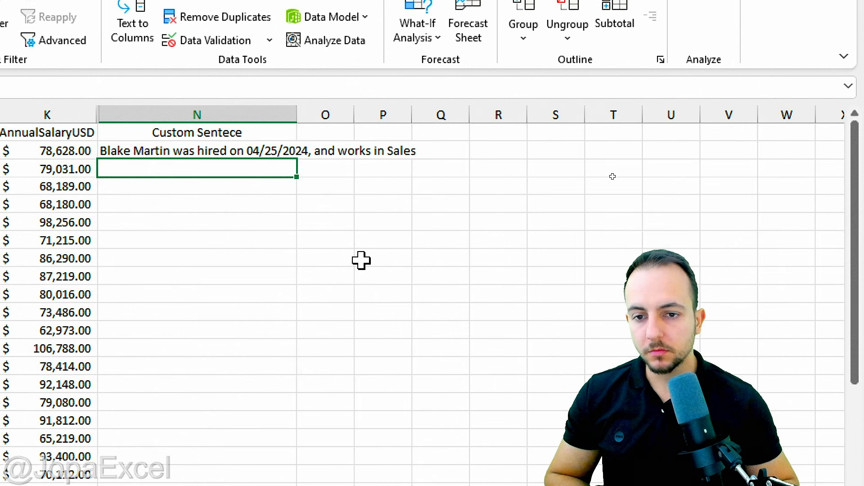
Widen column N so the whole sentence in N2 fits inside it.
{"action": "left_click", "coordinate": [361, 261]}
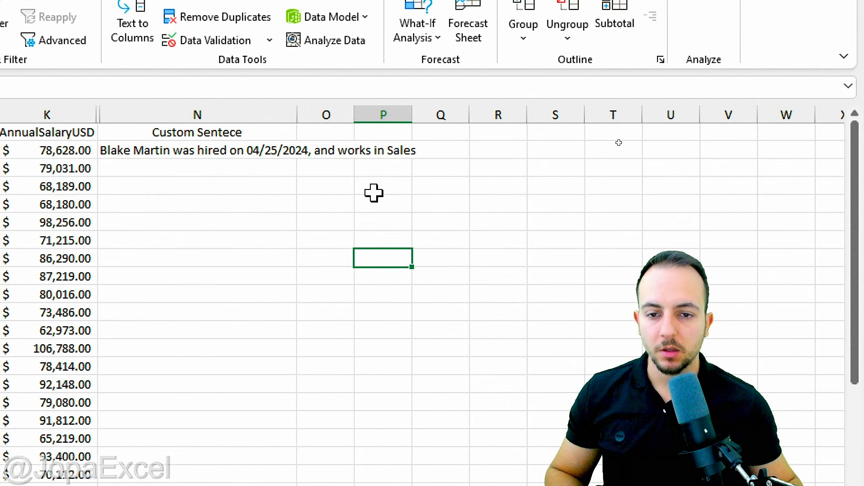
{"action": "left_click_drag", "start_coordinate": [298, 115], "coordinate": [456, 114]}
{"action": "left_click", "coordinate": [350, 148]}
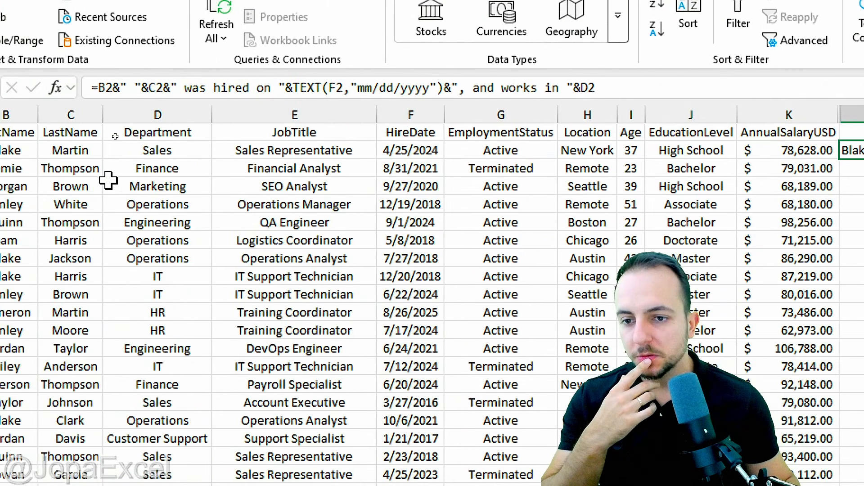
Review the source columns and the TEXT part of the N2 formula, leaving the formula as it is.
{"action": "left_click", "coordinate": [325, 114]}
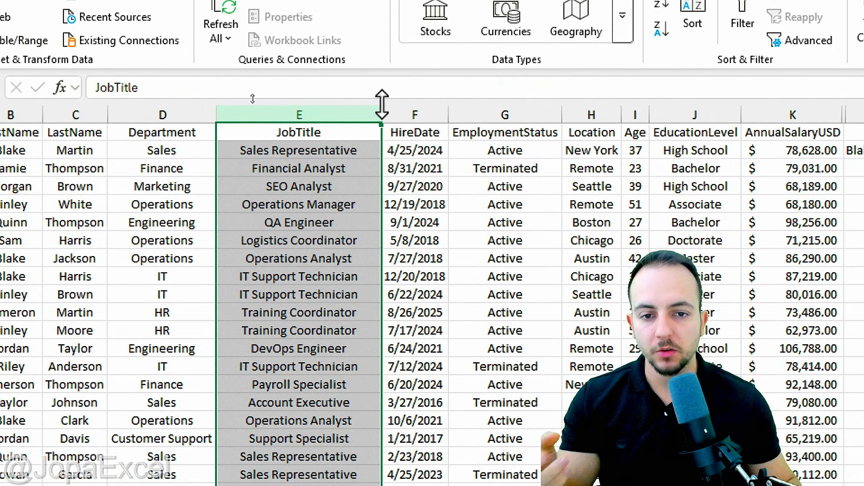
{"action": "left_click", "coordinate": [470, 110]}
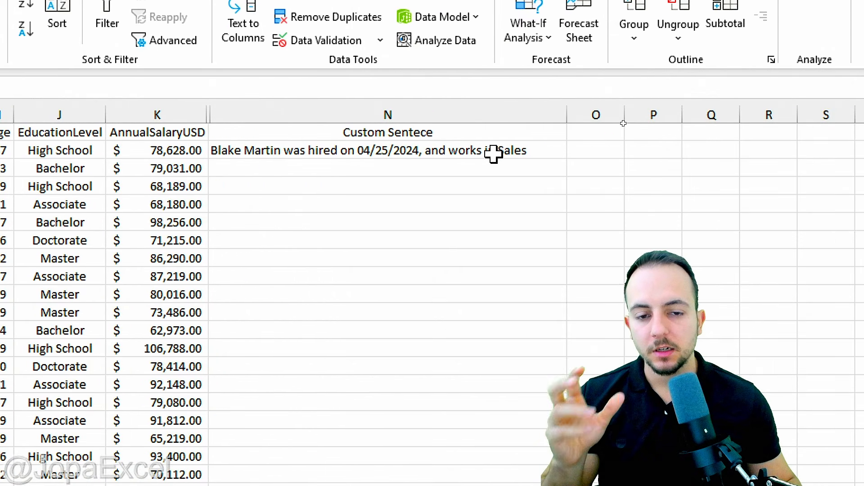
{"action": "double_click", "coordinate": [494, 154]}
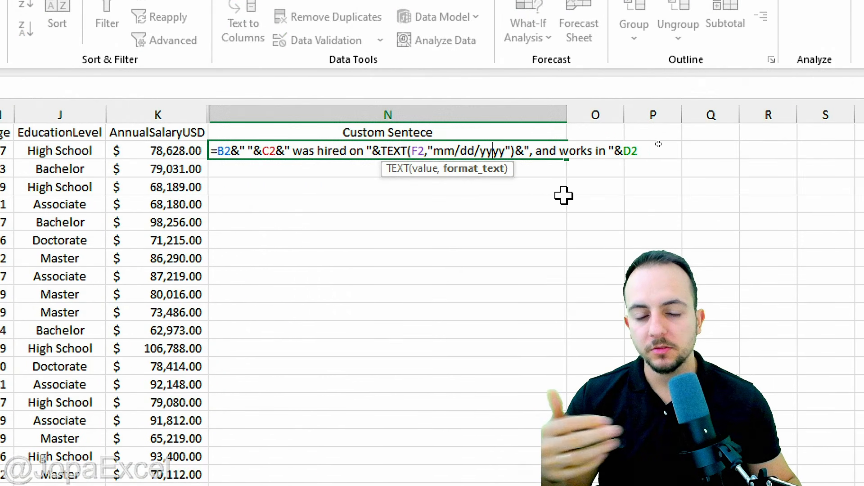
{"action": "left_click", "coordinate": [638, 150]}
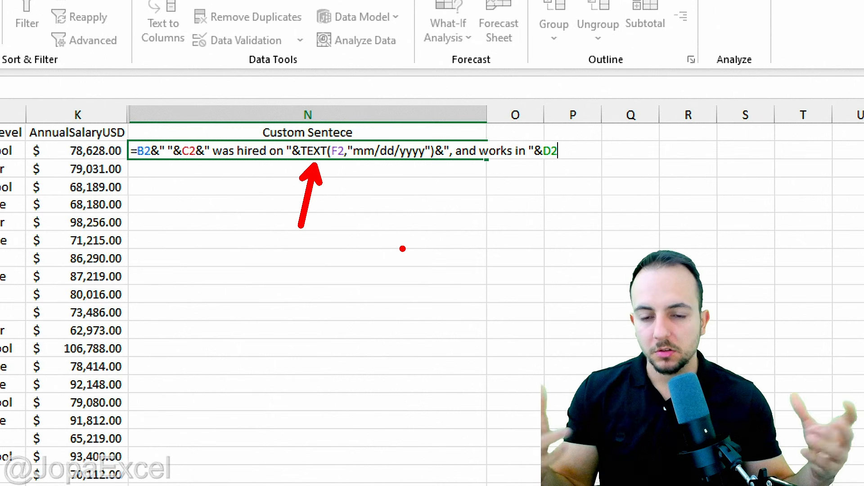
{"action": "key", "text": "ctrl+Return"}
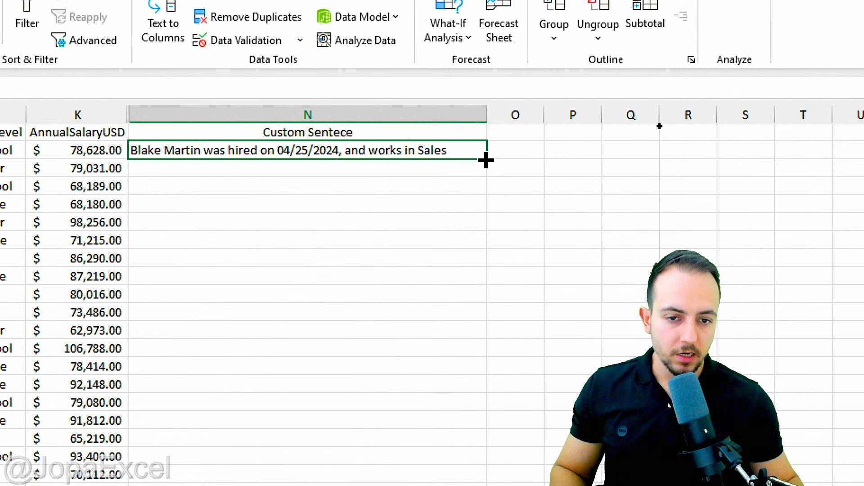
Fill the N2 sentence formula down column N for the employee rows and autofit the column's width.
{"action": "left_click_drag", "start_coordinate": [486, 160], "coordinate": [486, 411]}
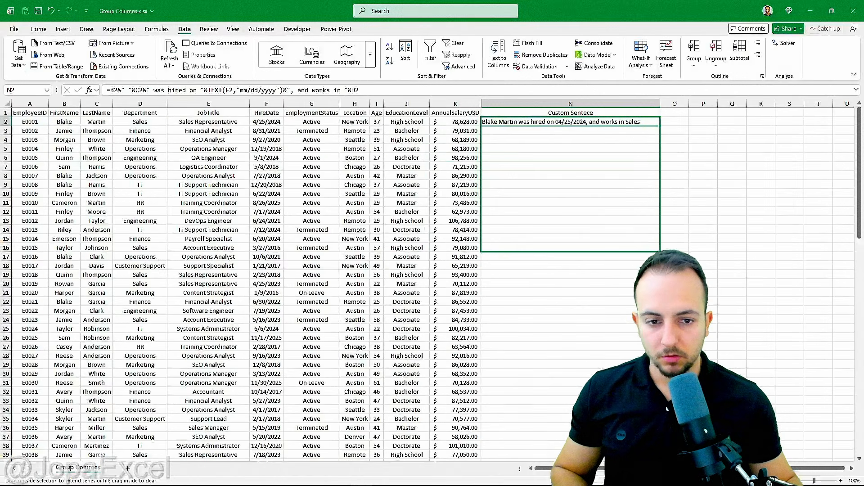
{"action": "left_click_drag", "start_coordinate": [660, 250], "coordinate": [660, 446]}
{"action": "left_click", "coordinate": [603, 382]}
{"action": "scroll", "coordinate": [599, 292], "scroll_direction": "up", "scroll_amount": 20}
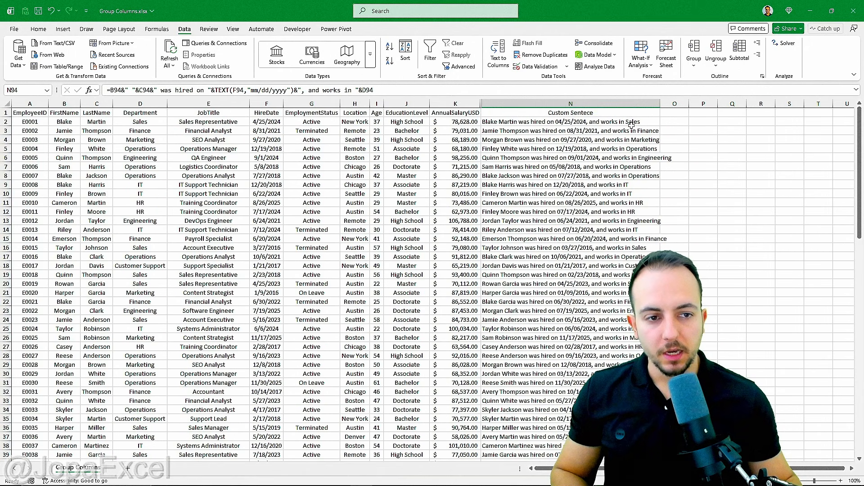
{"action": "double_click", "coordinate": [658, 105]}
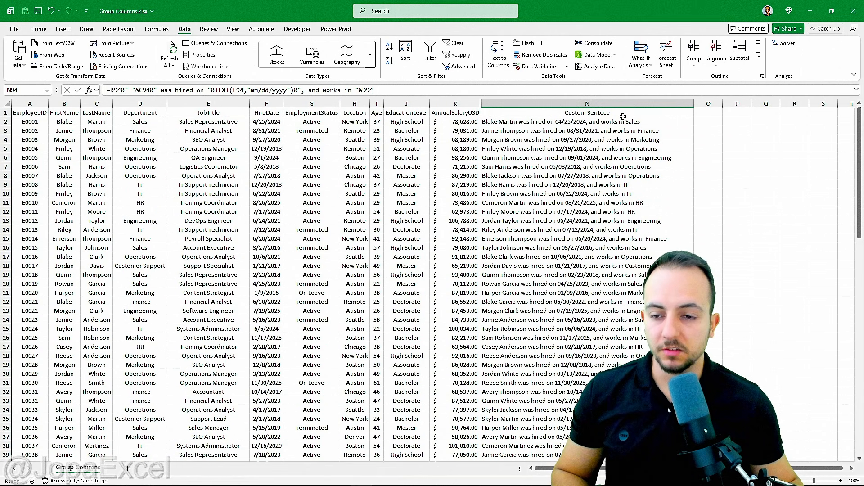
{"action": "left_click", "coordinate": [623, 116]}
Hide columns K through N.
{"action": "left_click_drag", "start_coordinate": [510, 103], "coordinate": [455, 104]}
{"action": "right_click", "coordinate": [455, 104]}
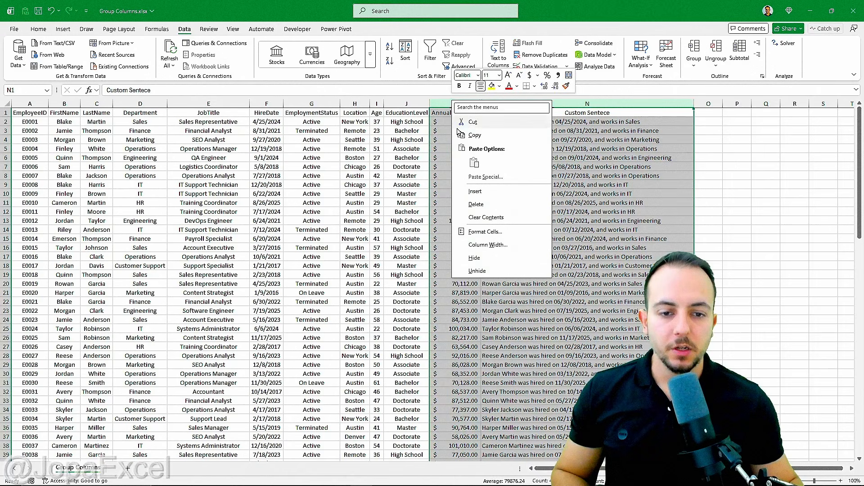
{"action": "left_click", "coordinate": [490, 263]}
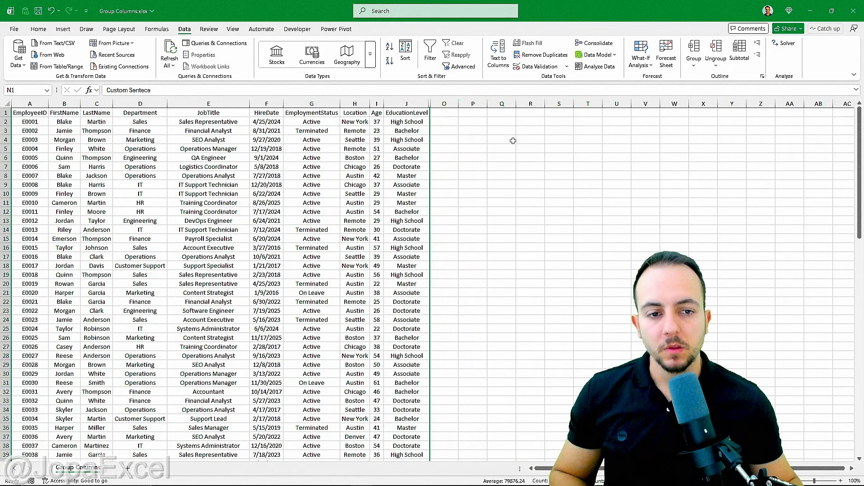
Unhide all hidden columns between J and O.
{"action": "left_click_drag", "start_coordinate": [448, 104], "coordinate": [411, 103]}
{"action": "right_click", "coordinate": [411, 103]}
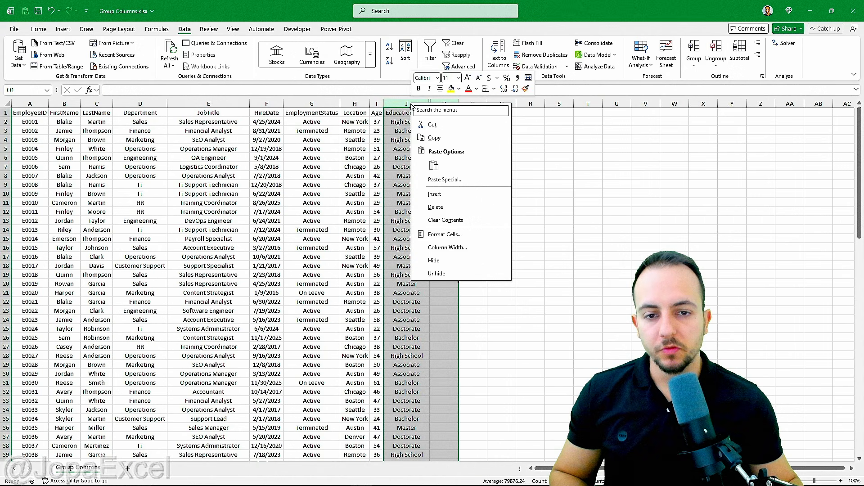
{"action": "left_click", "coordinate": [473, 274]}
{"action": "left_click", "coordinate": [291, 113]}
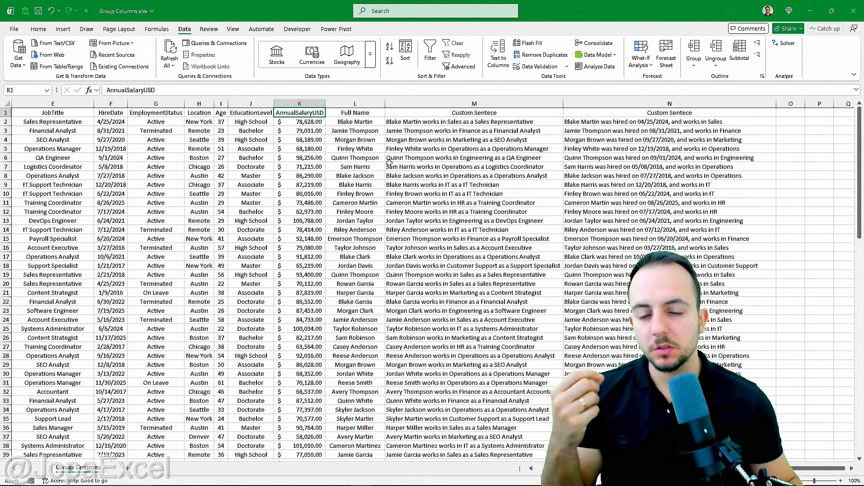